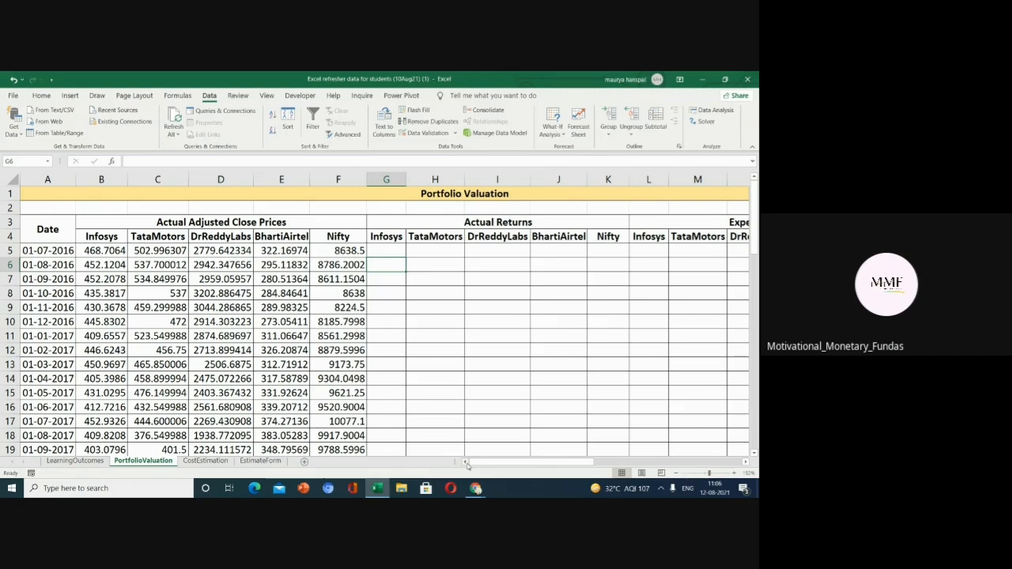
pyautogui.press('XF86AudioRaiseVolume')
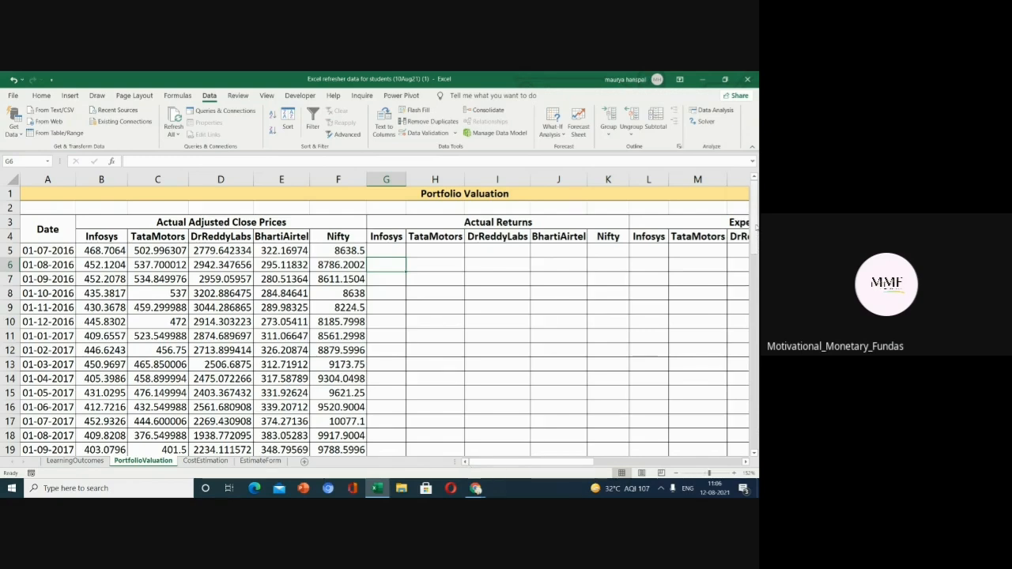
pyautogui.moveTo(756, 221)
pyautogui.mouseDown()
pyautogui.moveTo(758, 406)
pyautogui.moveTo(752, 209)
pyautogui.mouseUp()
pyautogui.moveTo(755, 204)
pyautogui.mouseDown()
pyautogui.moveTo(757, 428)
pyautogui.moveTo(755, 207)
pyautogui.mouseUp()
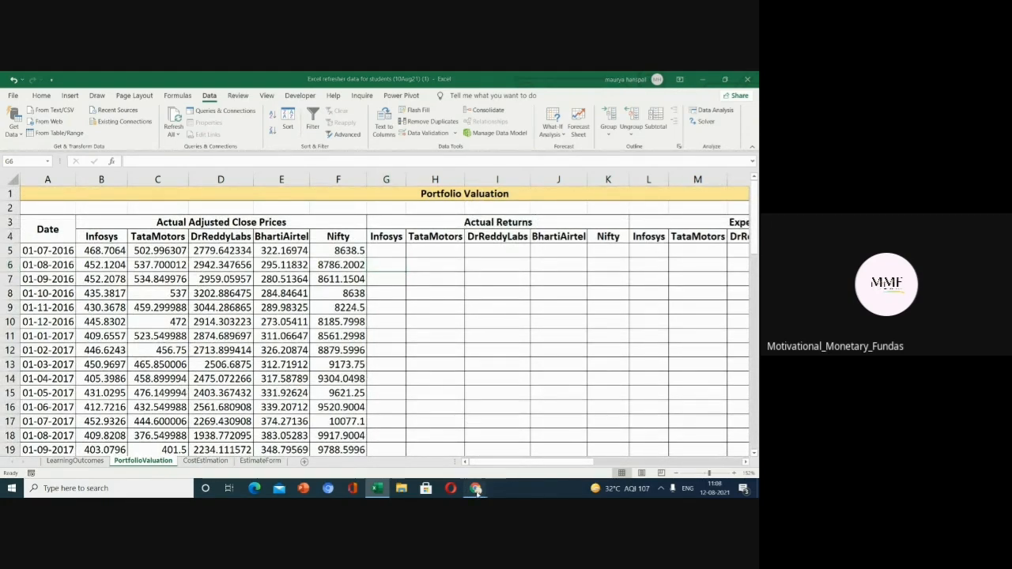
# Switch to the browser, open a new tab, search Google for bse and open the BSE India website.
pyautogui.moveTo(476, 487)
pyautogui.click(427, 447)
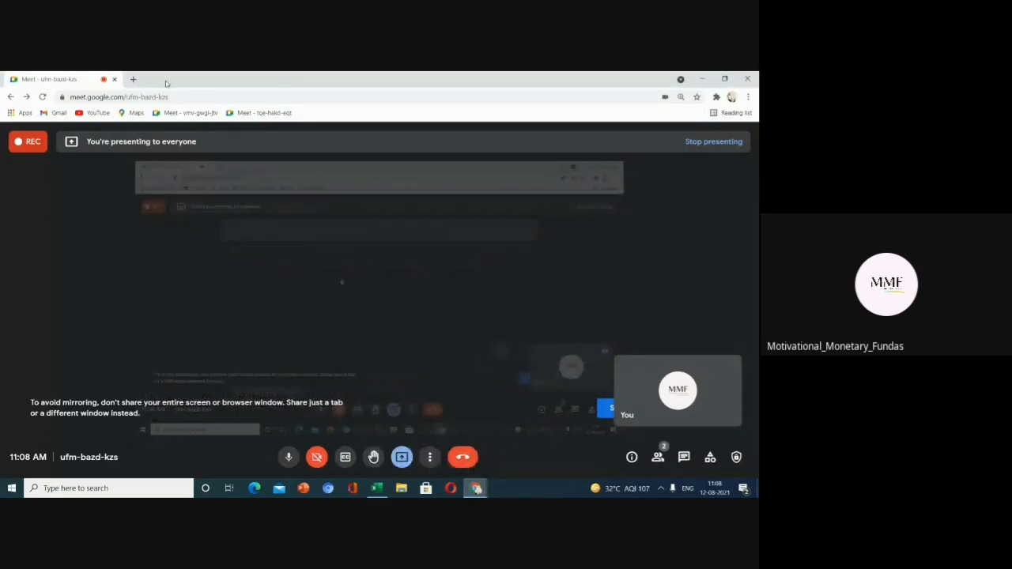
pyautogui.click(131, 78)
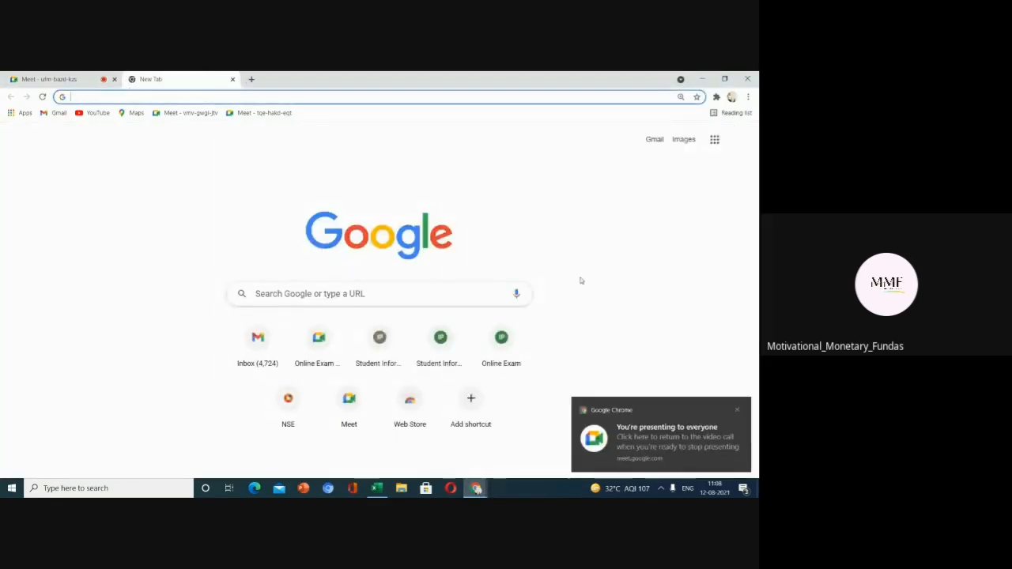
pyautogui.write('bses')
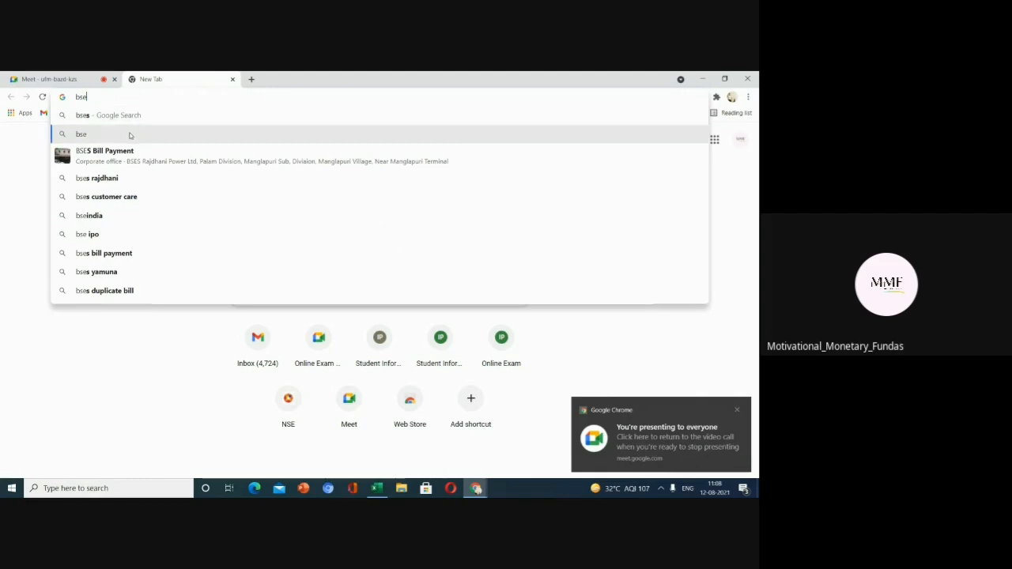
pyautogui.click(128, 134)
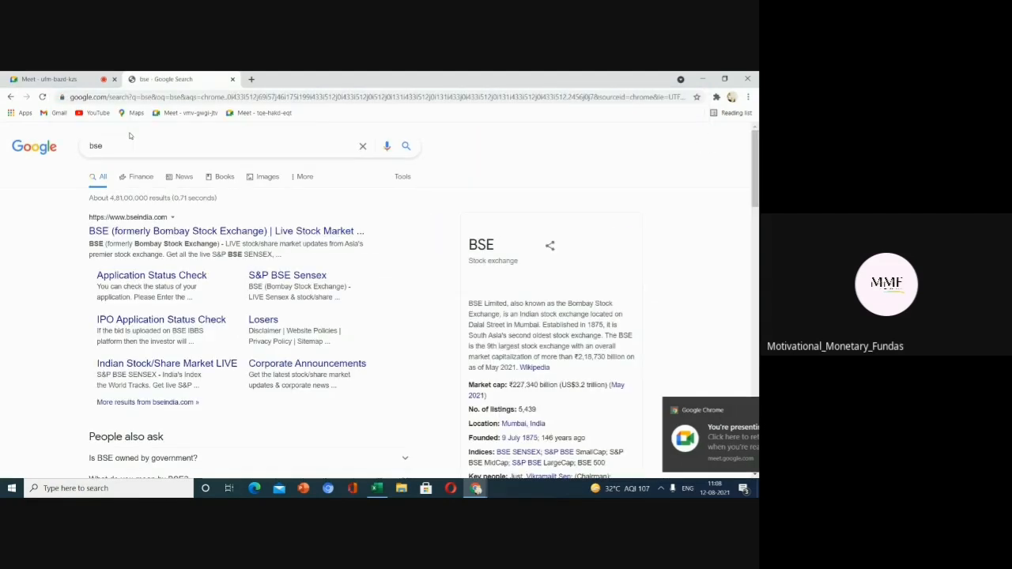
pyautogui.click(166, 234)
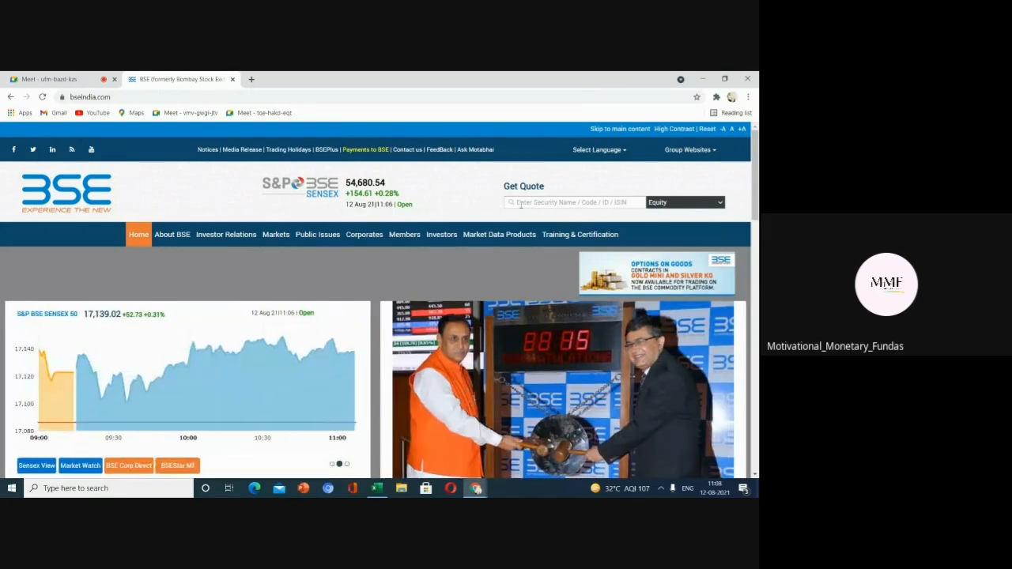
# Look up the stock quote page for Infosys Ltd using the Get Quote search box.
pyautogui.click(518, 203)
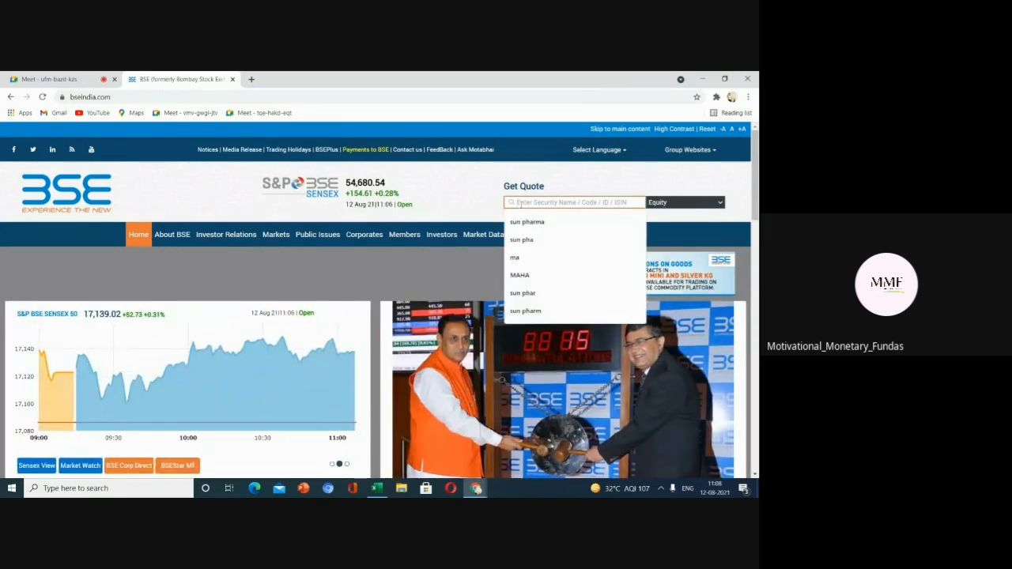
pyautogui.write('infosys')
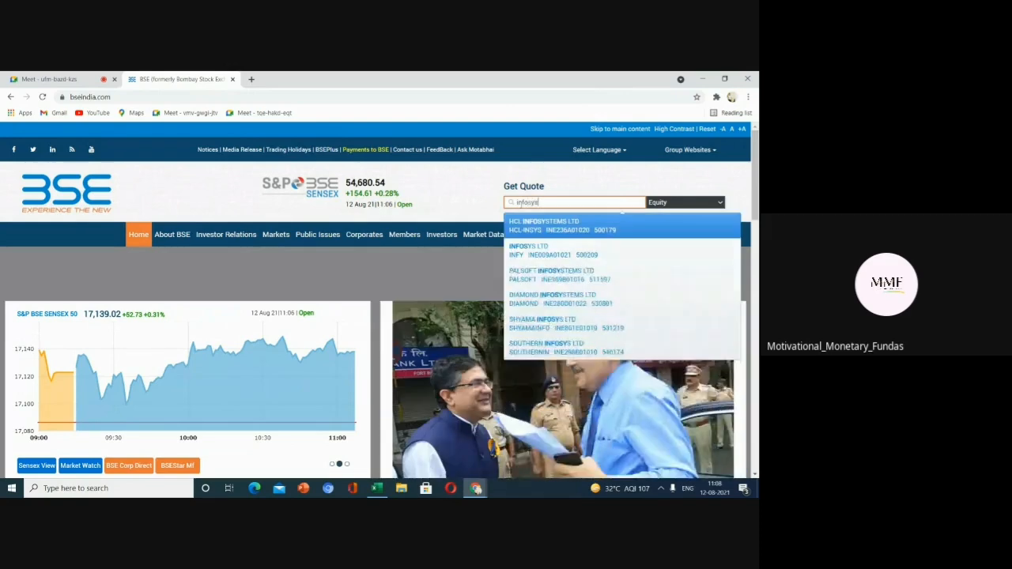
pyautogui.click(544, 227)
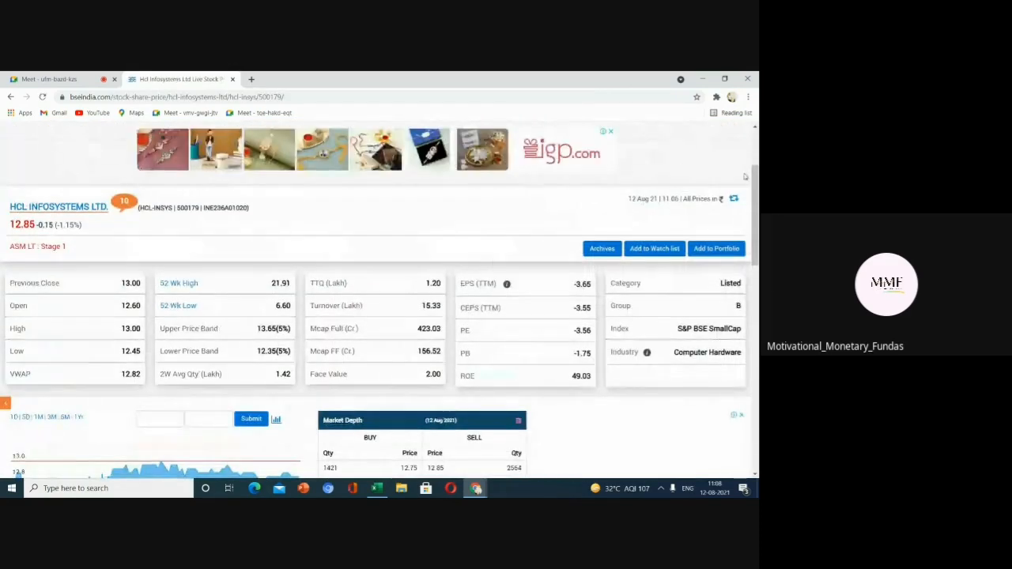
pyautogui.scroll(2, 380, 301)
pyautogui.click(574, 203)
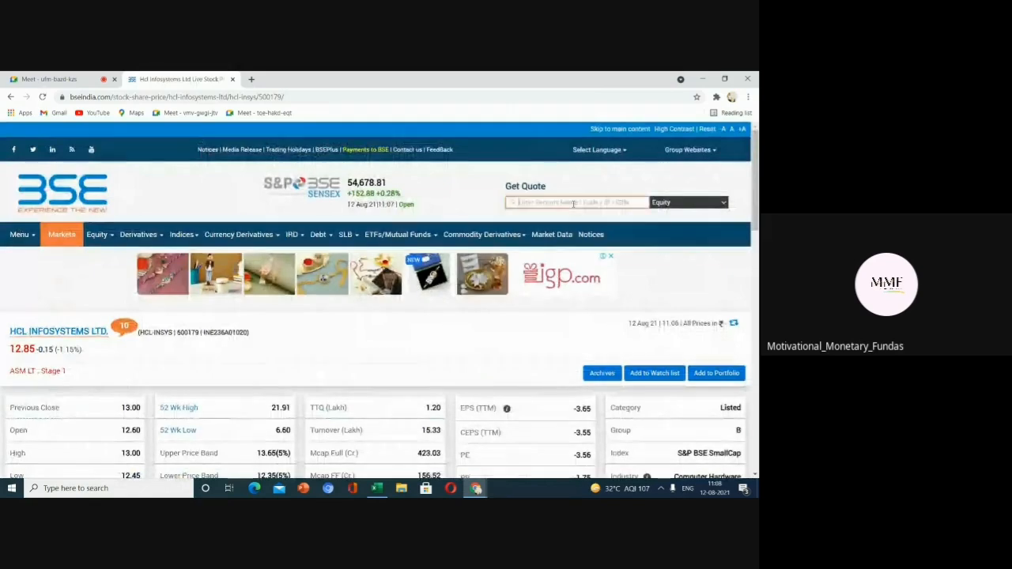
pyautogui.write('infis')
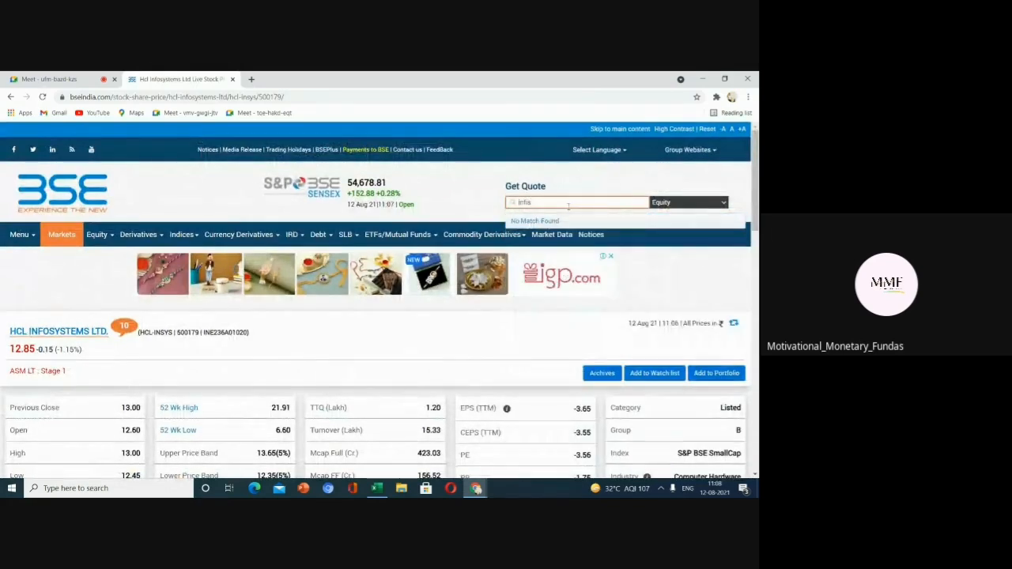
pyautogui.click(557, 222)
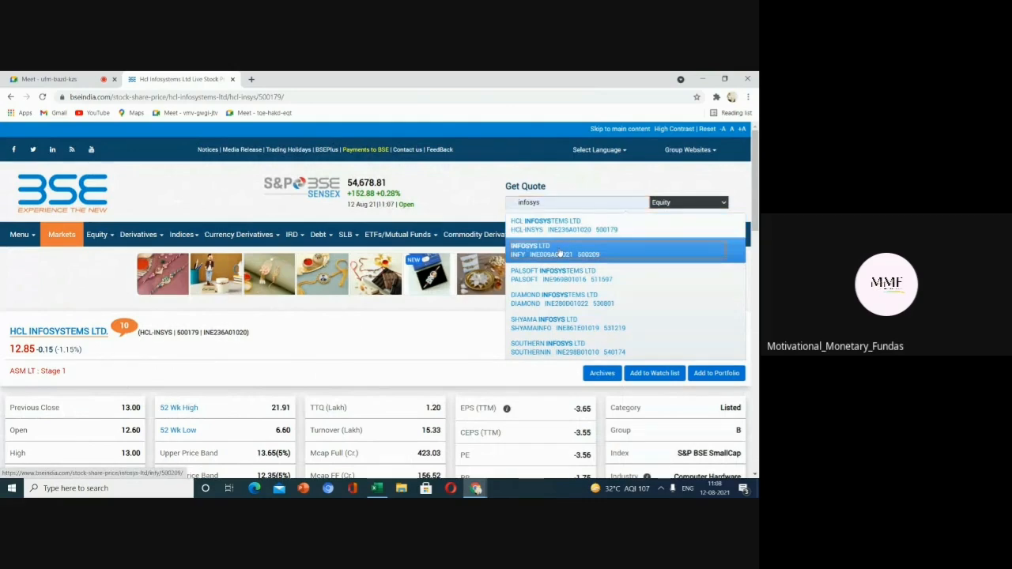
pyautogui.click(559, 250)
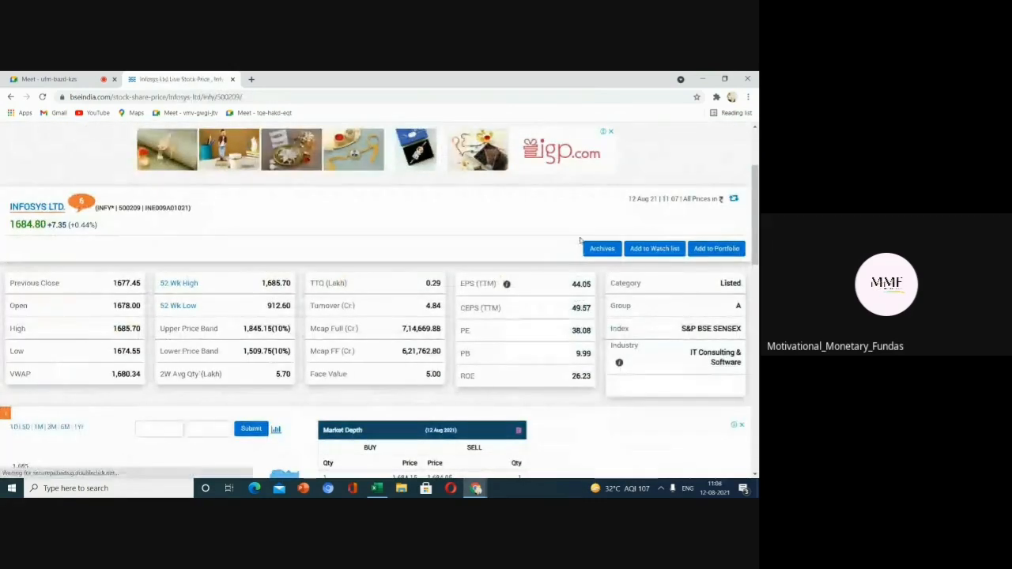
# Scroll through the Infosys quote page to examine its price and trading details.
pyautogui.moveTo(755, 190); pyautogui.dragTo(757, 286)
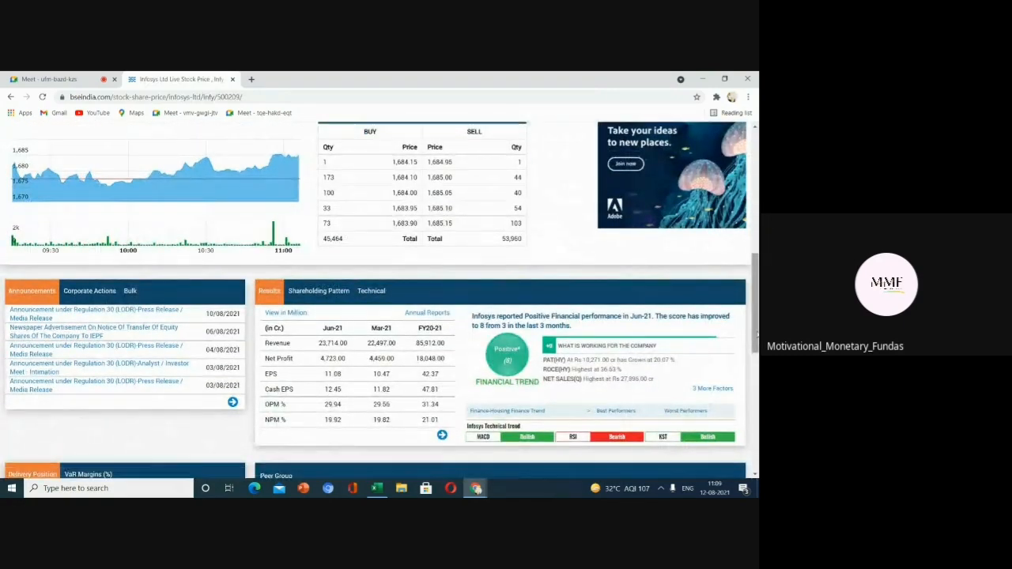
pyautogui.moveTo(756, 329); pyautogui.dragTo(755, 222)
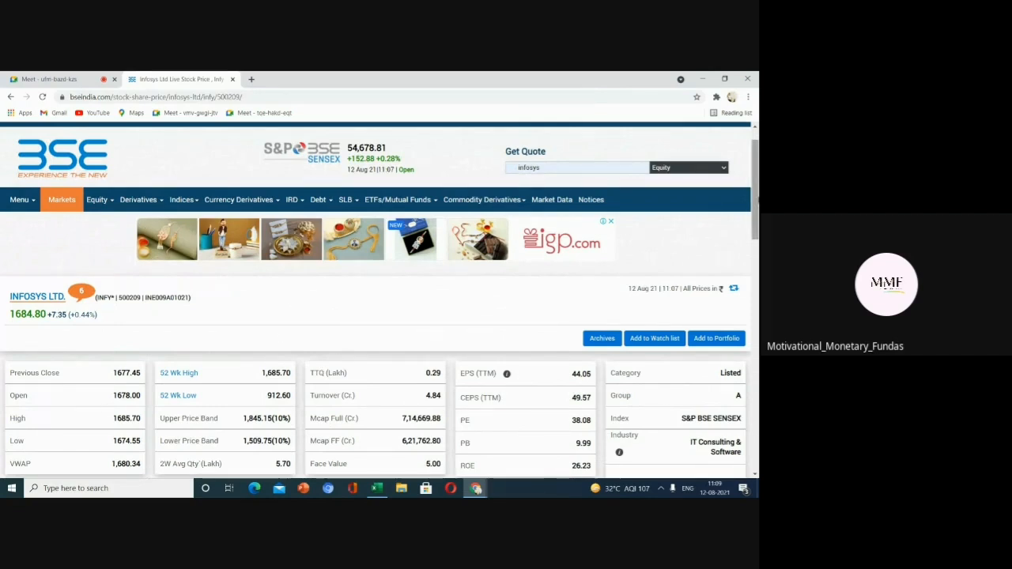
pyautogui.moveTo(757, 184); pyautogui.dragTo(757, 233)
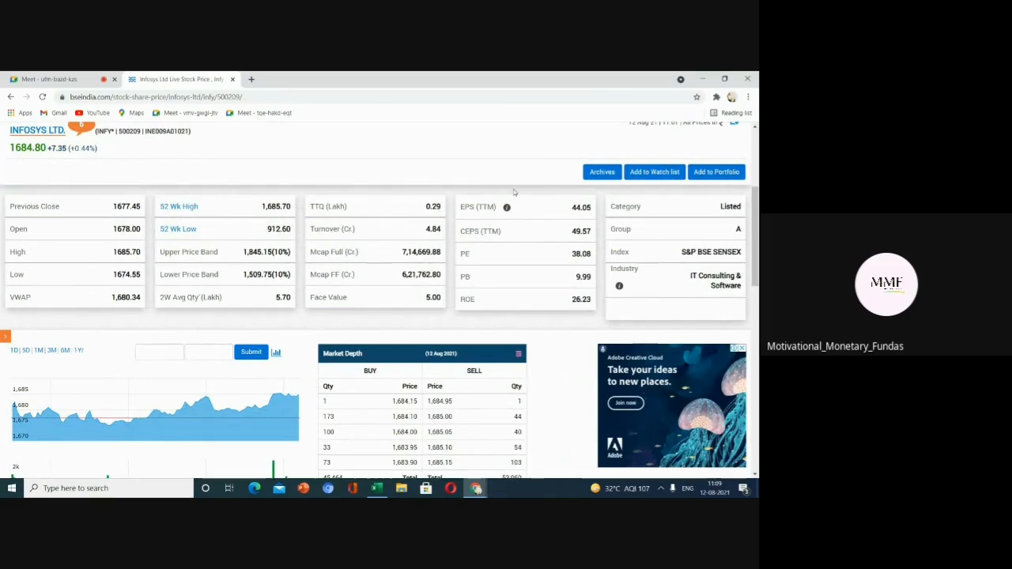
pyautogui.scroll(1, 755, 221)
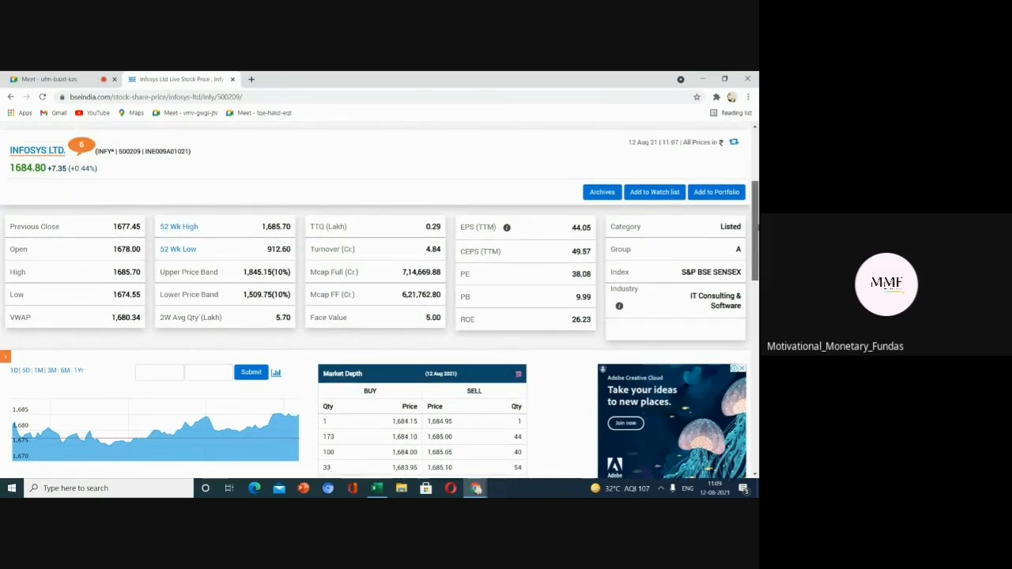
pyautogui.moveTo(757, 223); pyautogui.dragTo(757, 176)
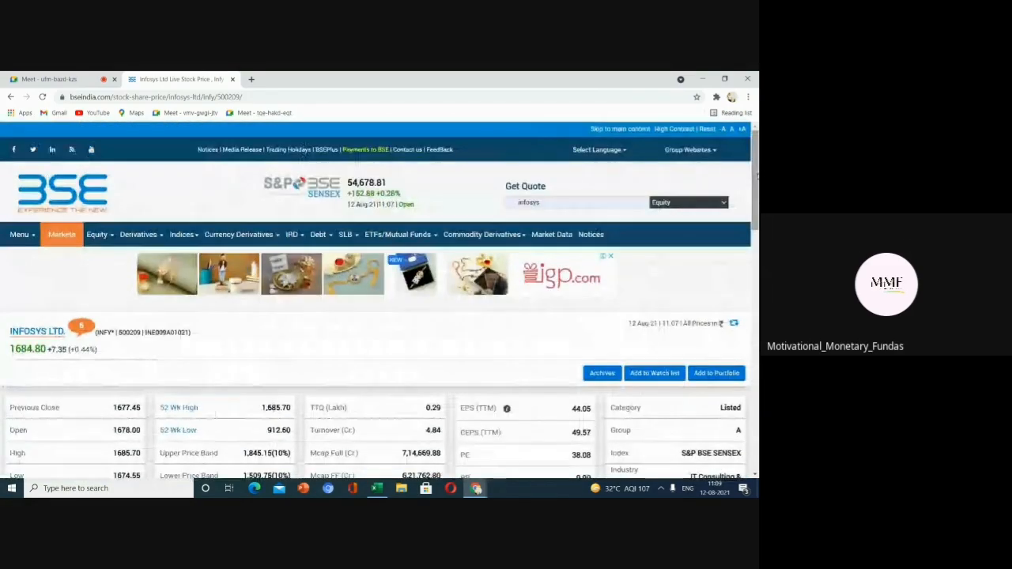
# Open the Historical Data page from the Markets section's Equity menu.
pyautogui.click(69, 237)
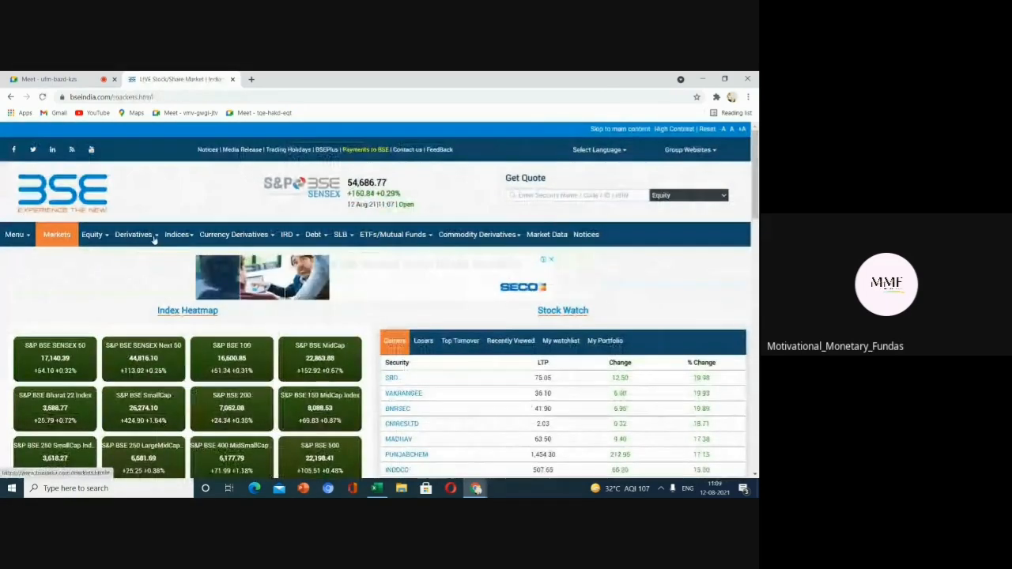
pyautogui.moveTo(101, 236)
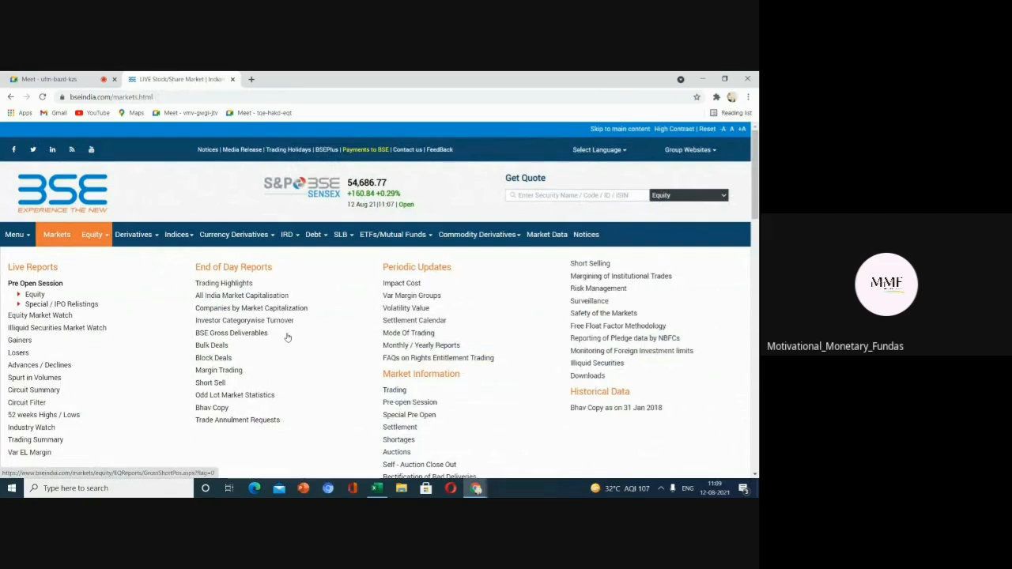
pyautogui.scroll(-2, 442, 363)
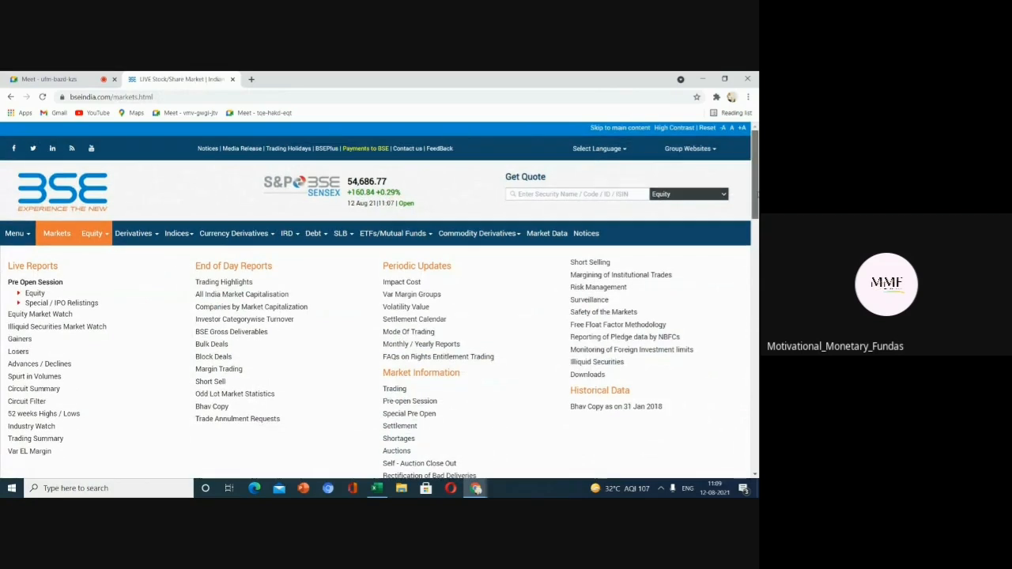
pyautogui.scroll(-1, 393, 277)
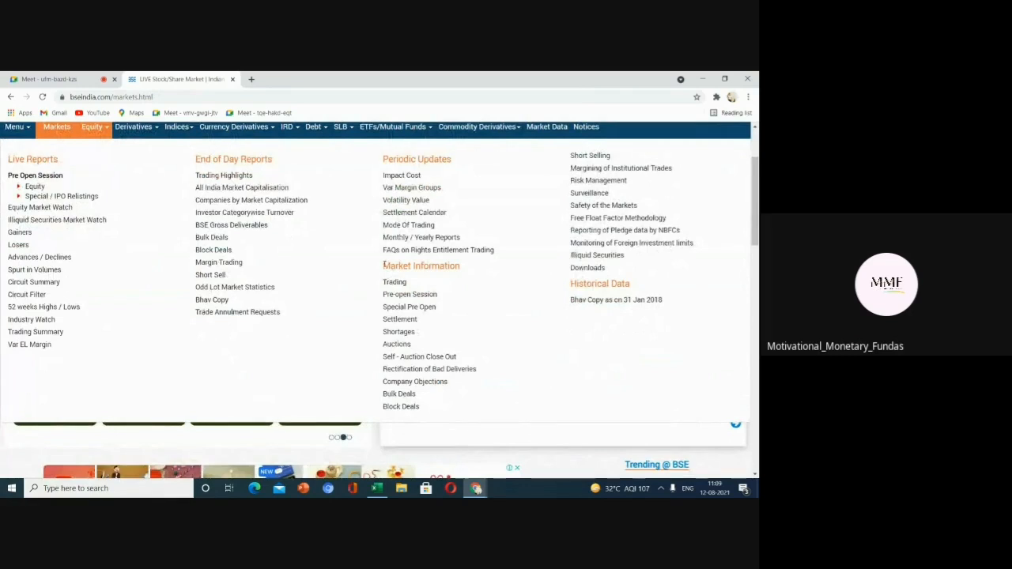
pyautogui.moveTo(399, 267); pyautogui.dragTo(477, 267)
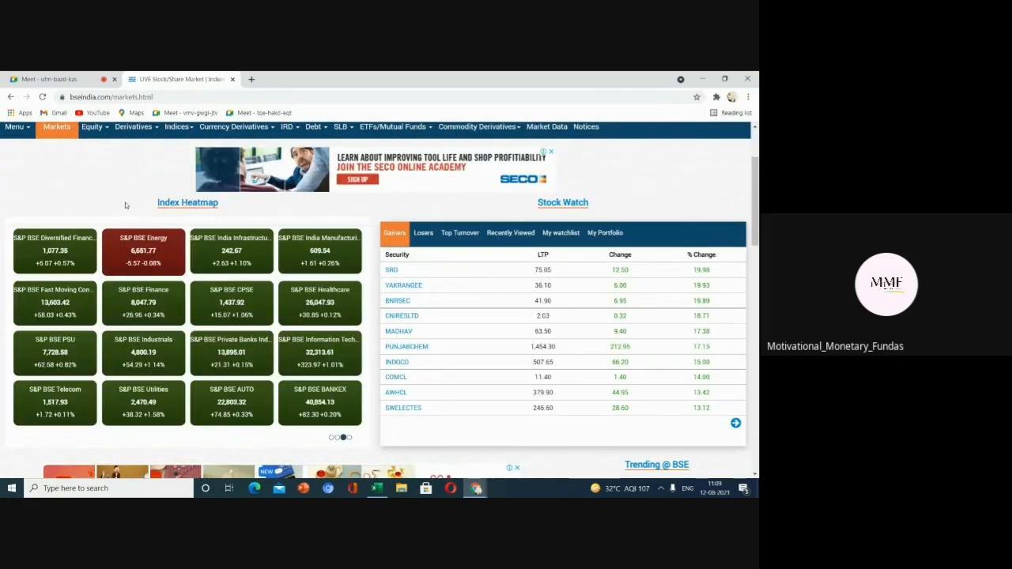
pyautogui.moveTo(97, 129)
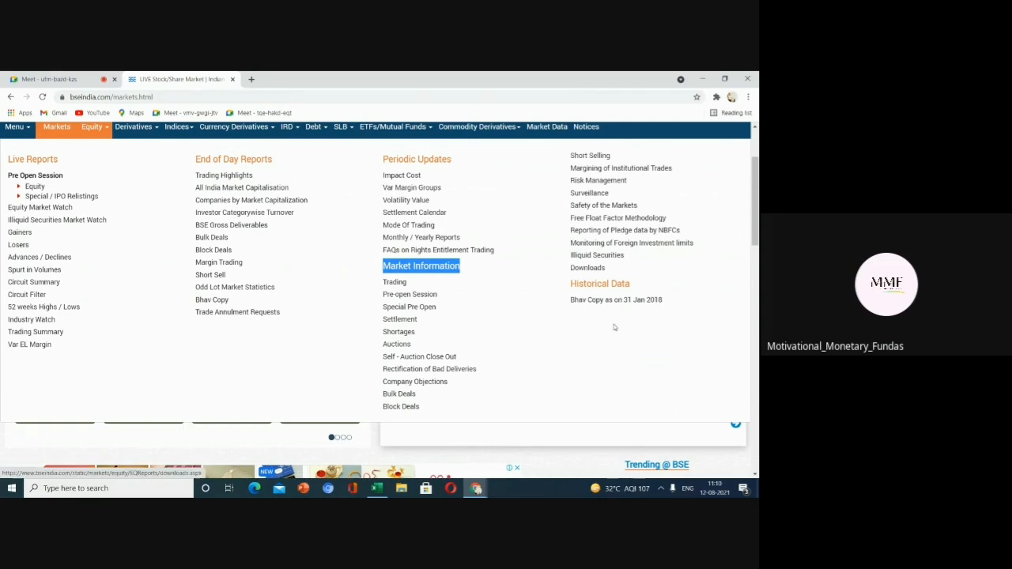
pyautogui.click(590, 286)
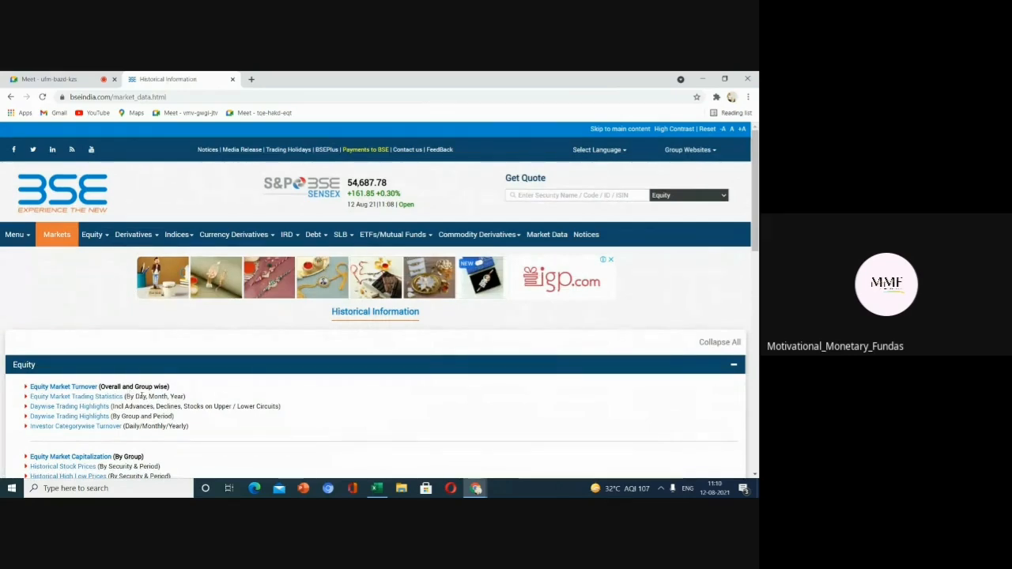
# Open the Historical Stock Prices (By Security & Period) report under Equity.
pyautogui.moveTo(758, 228); pyautogui.dragTo(758, 277)
pyautogui.scroll(3, 443, 312)
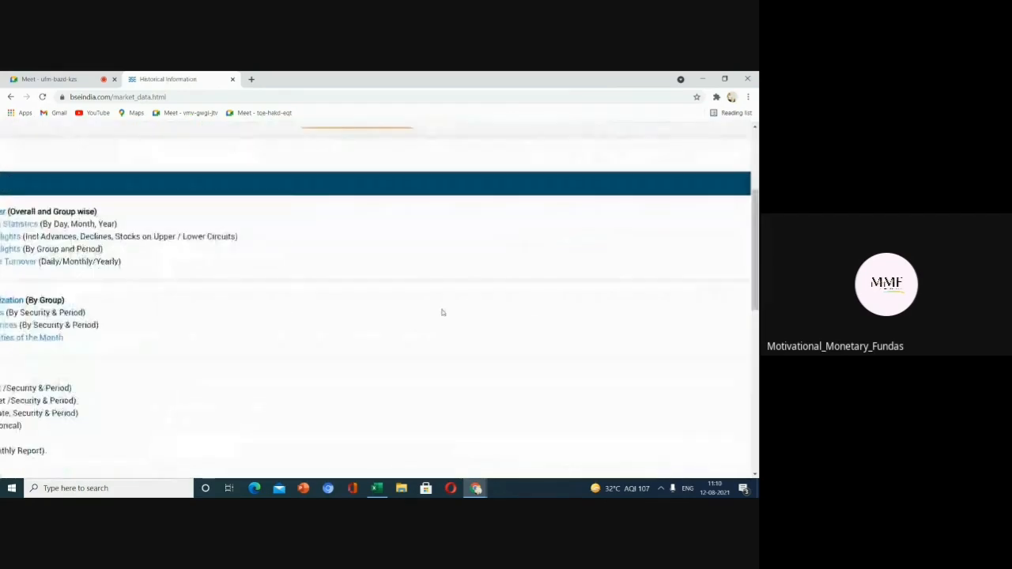
pyautogui.scroll(-1, 443, 312)
pyautogui.scroll(-2, 442, 312)
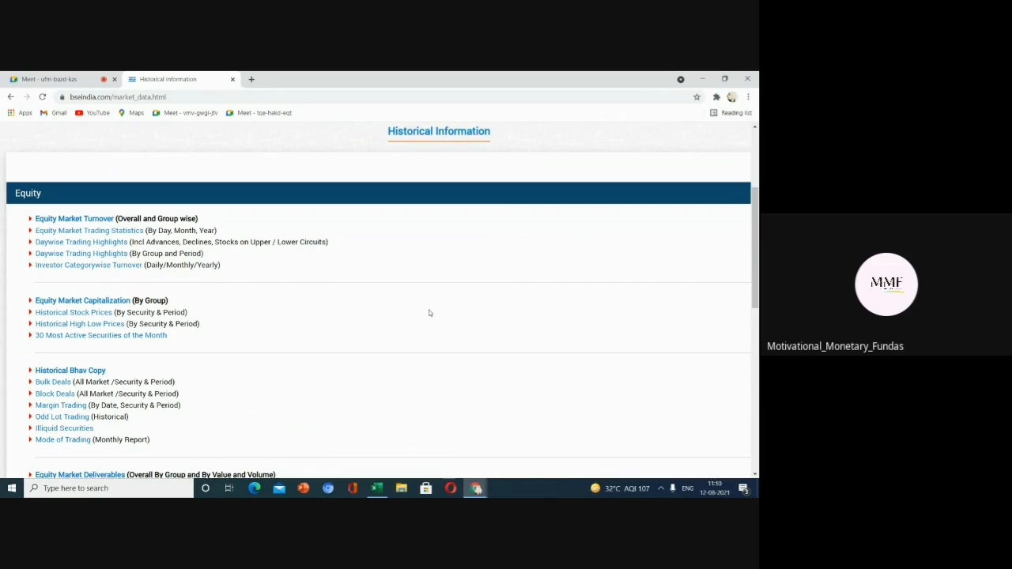
pyautogui.click(88, 314)
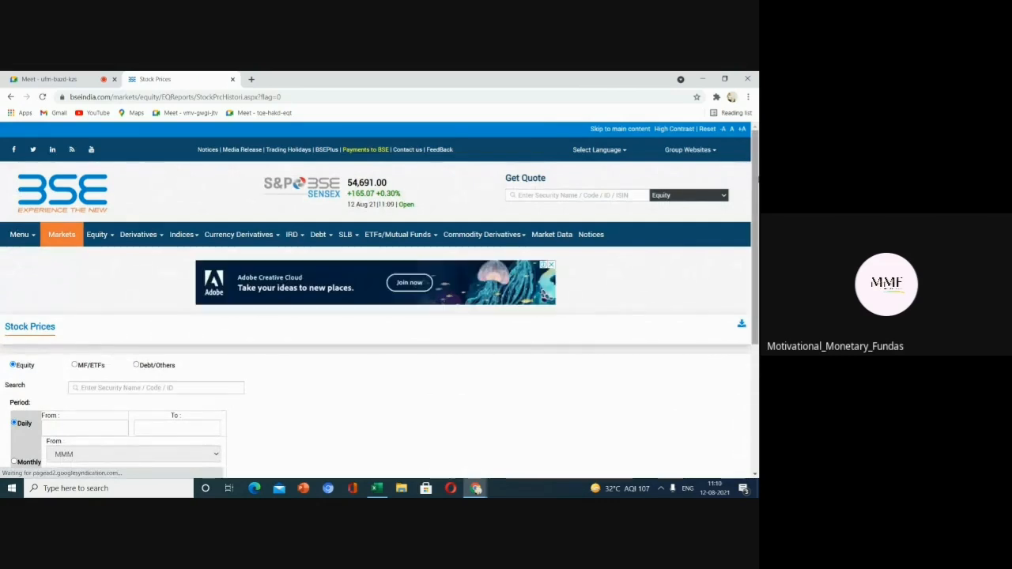
# Select INFOSYS LTD as the security in the Stock Prices report's search field.
pyautogui.scroll(-1, 89, 315)
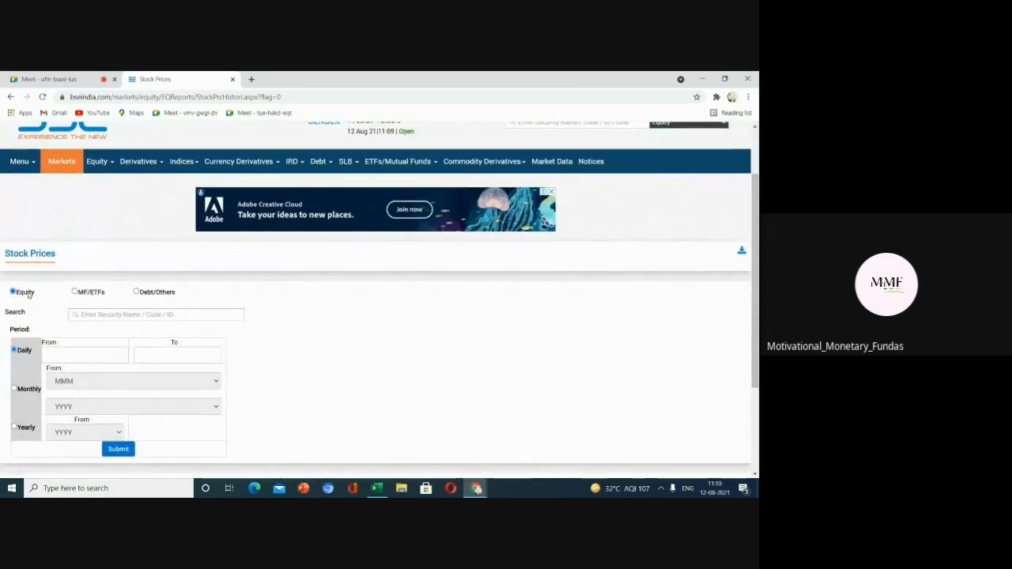
pyautogui.hscroll(-2, 28, 294)
pyautogui.scroll(2, 385, 353)
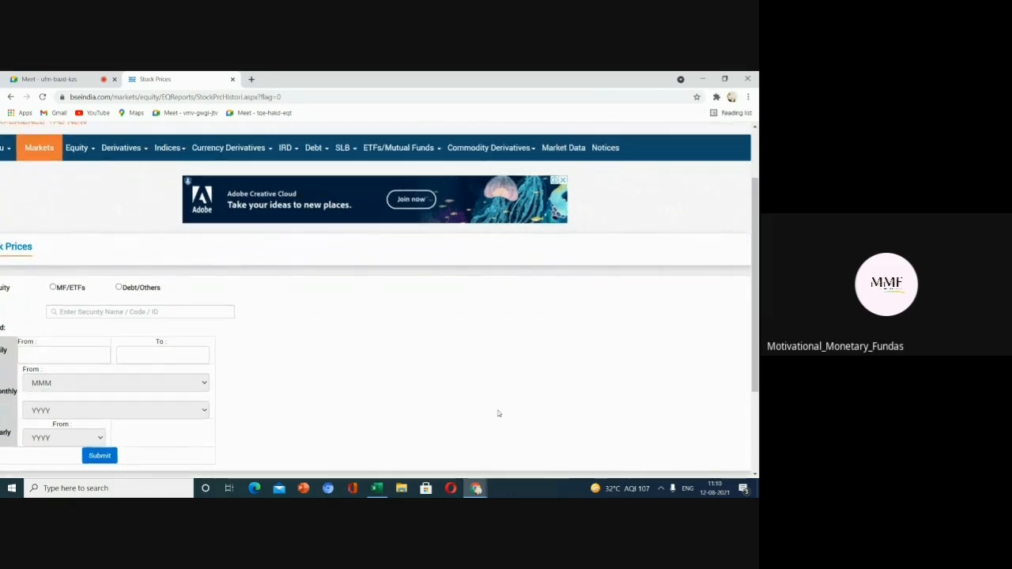
pyautogui.moveTo(290, 473); pyautogui.dragTo(254, 472)
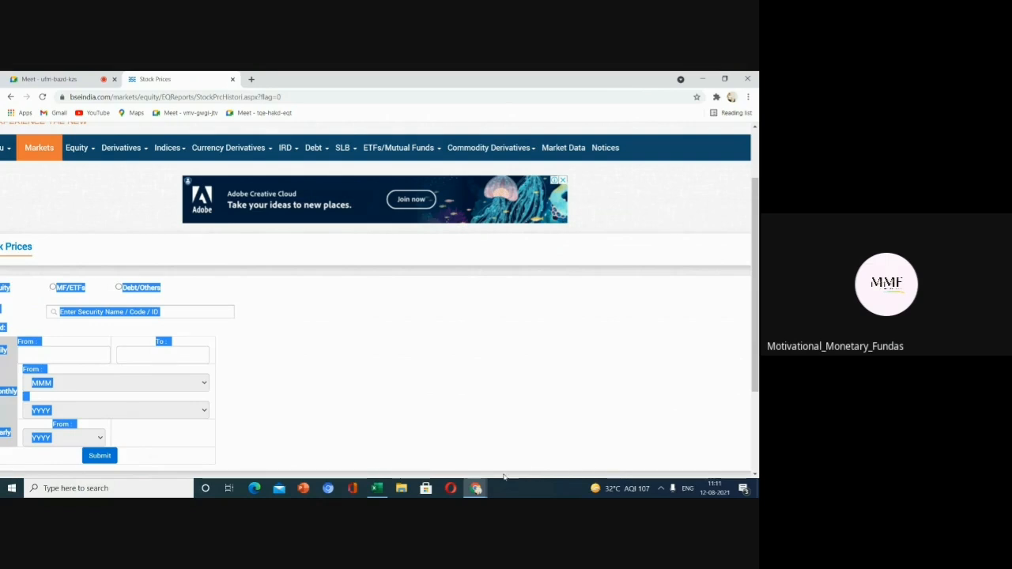
pyautogui.click(35, 472)
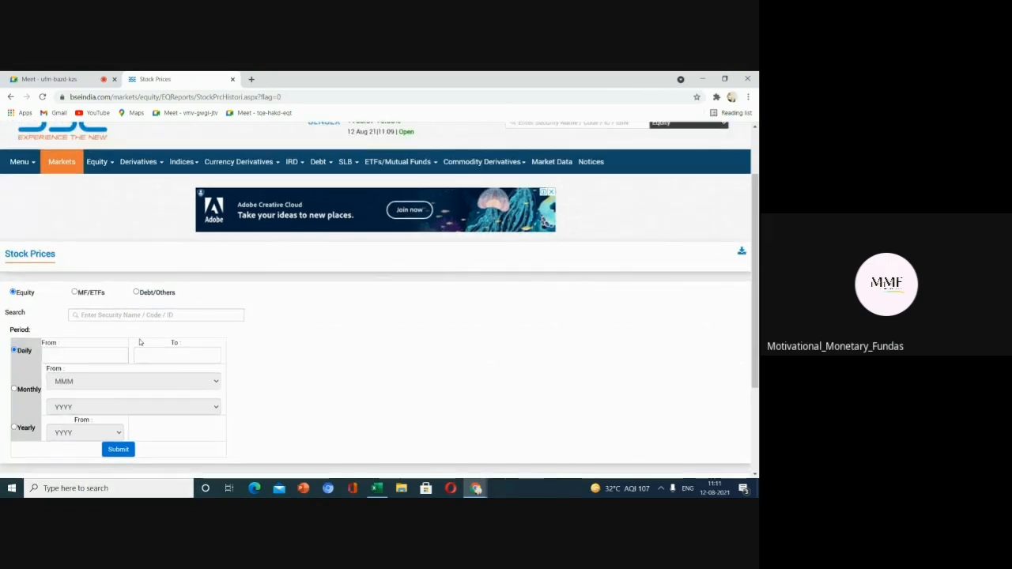
pyautogui.click(141, 315)
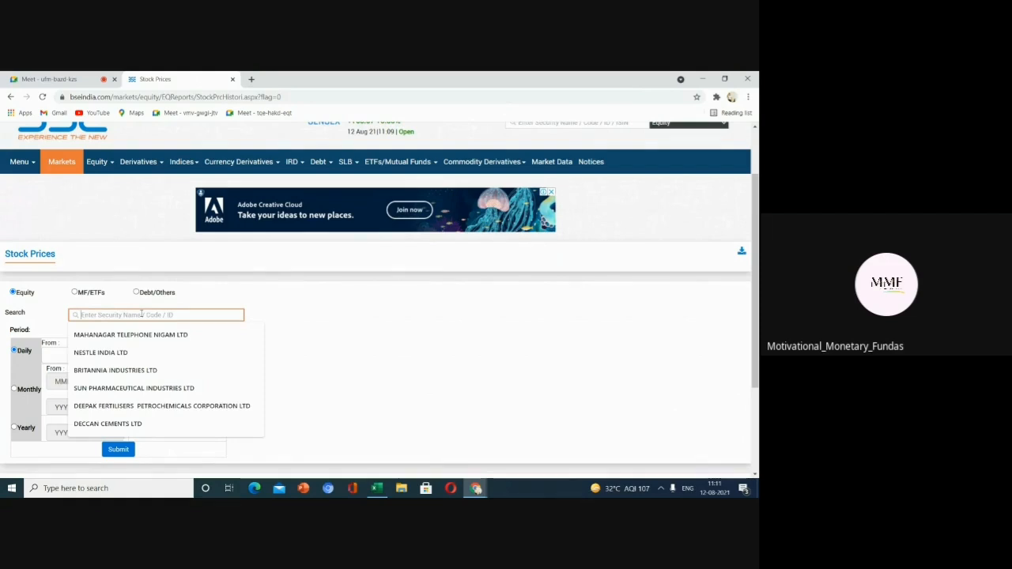
pyautogui.write('infos')
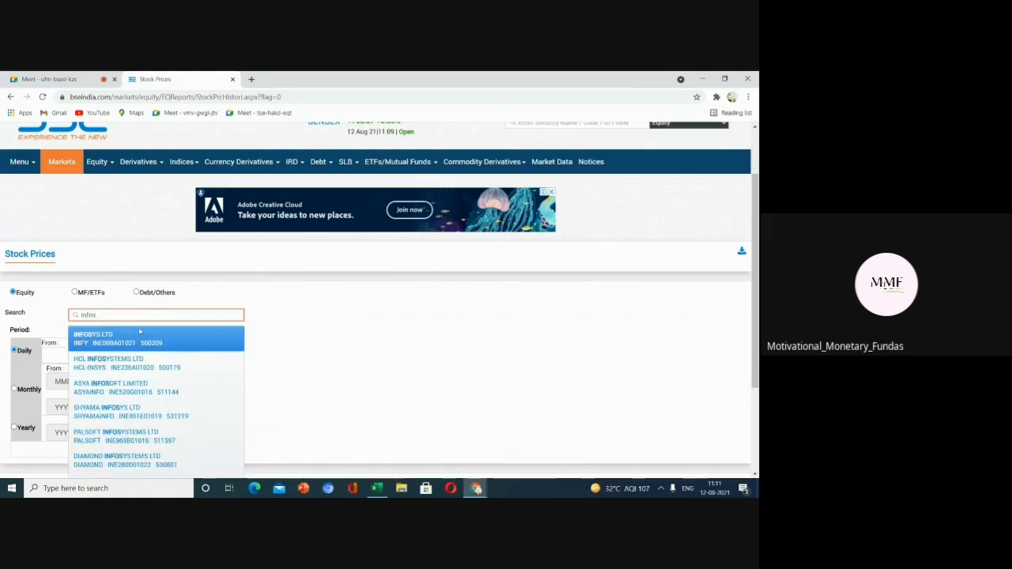
pyautogui.click(138, 338)
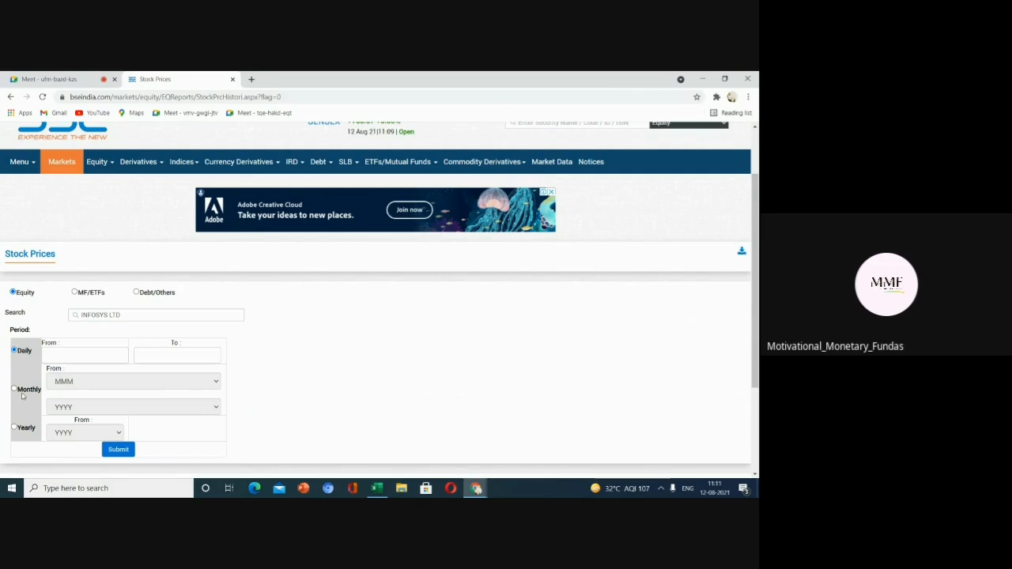
# Set the daily period from 01/07/2021 to 01/08/2021 and submit the stock price query.
pyautogui.click(63, 355)
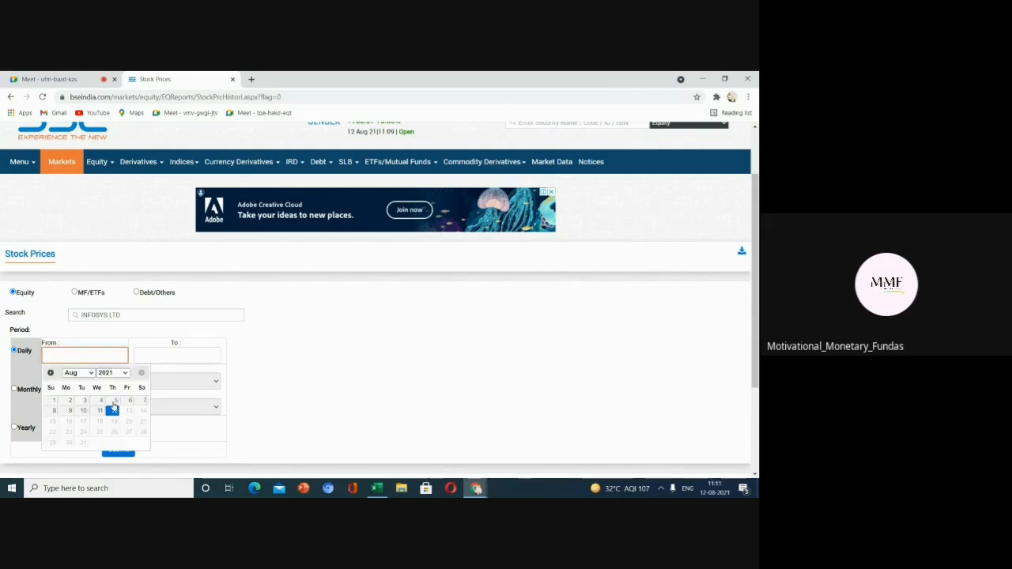
pyautogui.click(80, 372)
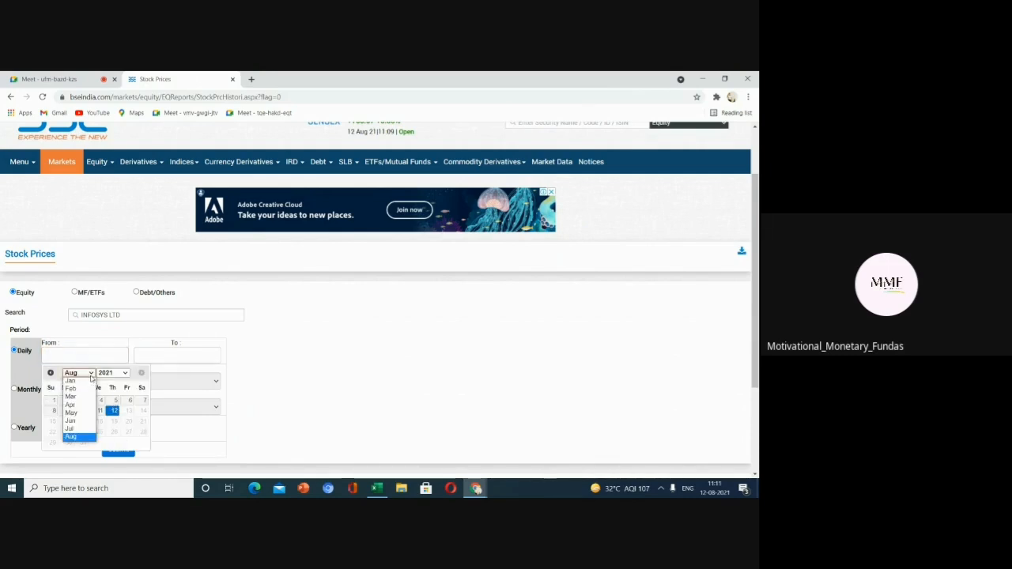
pyautogui.click(81, 431)
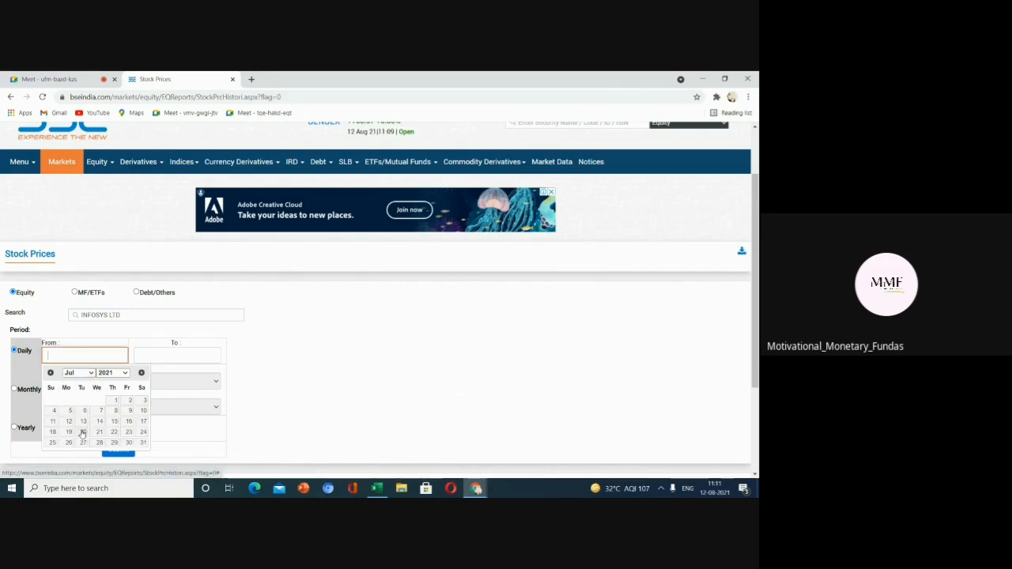
pyautogui.click(114, 400)
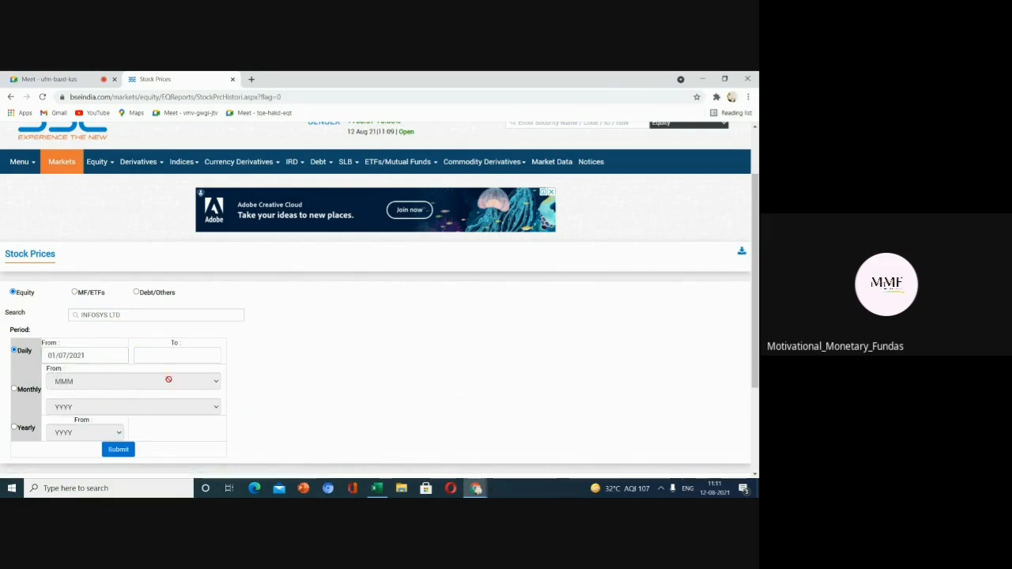
pyautogui.click(167, 354)
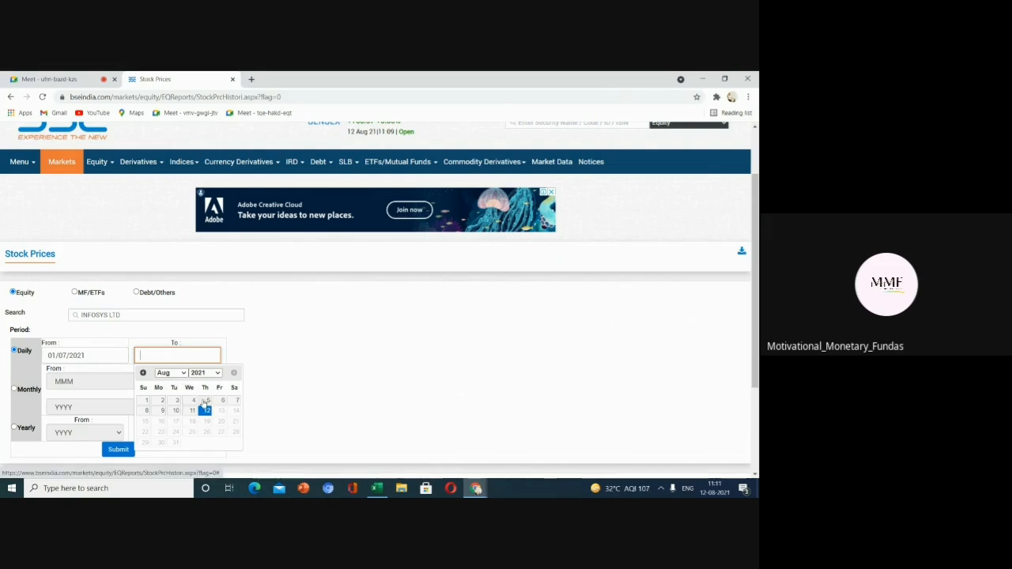
pyautogui.click(146, 401)
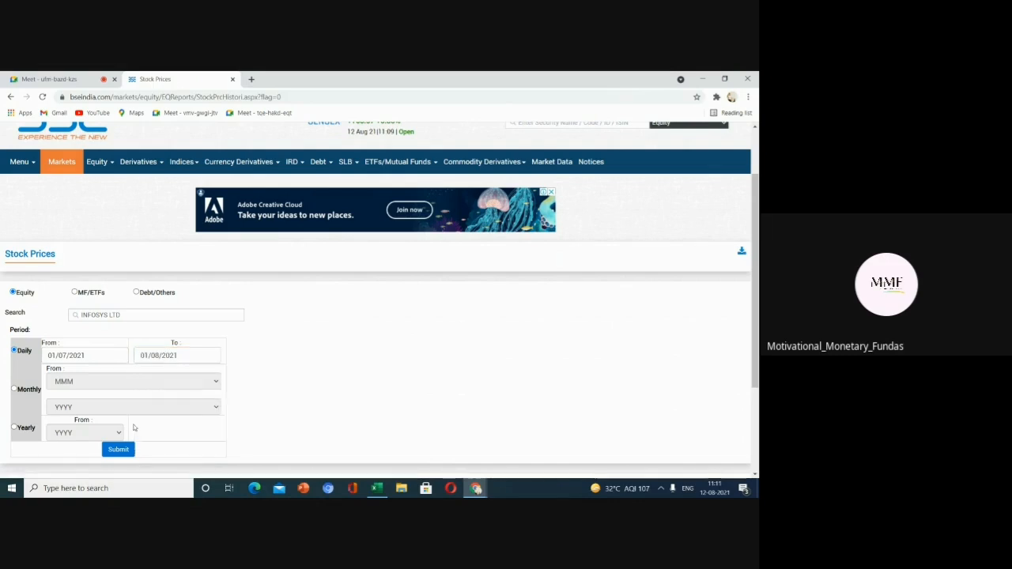
pyautogui.click(123, 450)
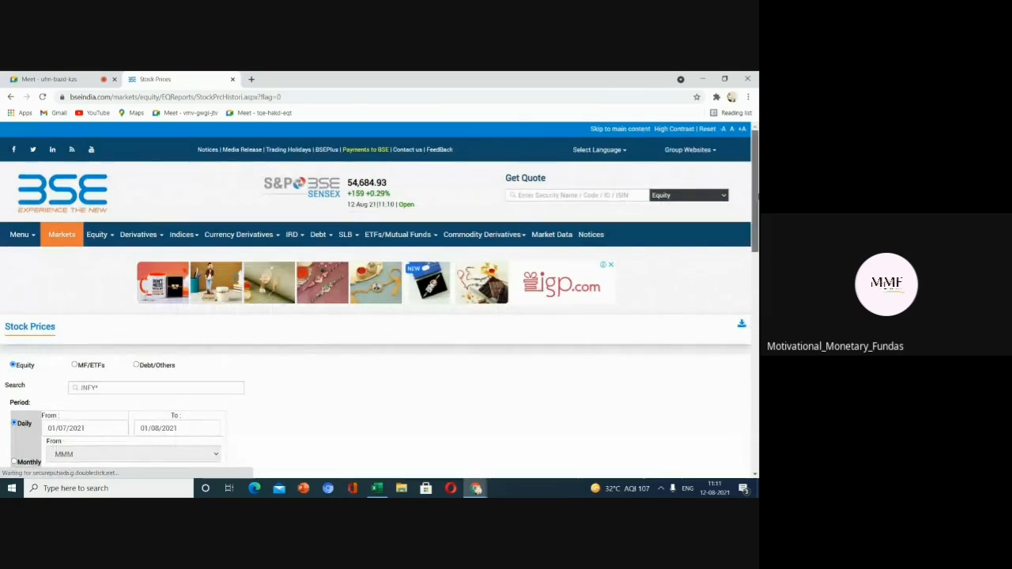
# Download the Infosys daily price results as a CSV file and open it.
pyautogui.scroll(-5, 380, 300)
pyautogui.moveTo(757, 323); pyautogui.dragTo(645, 97)
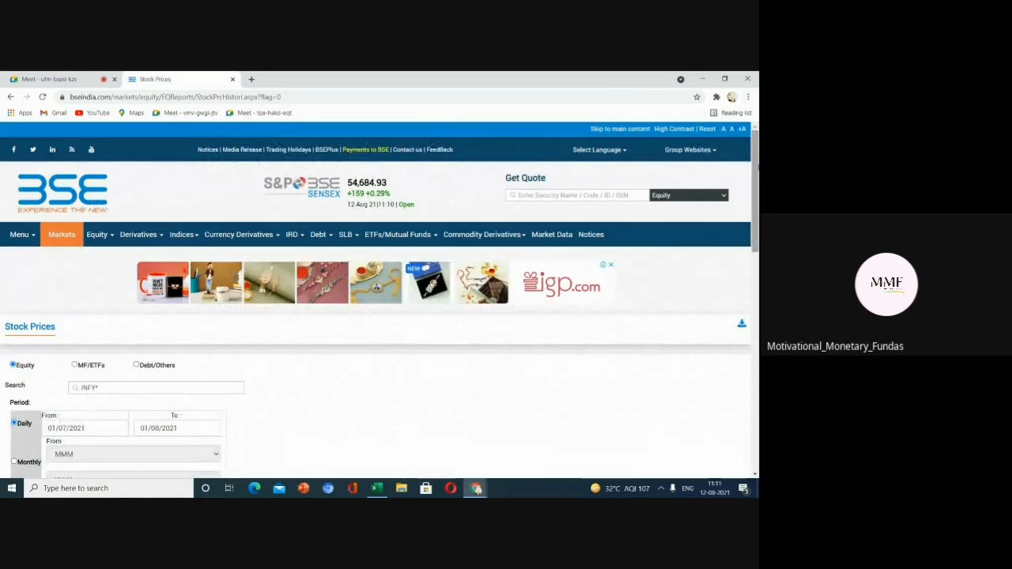
pyautogui.scroll(-2, 756, 197)
pyautogui.scroll(-3, 755, 198)
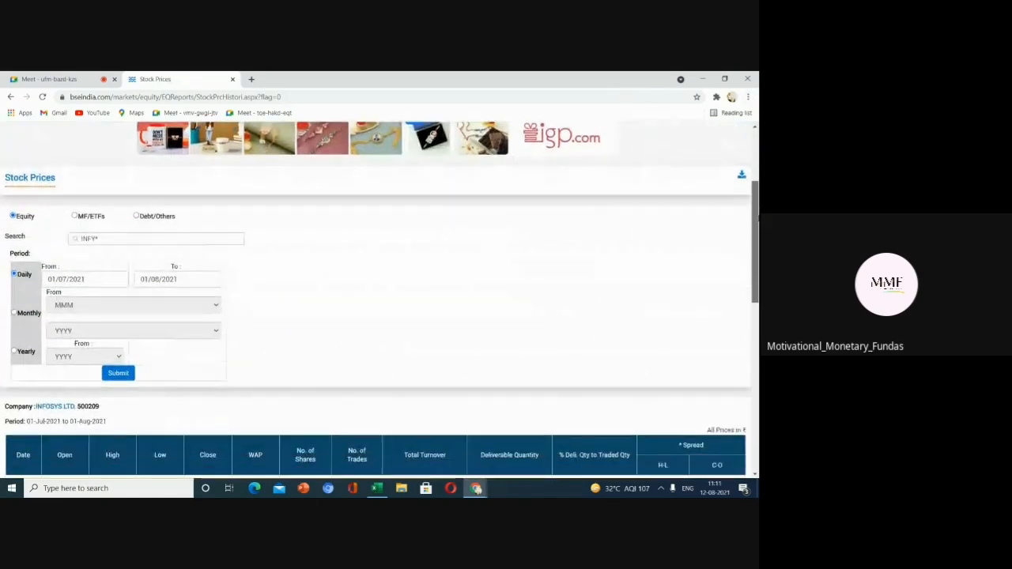
pyautogui.scroll(-4, 257, 423)
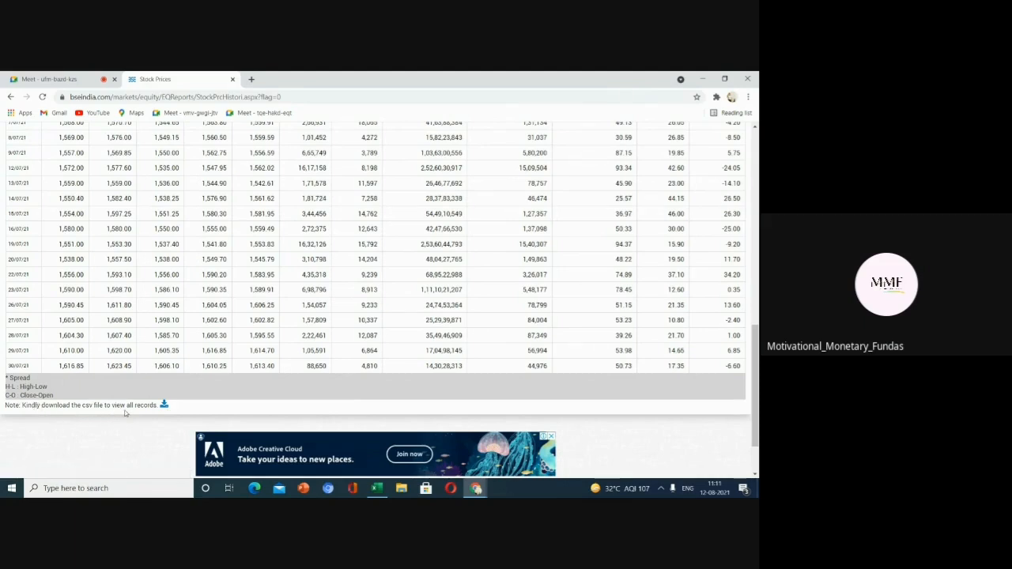
pyautogui.click(164, 405)
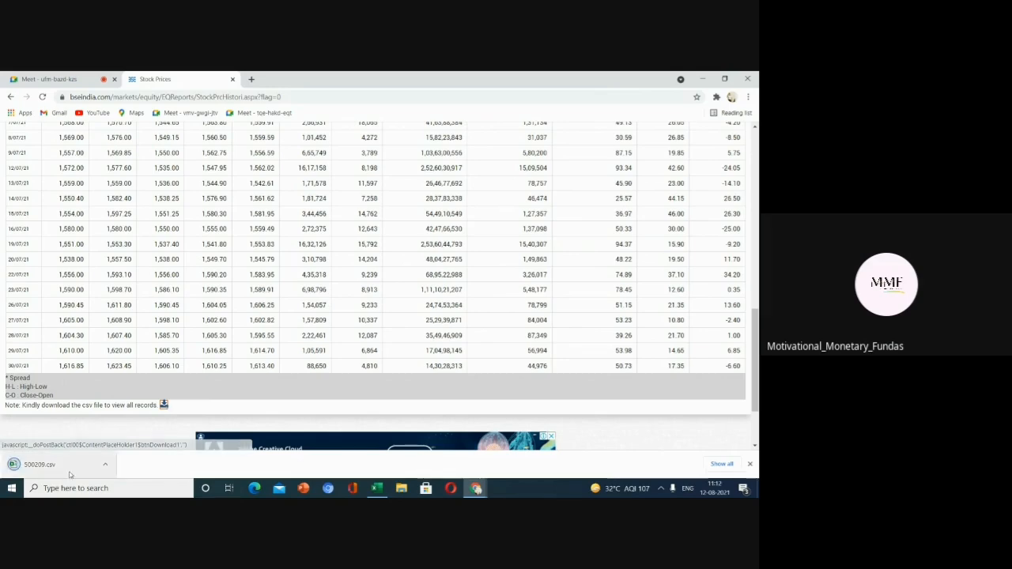
pyautogui.click(66, 468)
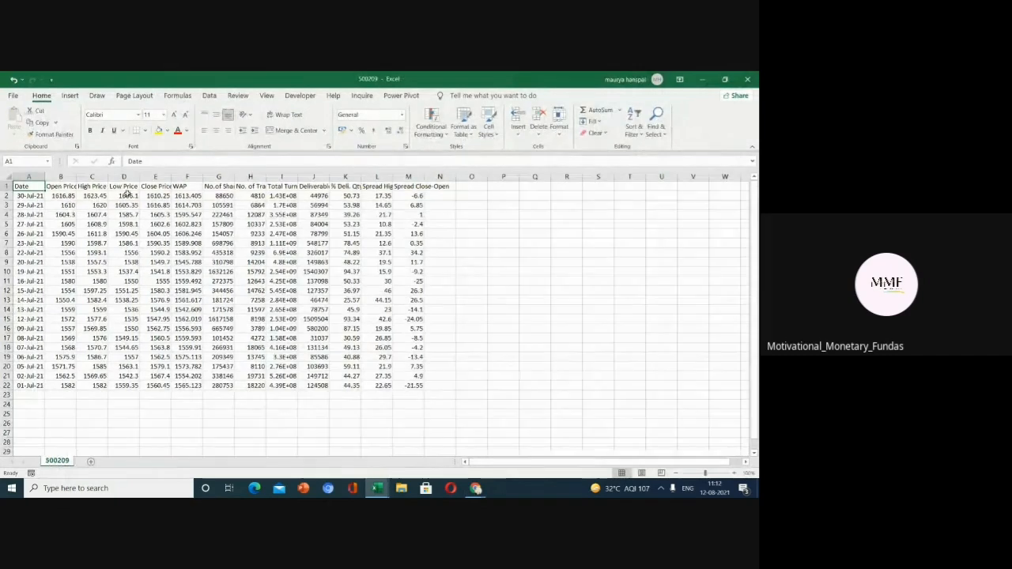
# Examine the Date and Close Price columns of the downloaded price data.
pyautogui.click(92, 196)
pyautogui.moveTo(28, 186); pyautogui.dragTo(425, 389)
pyautogui.click(506, 236)
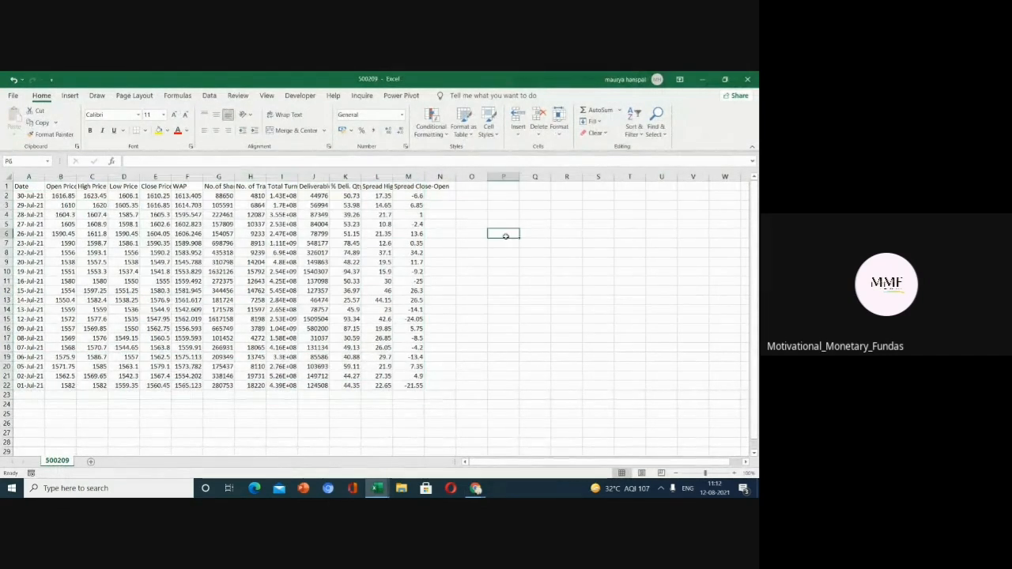
pyautogui.doubleClick(170, 179)
pyautogui.moveTo(157, 185); pyautogui.dragTo(162, 386)
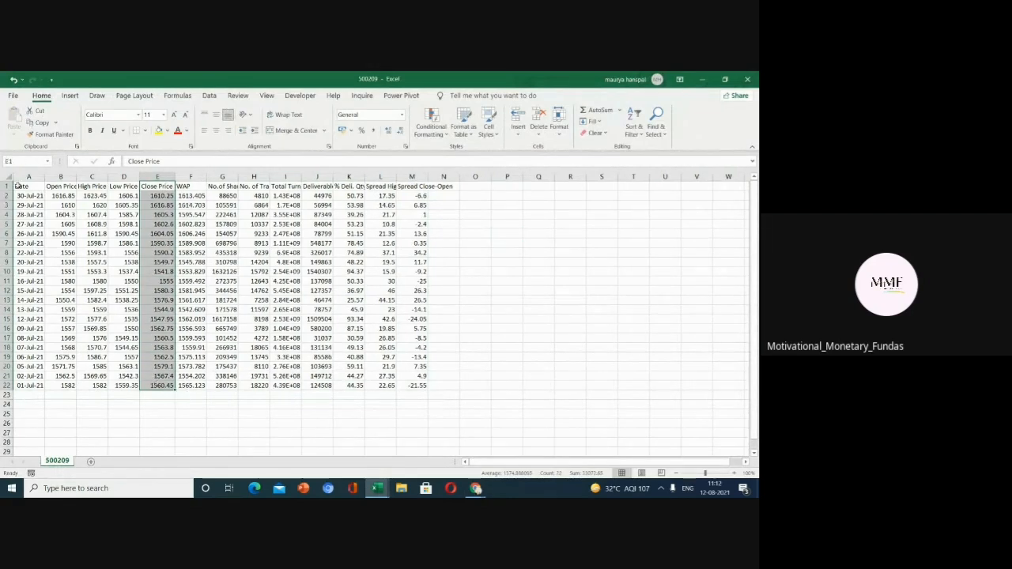
pyautogui.moveTo(30, 186); pyautogui.dragTo(31, 385)
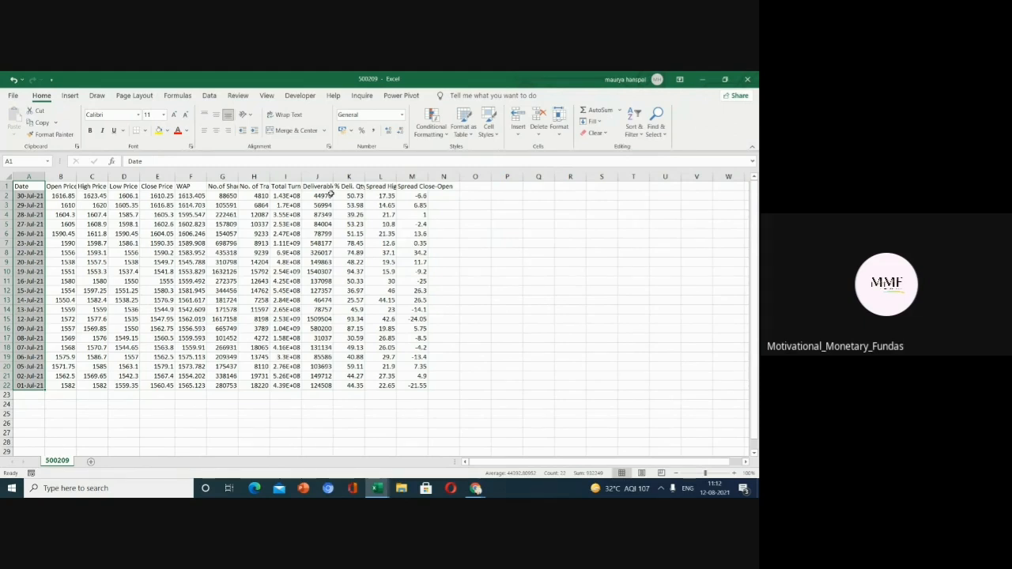
pyautogui.moveTo(161, 188); pyautogui.dragTo(160, 383)
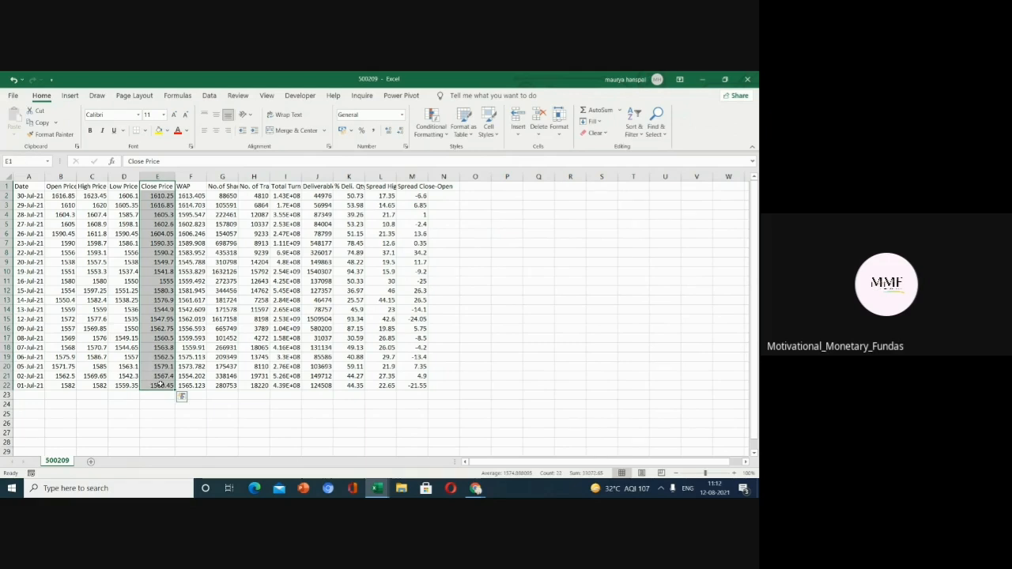
pyautogui.moveTo(31, 188); pyautogui.dragTo(25, 385)
pyautogui.click(12, 95)
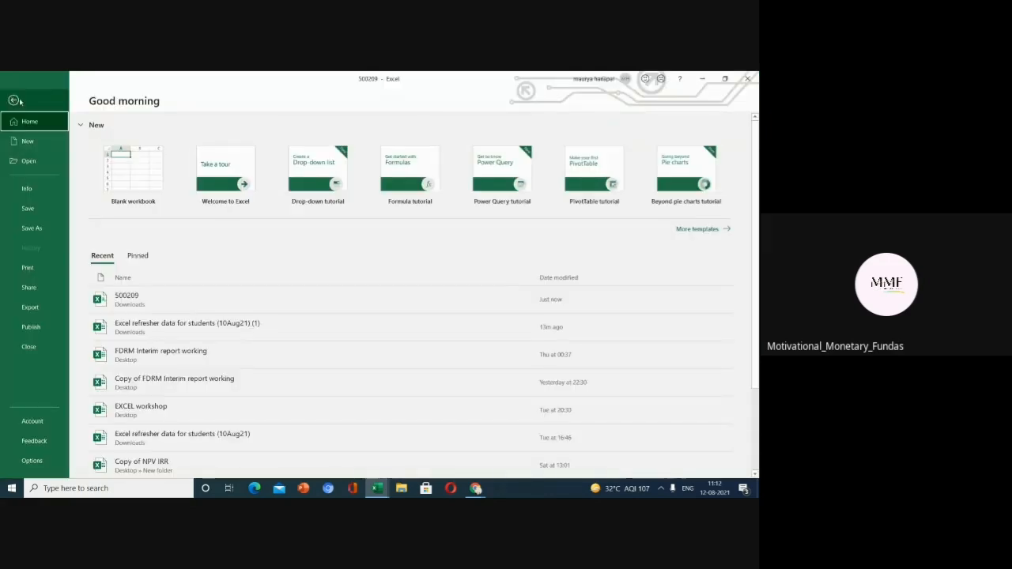
pyautogui.click(39, 229)
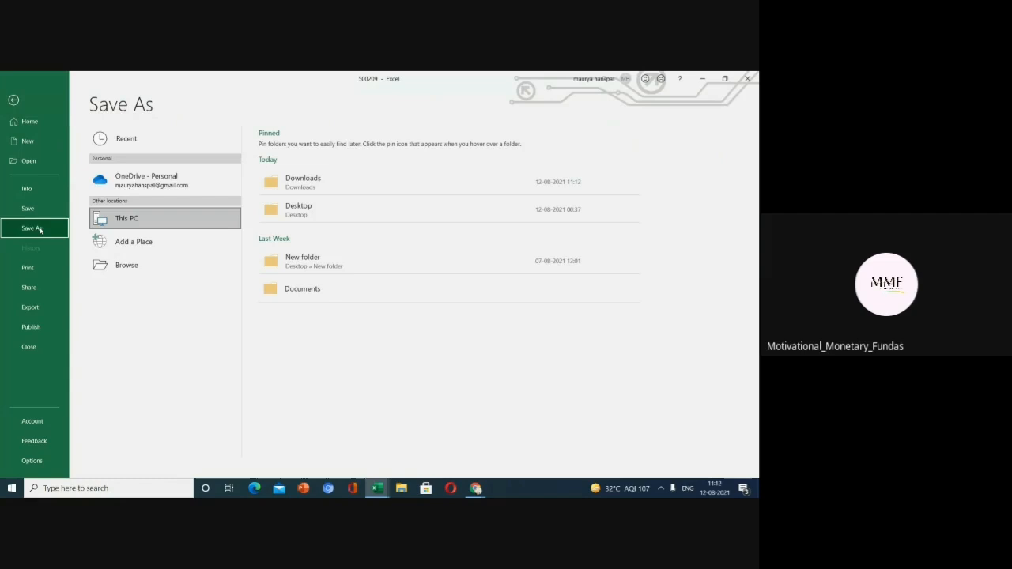
pyautogui.click(283, 210)
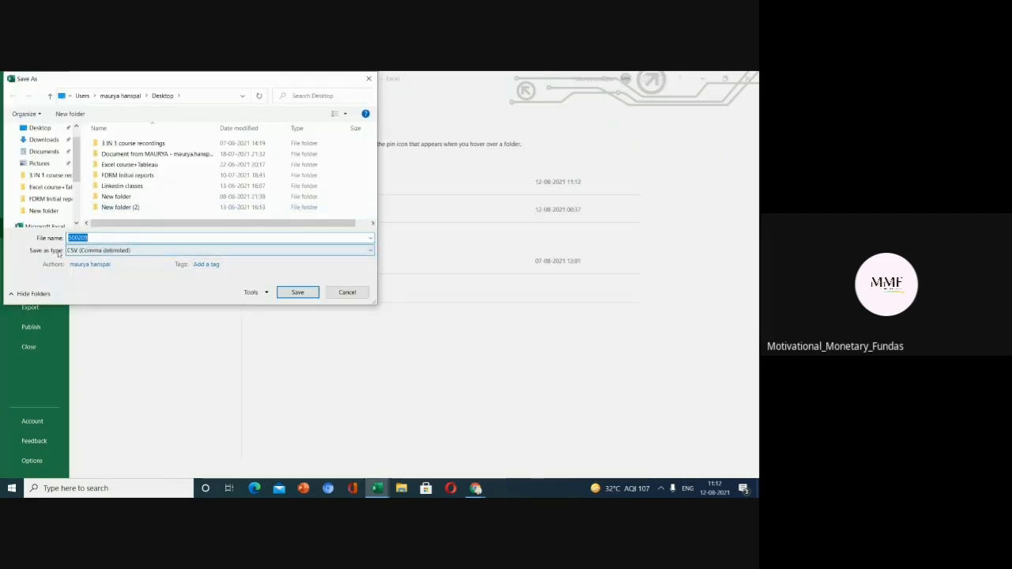
pyautogui.click(175, 250)
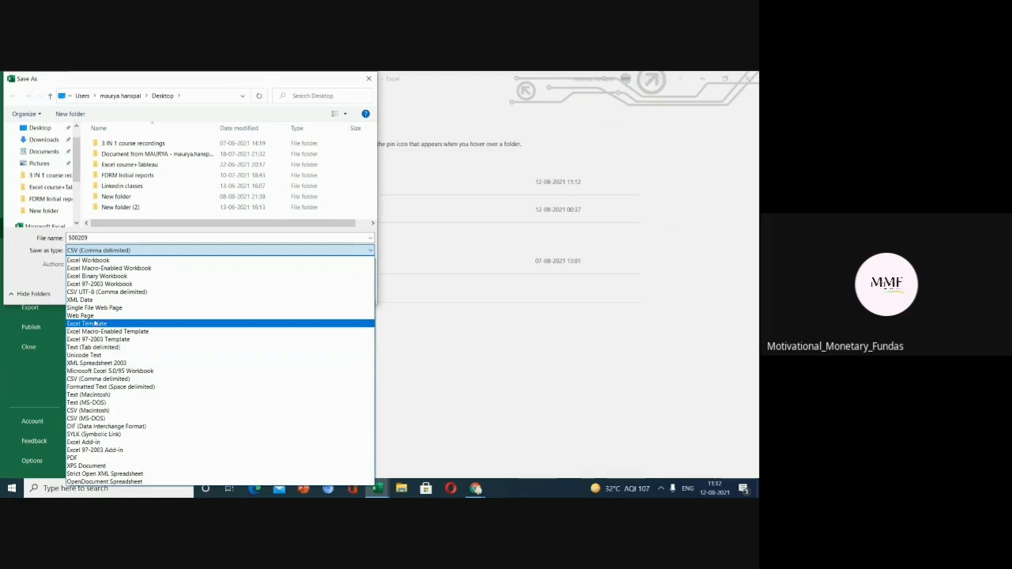
pyautogui.click(124, 261)
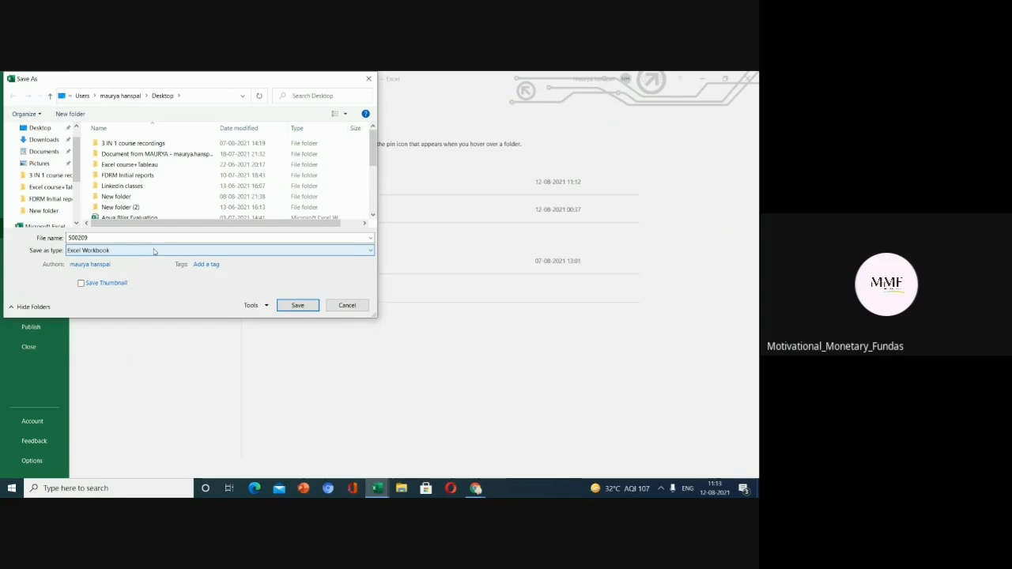
pyautogui.click(155, 252)
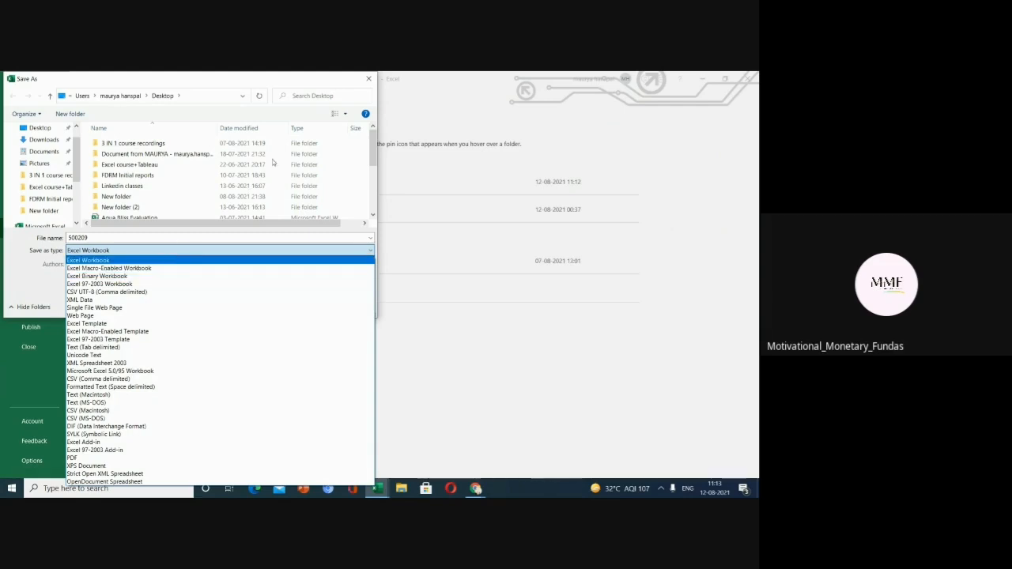
pyautogui.click(370, 82)
pyautogui.click(369, 81)
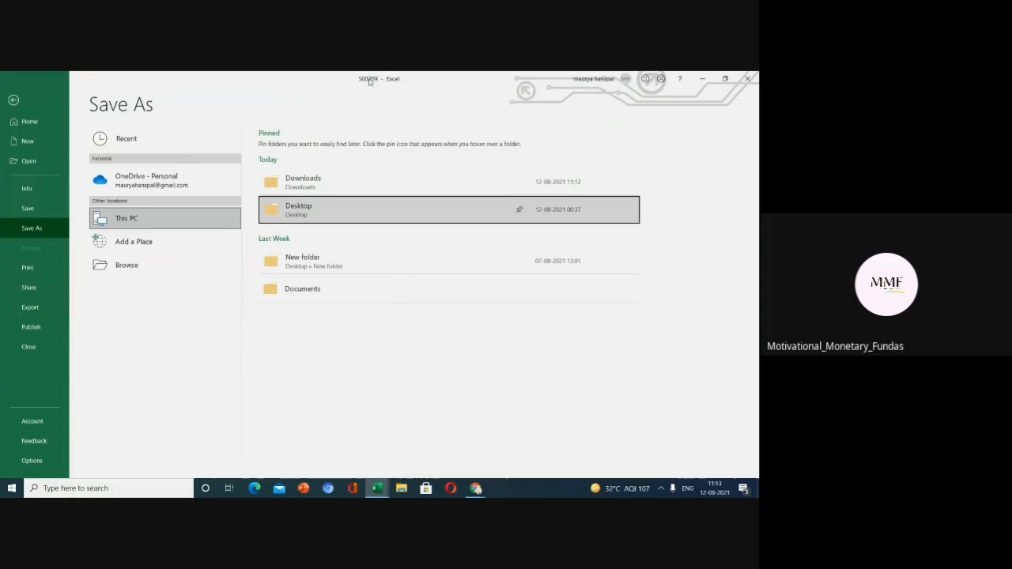
# Close the downloaded 500209 CSV workbook without saving changes.
pyautogui.click(747, 80)
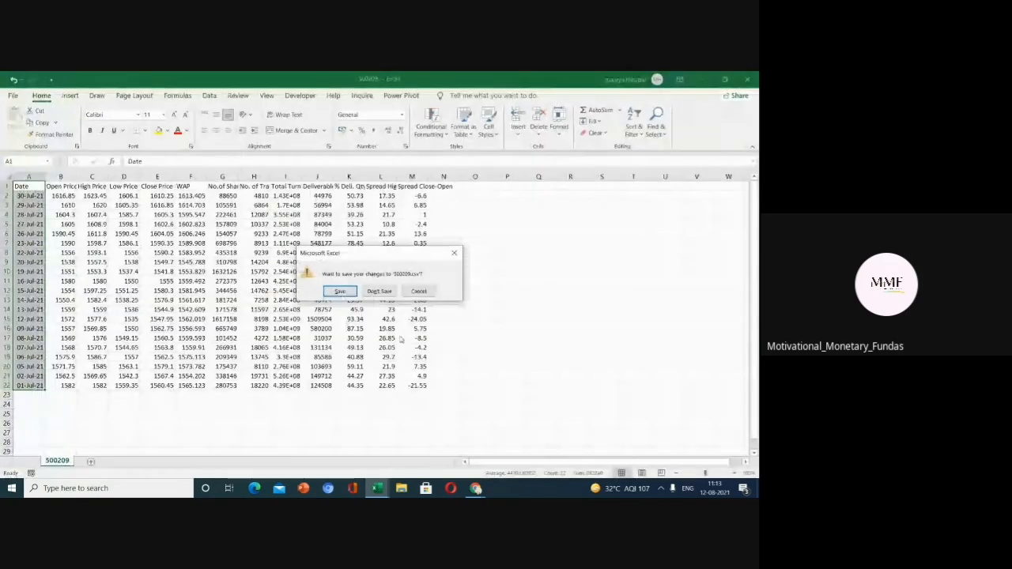
pyautogui.click(380, 292)
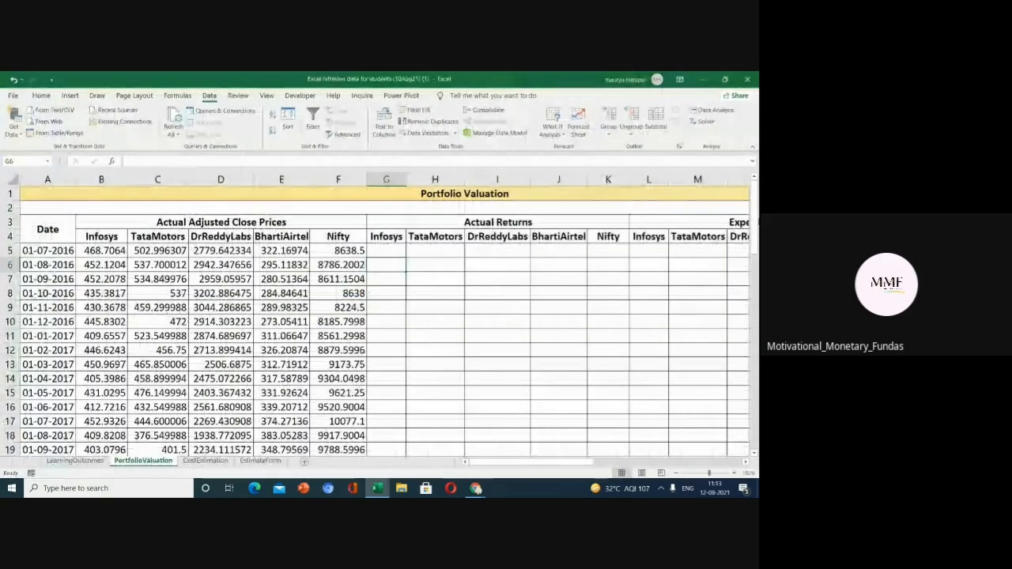
# Widen the Date column to fit its dates and clear the stray entry accidentally made in cell G6.
pyautogui.moveTo(757, 212); pyautogui.dragTo(756, 212)
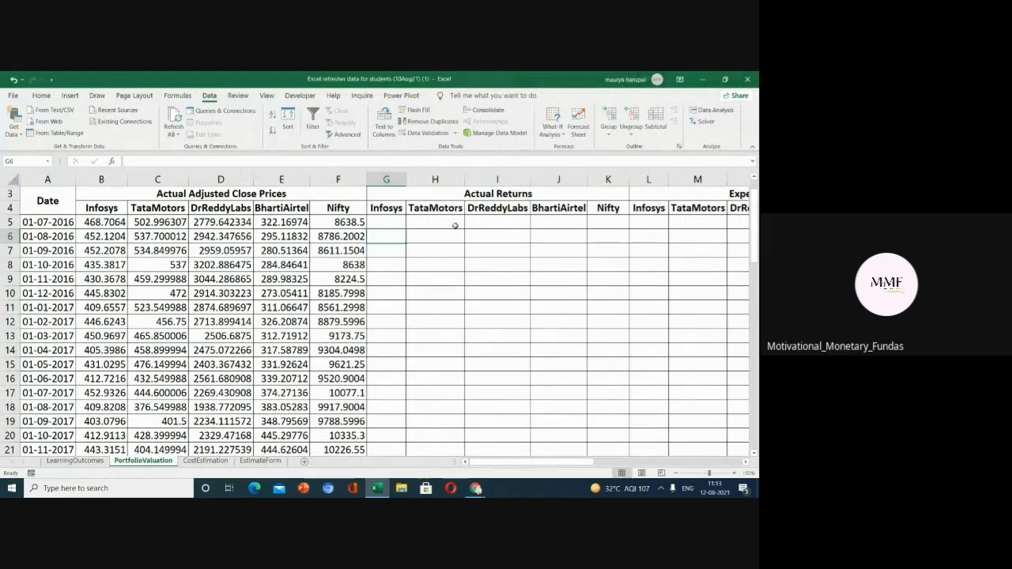
pyautogui.scroll(2, 456, 249)
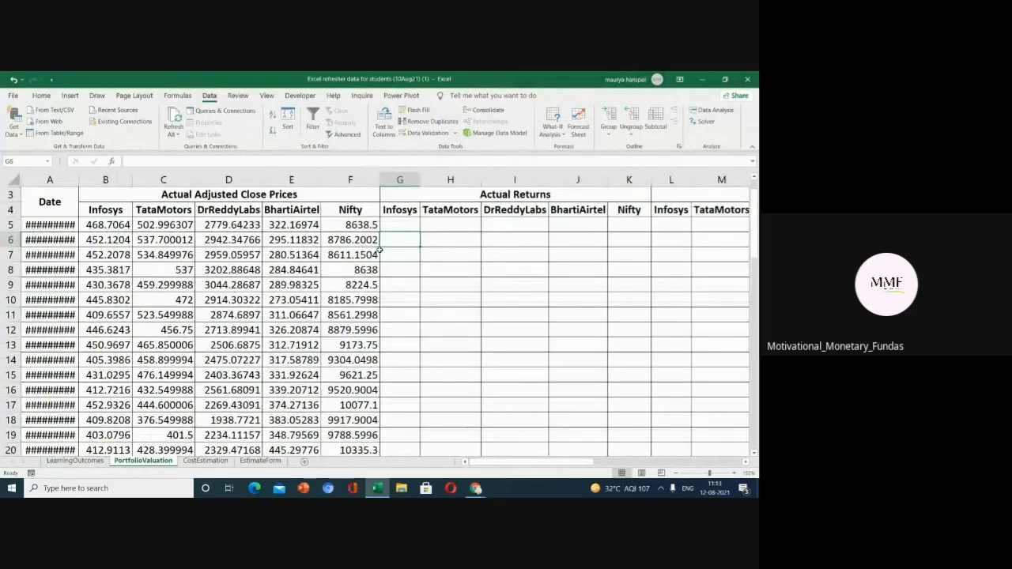
pyautogui.write('=')
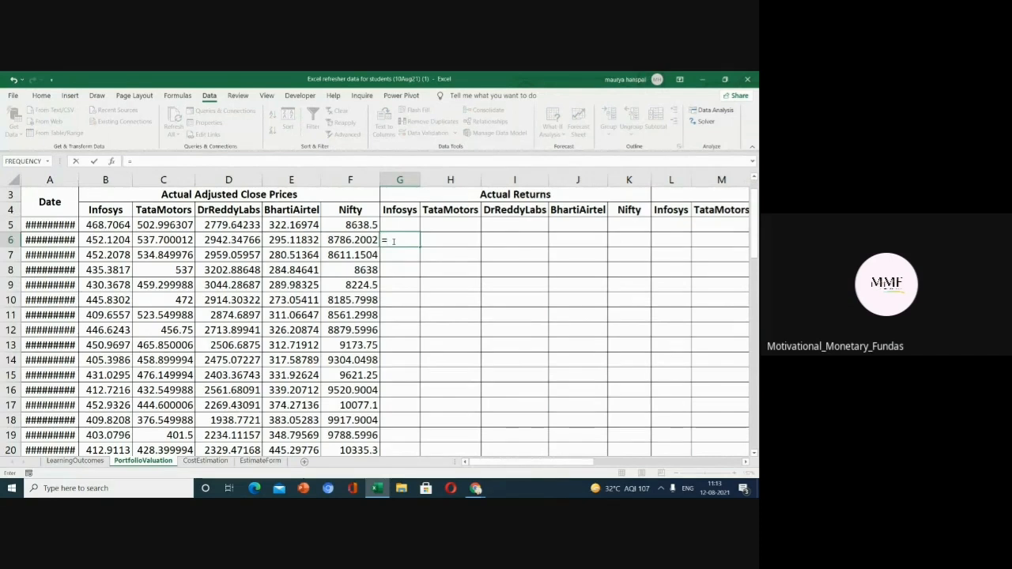
pyautogui.click(79, 187)
pyautogui.doubleClick(77, 177)
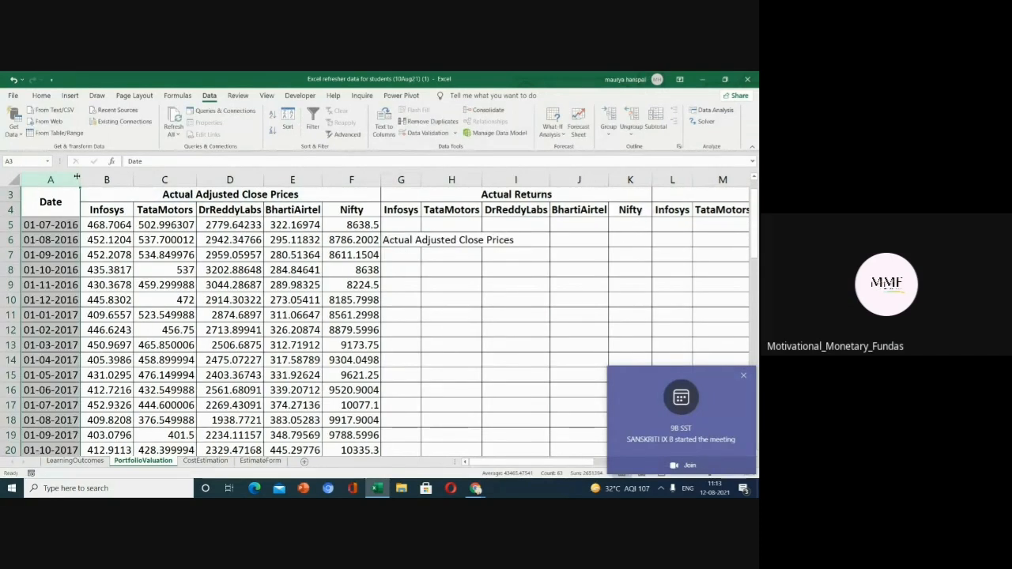
pyautogui.click(743, 375)
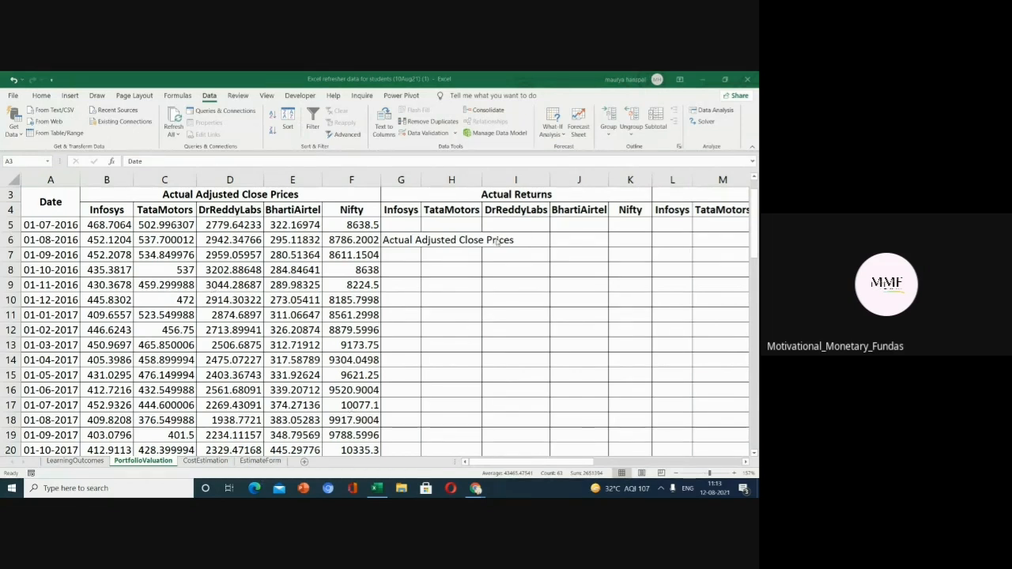
pyautogui.hotkey('ctrl', 'shift', 'Down')
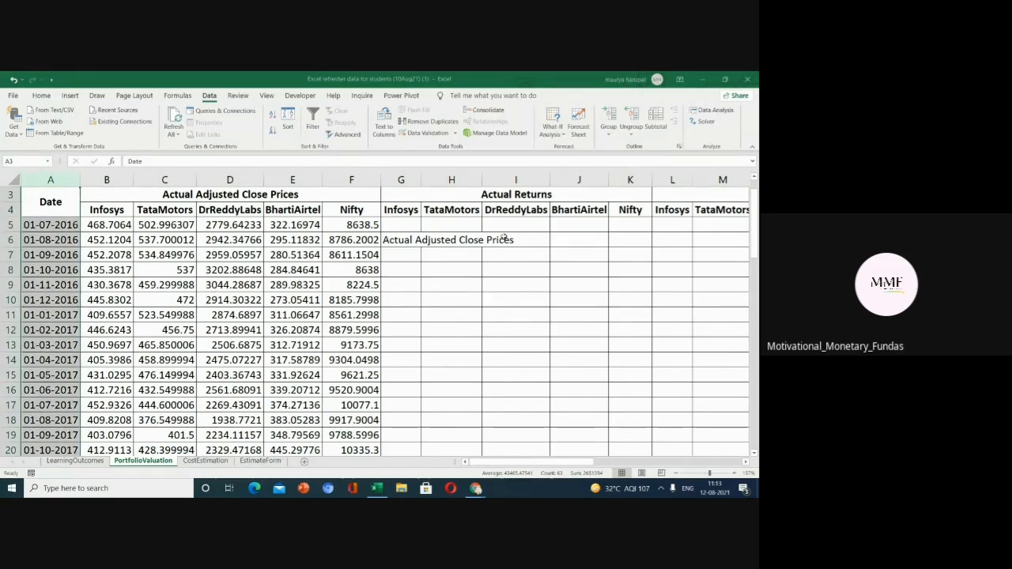
pyautogui.click(412, 242)
pyautogui.press('BackSpace')
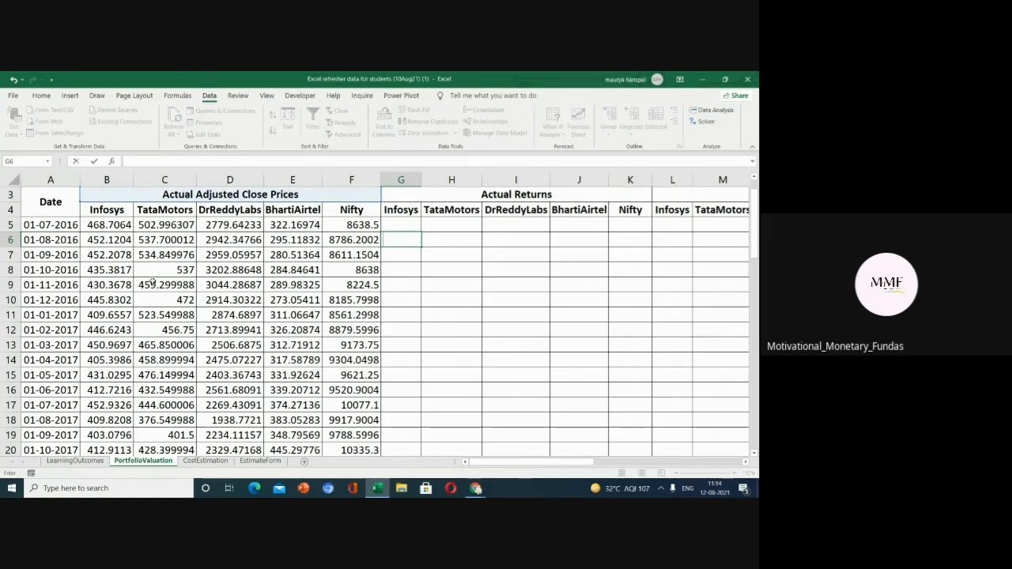
# Inspect the monthly dates in the first rows of the Date column.
pyautogui.click(46, 240)
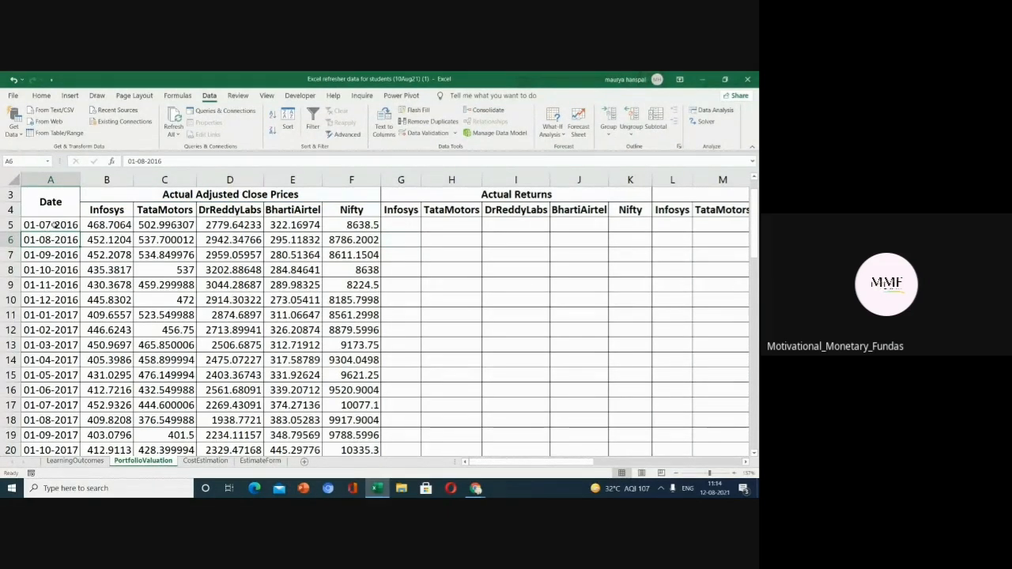
pyautogui.click(55, 225)
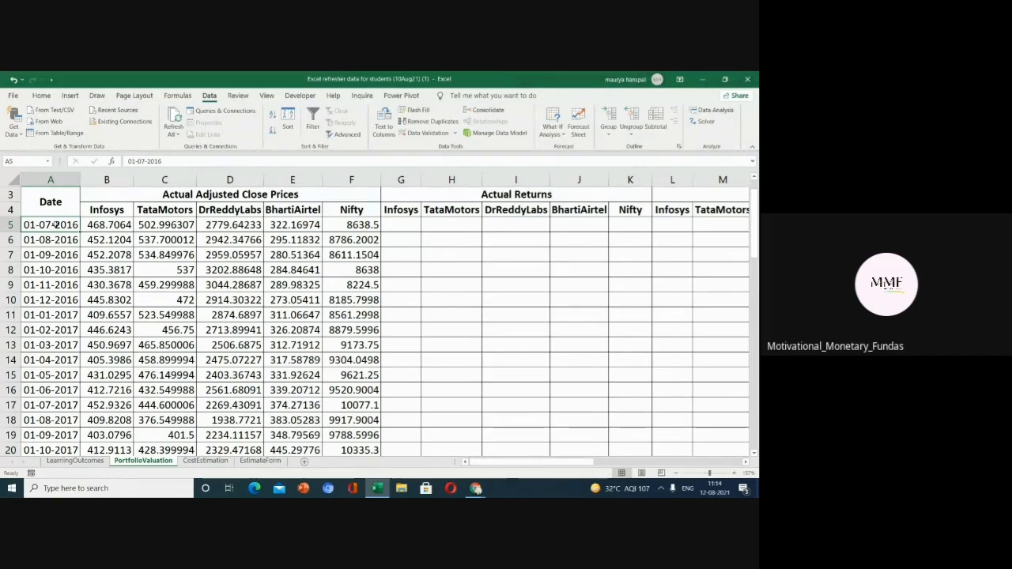
pyautogui.click(55, 257)
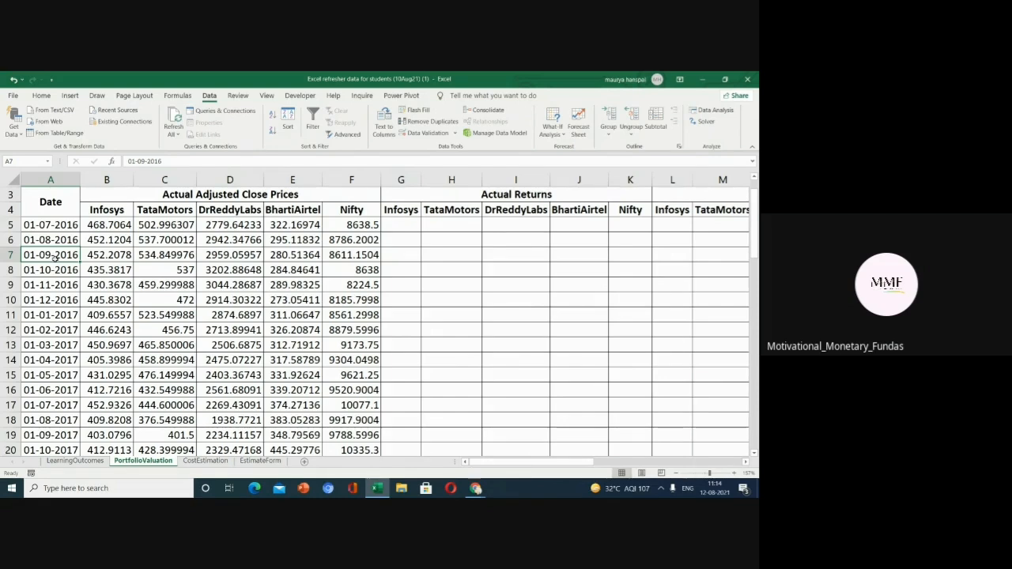
pyautogui.click(55, 270)
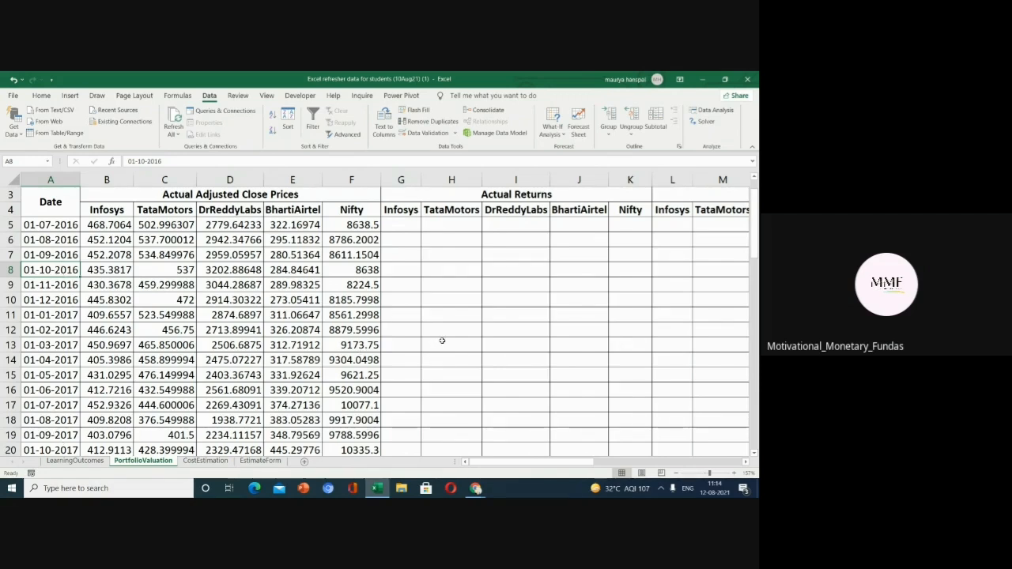
# Enter the Infosys return formula =(B6-B5)/B5 in cell G6.
pyautogui.click(397, 243)
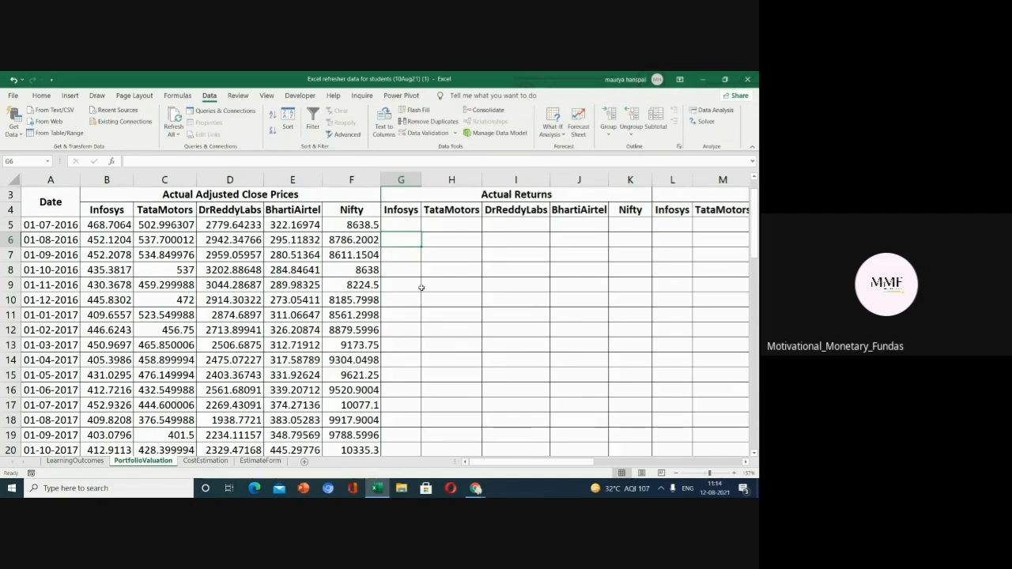
pyautogui.doubleClick(396, 241)
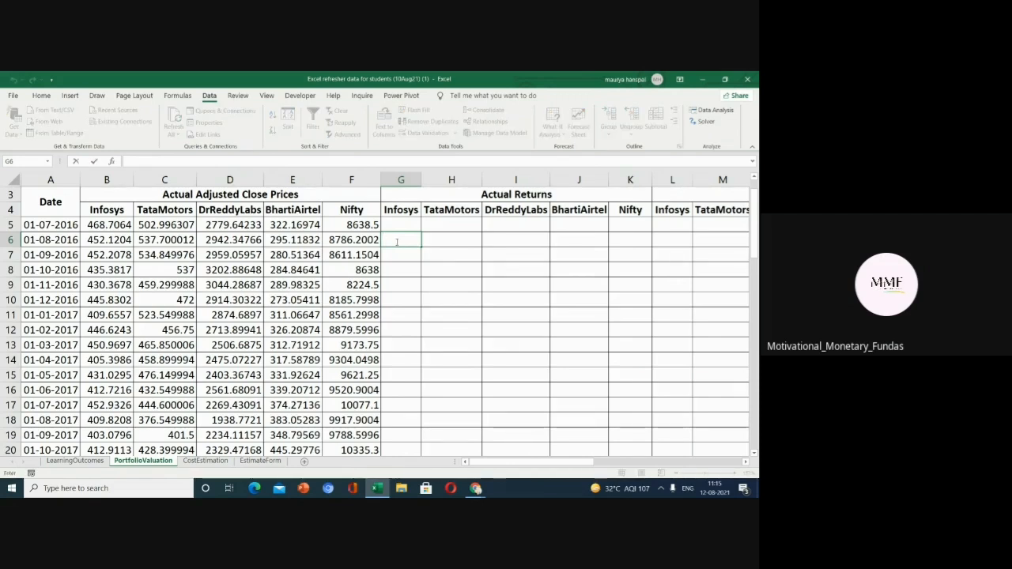
pyautogui.click(389, 223)
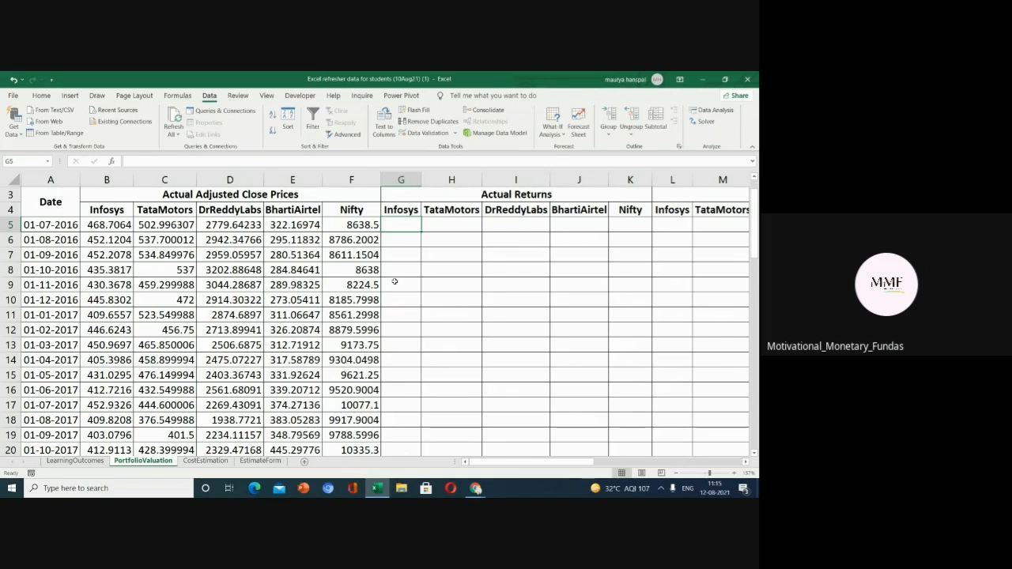
pyautogui.click(394, 240)
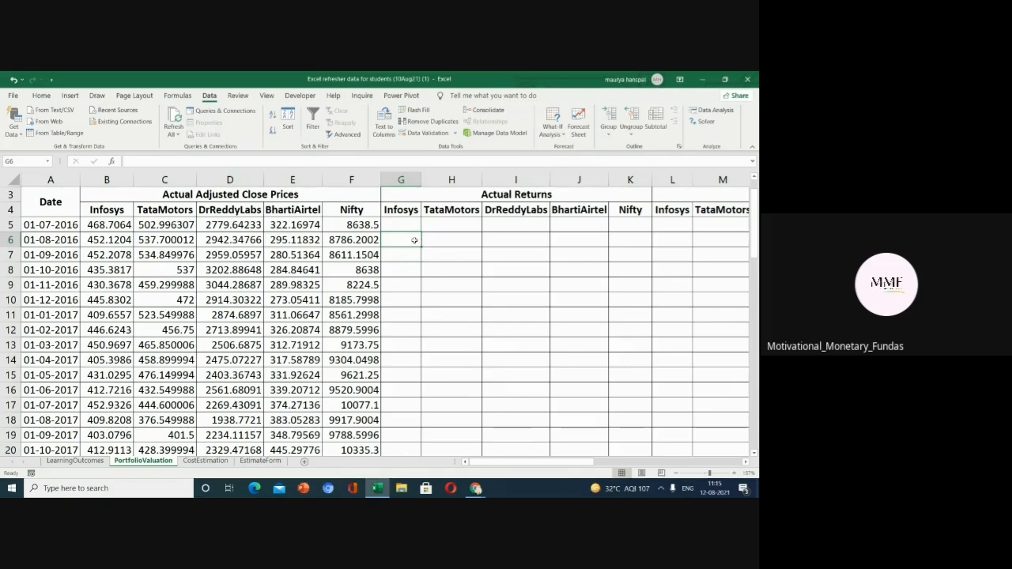
pyautogui.write('=')
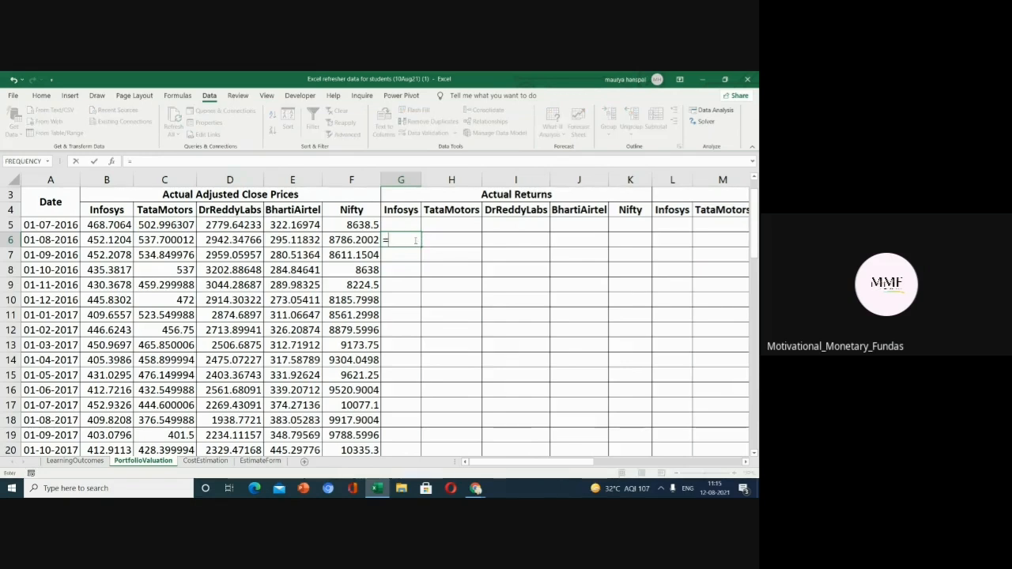
pyautogui.write('(')
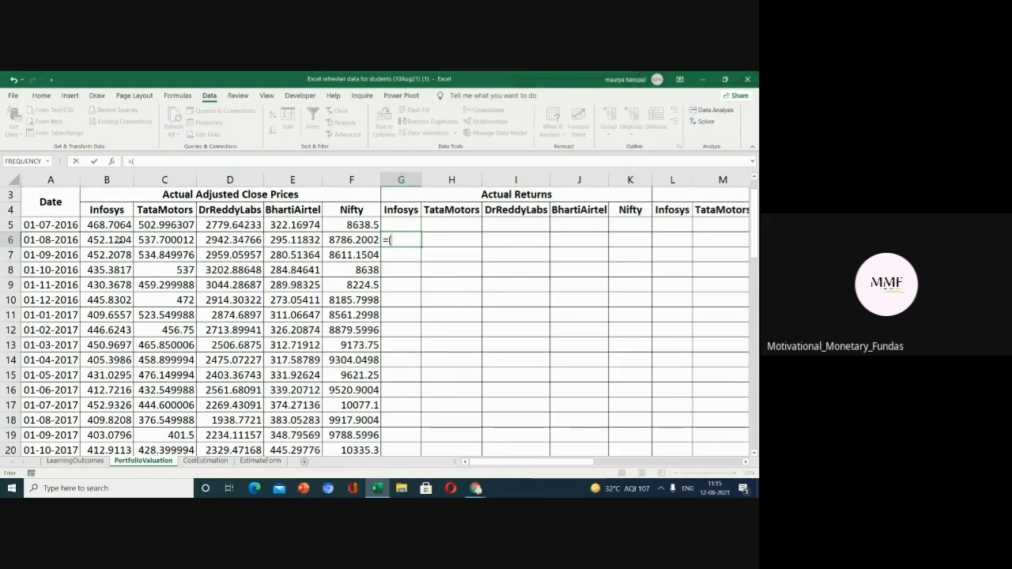
pyautogui.click(119, 240)
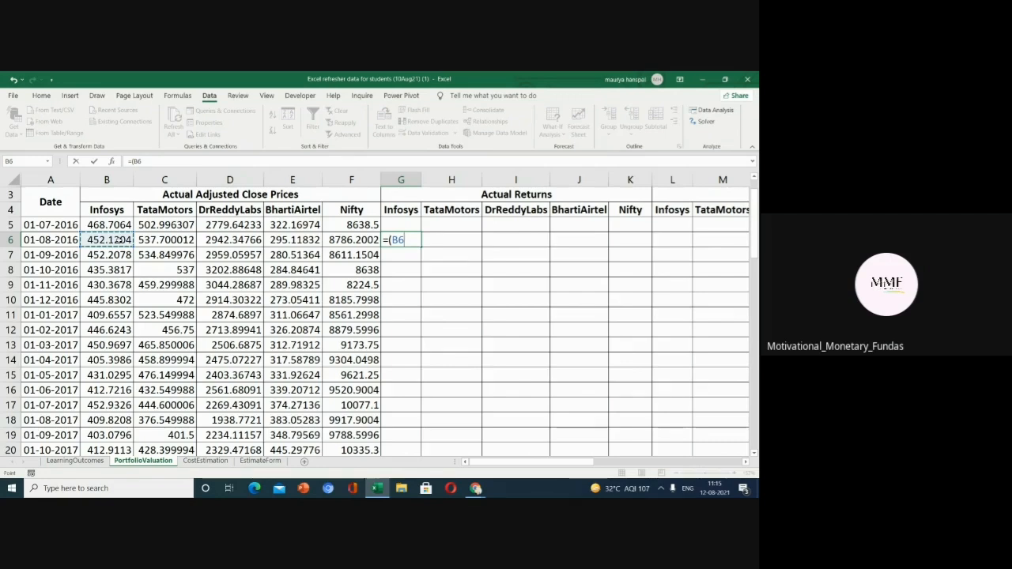
pyautogui.write('-')
pyautogui.click(102, 224)
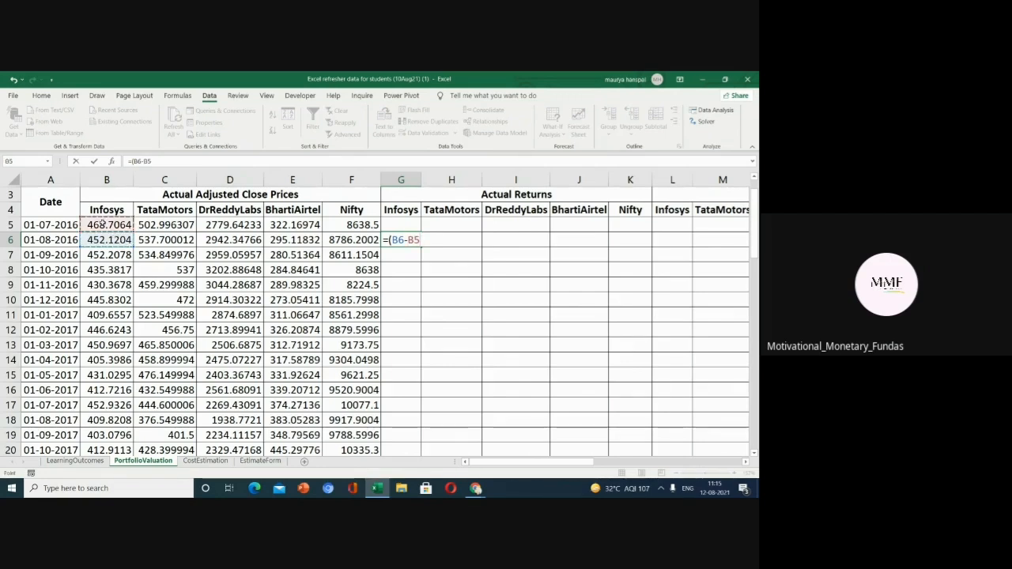
pyautogui.write(')/')
pyautogui.click(91, 225)
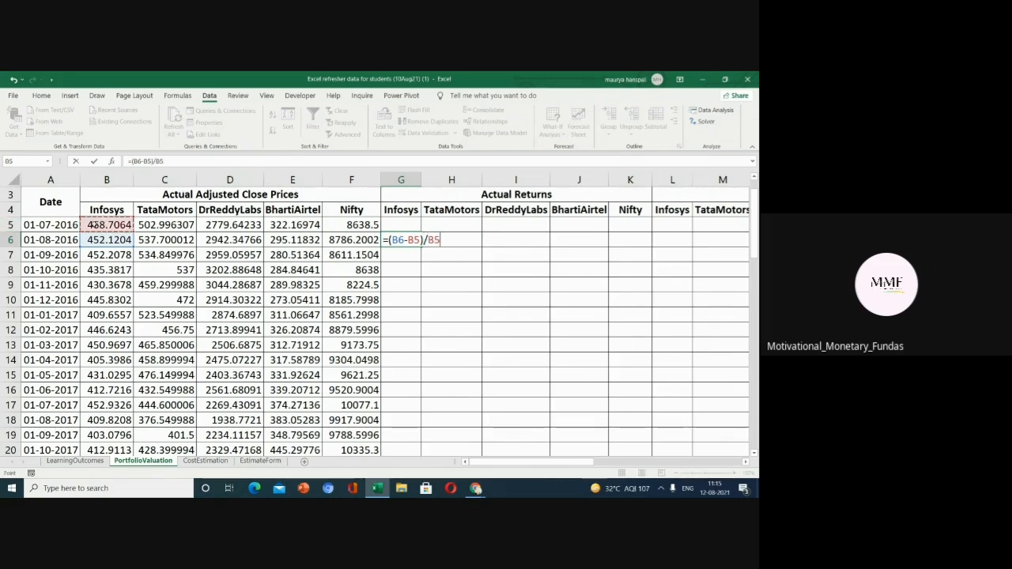
pyautogui.press('Return')
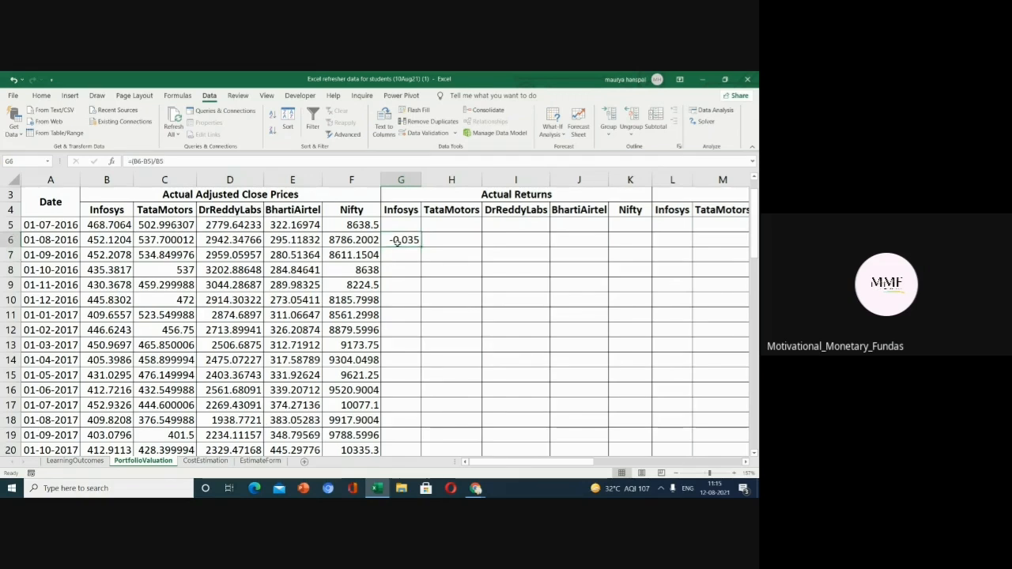
# Fill the Infosys return formula down column G and across row 6 to the Nifty column.
pyautogui.doubleClick(398, 239)
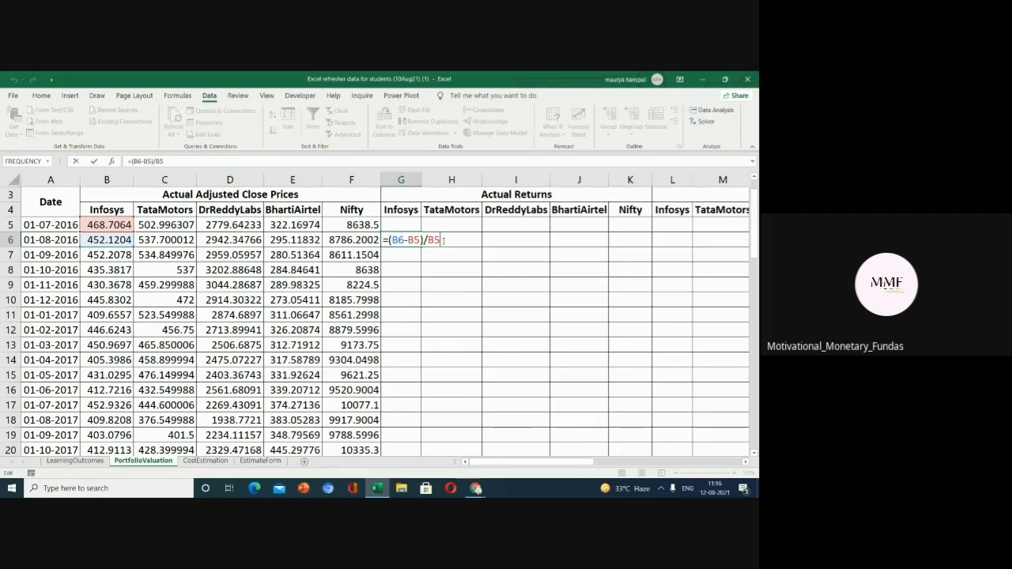
pyautogui.press('Return')
pyautogui.click(412, 239)
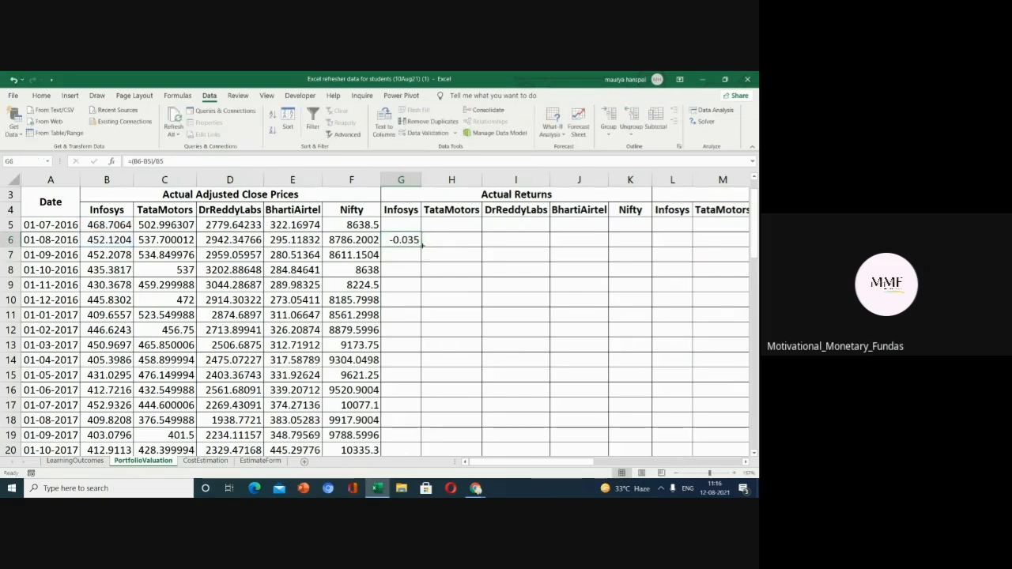
pyautogui.doubleClick(422, 245)
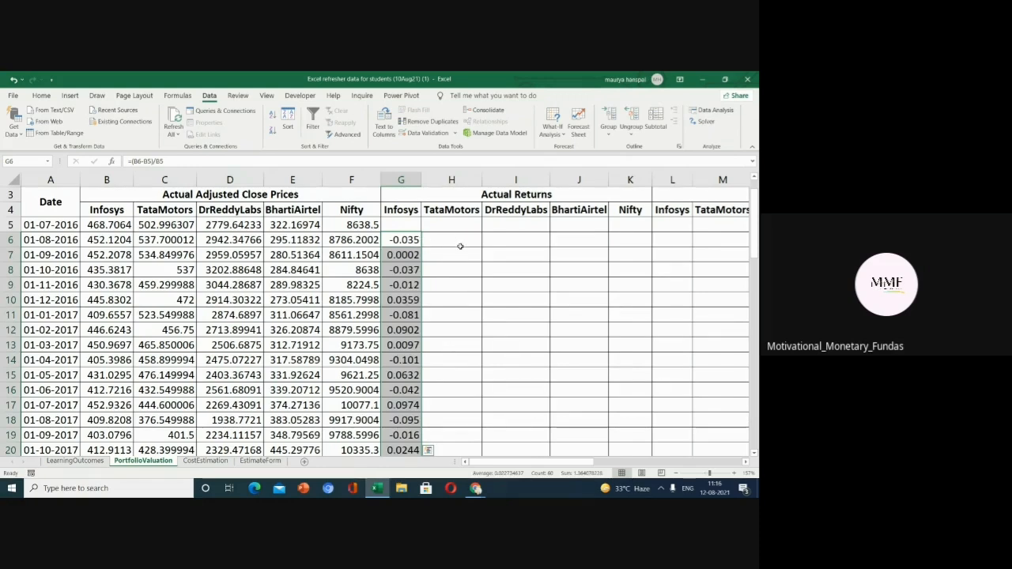
pyautogui.click(420, 245)
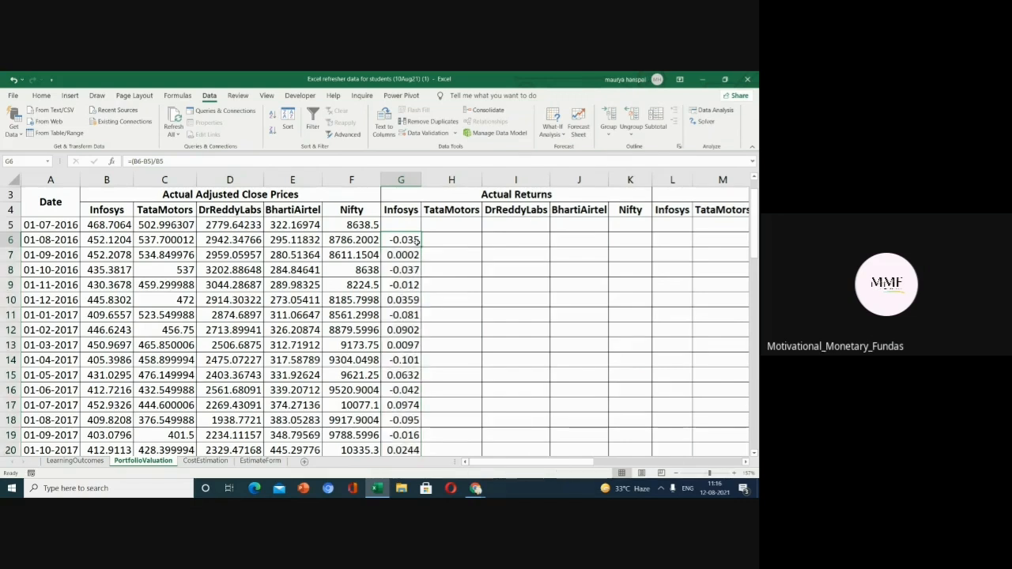
pyautogui.moveTo(422, 246); pyautogui.dragTo(649, 237)
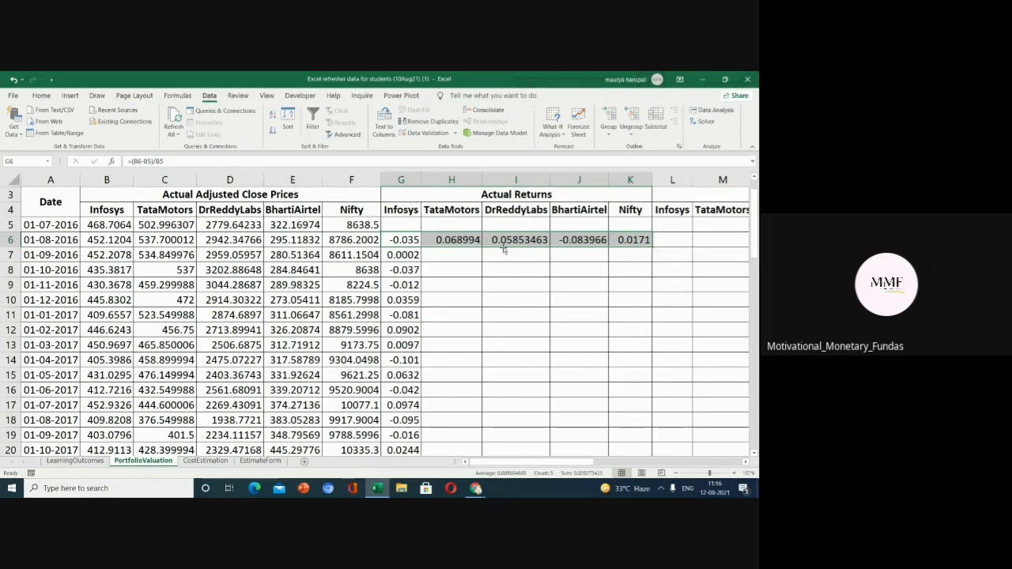
# Fill the return formulas down the TataMotors, DrReddyLabs, BhartiAirtel and Nifty return columns.
pyautogui.click(452, 240)
pyautogui.doubleClick(481, 246)
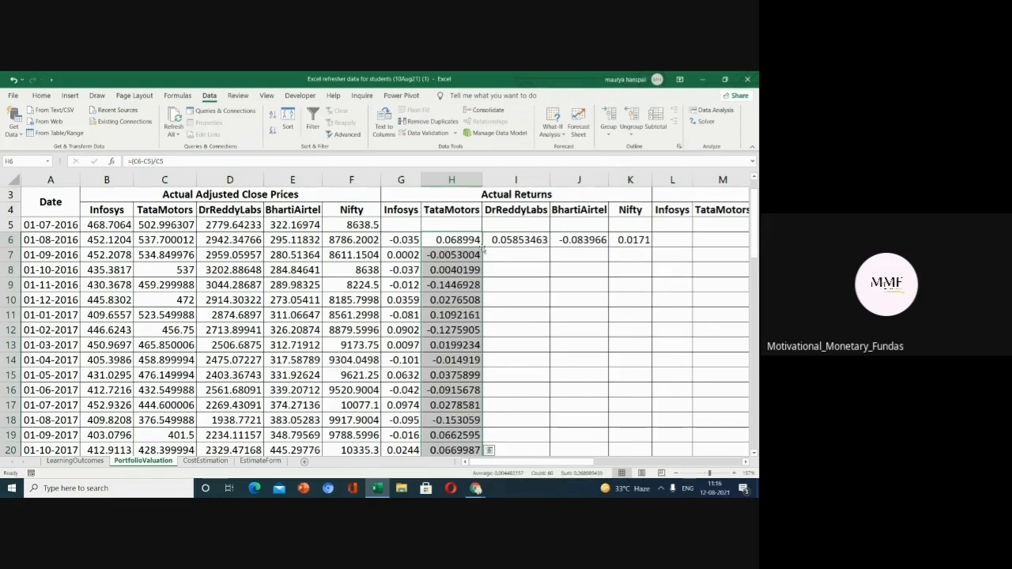
pyautogui.click(542, 244)
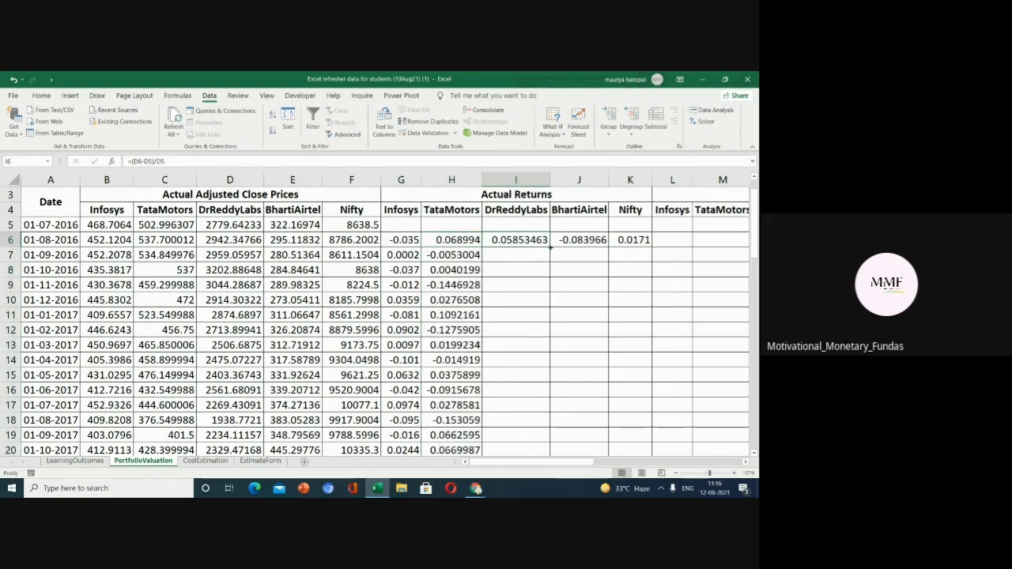
pyautogui.doubleClick(550, 247)
pyautogui.click(580, 239)
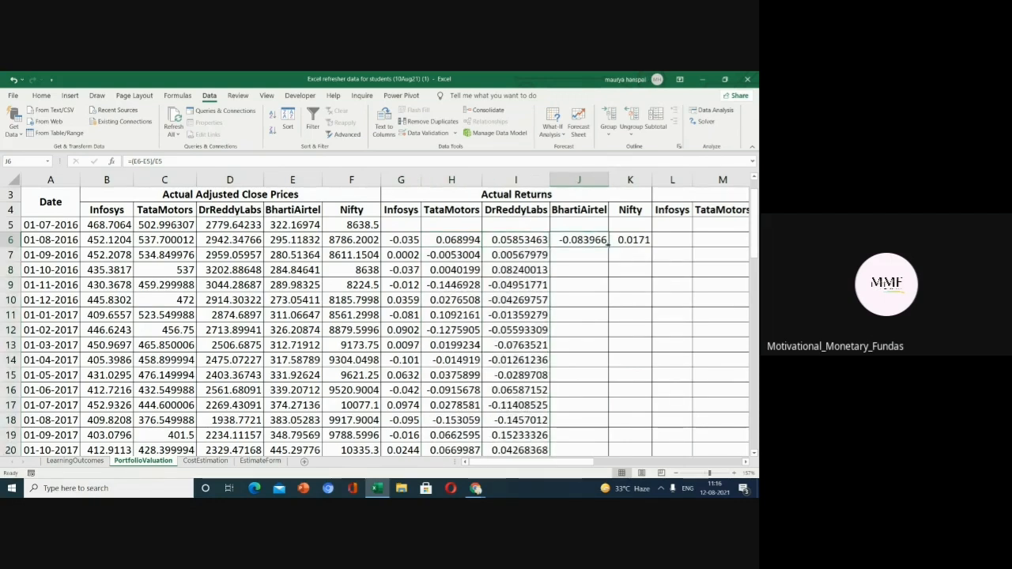
pyautogui.doubleClick(608, 247)
pyautogui.click(623, 243)
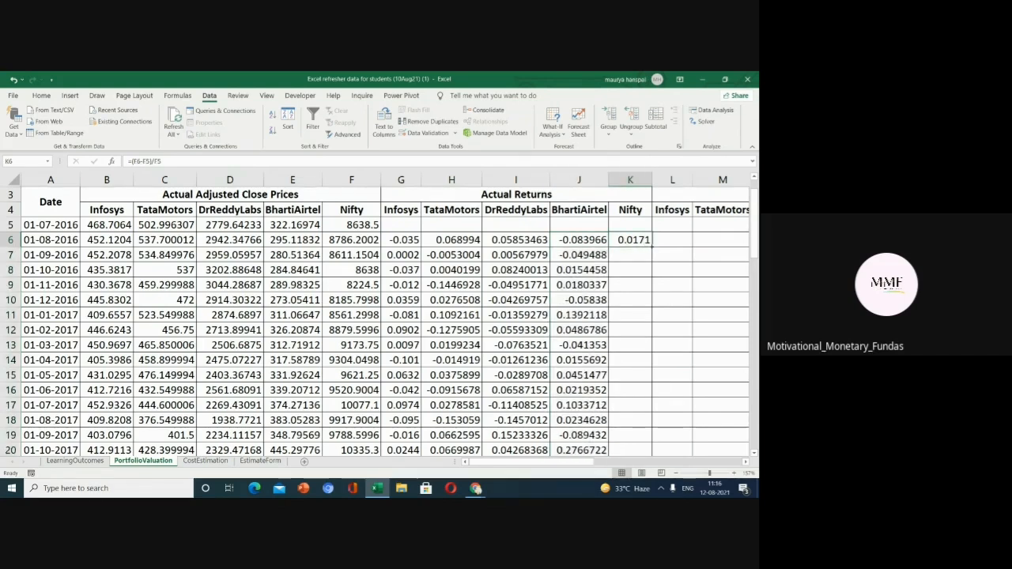
pyautogui.moveTo(650, 246)
pyautogui.mouseDown()
pyautogui.moveTo(654, 305)
pyautogui.moveTo(650, 248)
pyautogui.mouseUp()
pyautogui.doubleClick(651, 248)
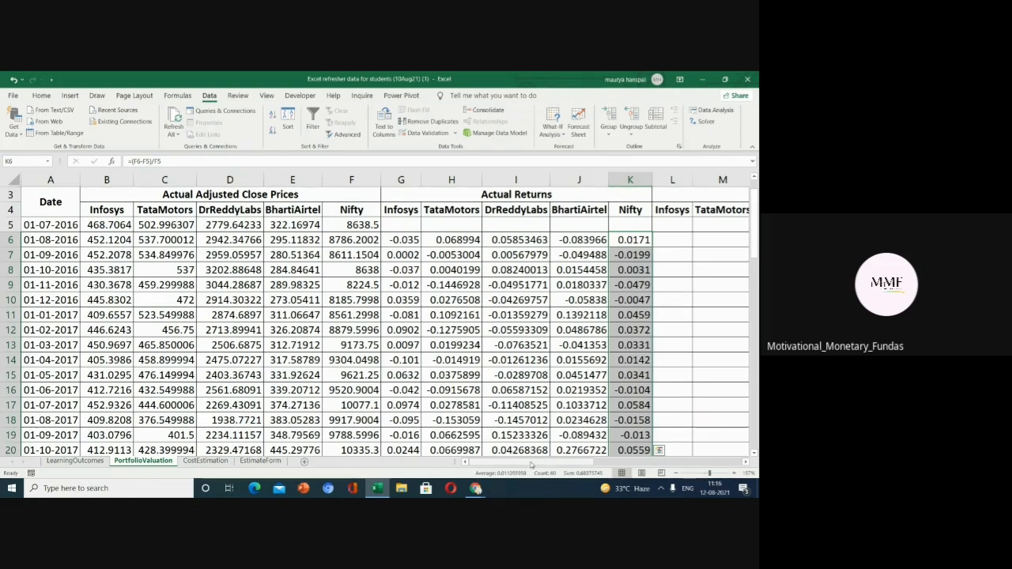
# Check the copied return formulas in cells G7 and H6.
pyautogui.moveTo(527, 463); pyautogui.dragTo(528, 472)
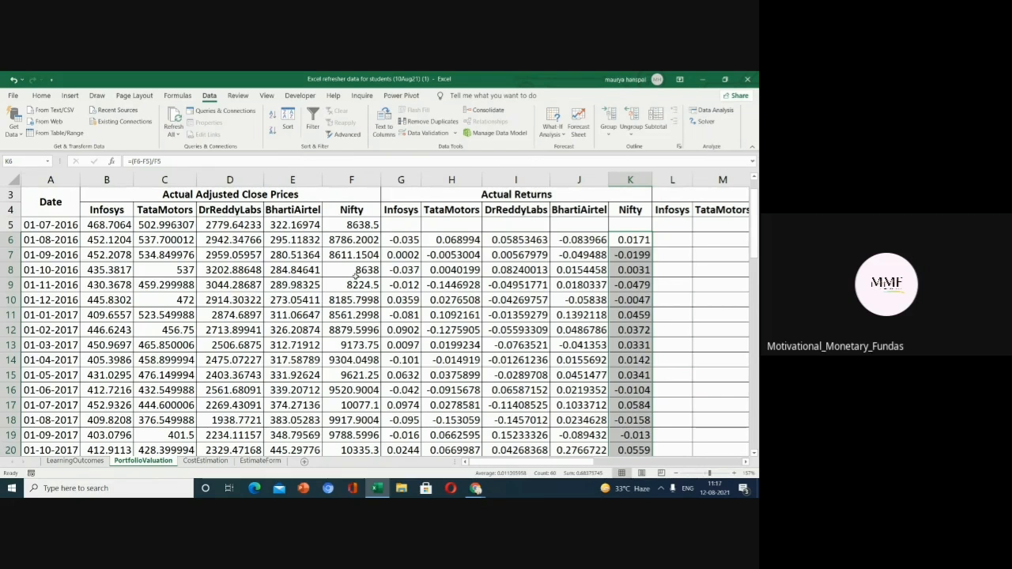
pyautogui.click(404, 254)
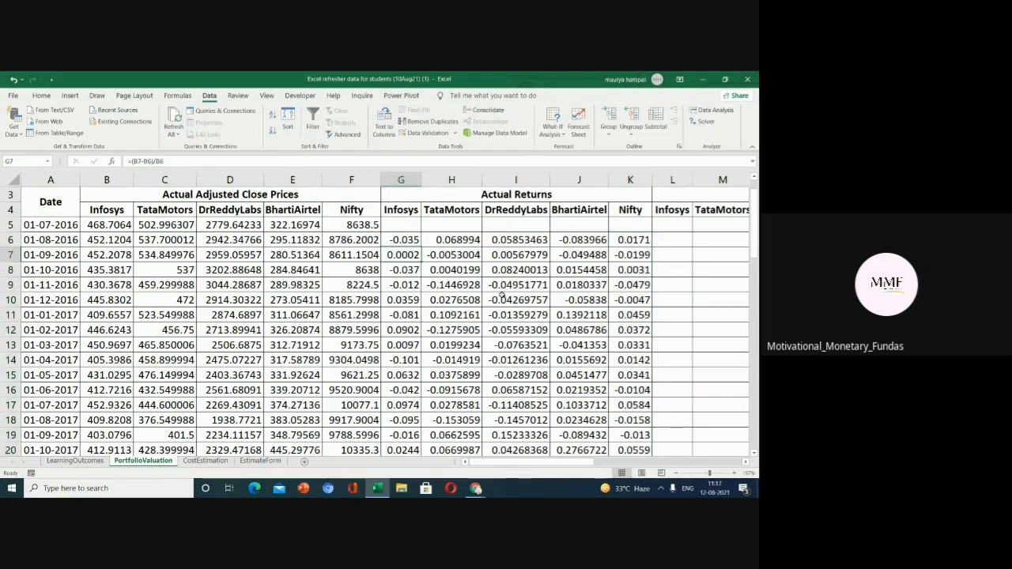
pyautogui.doubleClick(452, 239)
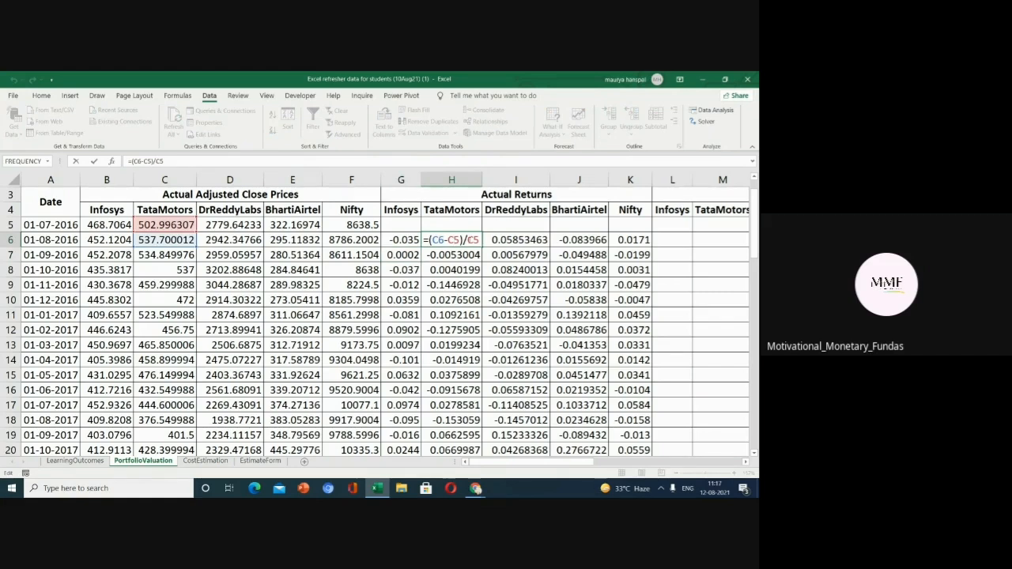
pyautogui.press('Return')
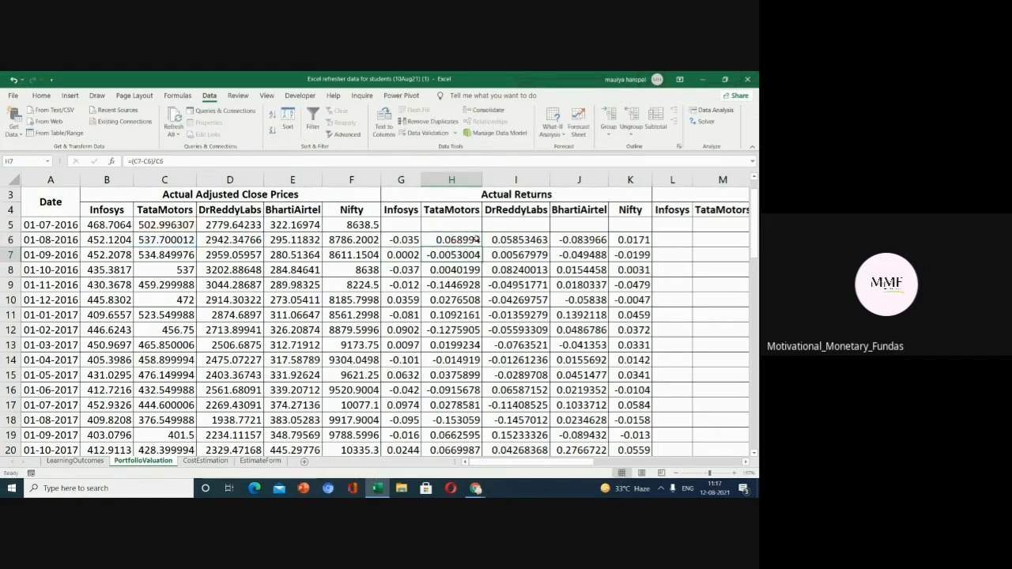
# Enter the Infosys expected return formula =LN(1+G6) in cell L6.
pyautogui.moveTo(590, 462); pyautogui.dragTo(631, 464)
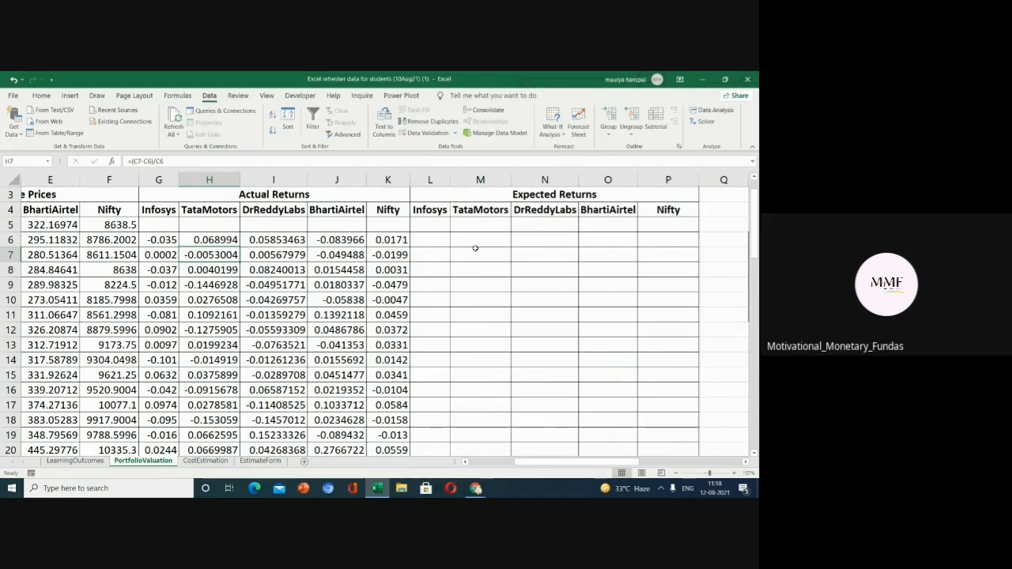
pyautogui.click(435, 239)
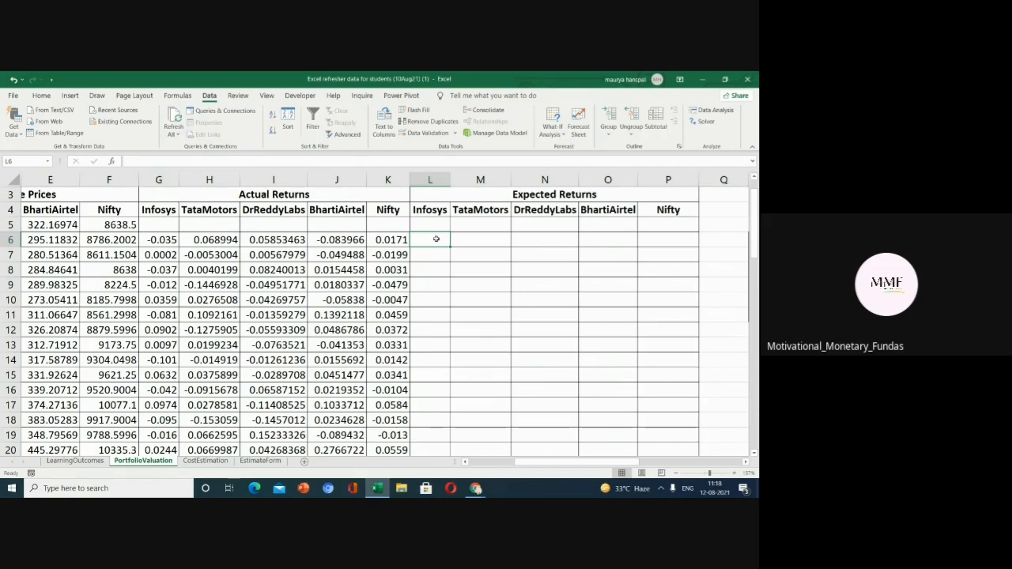
pyautogui.write('=l')
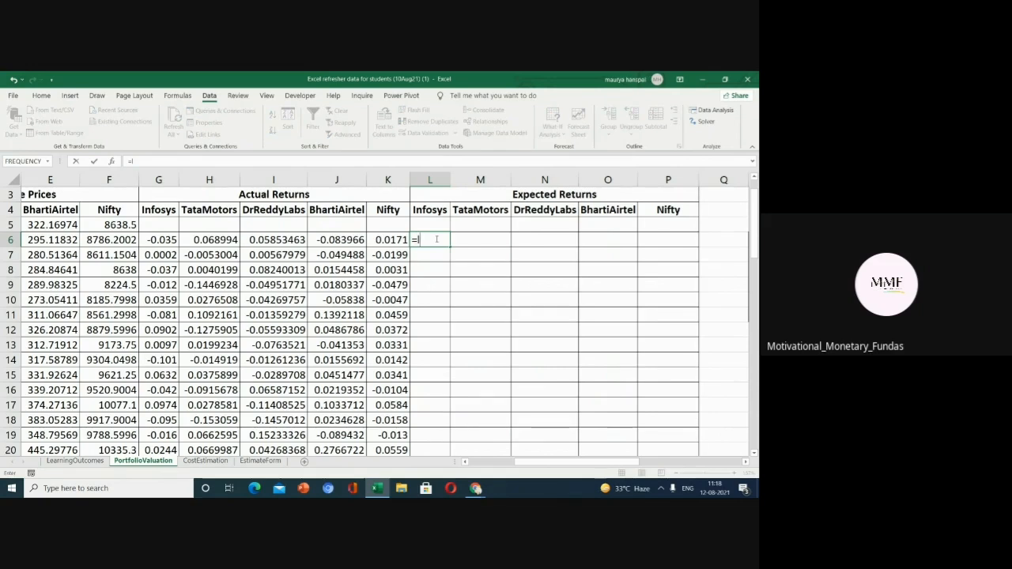
pyautogui.write('n(1')
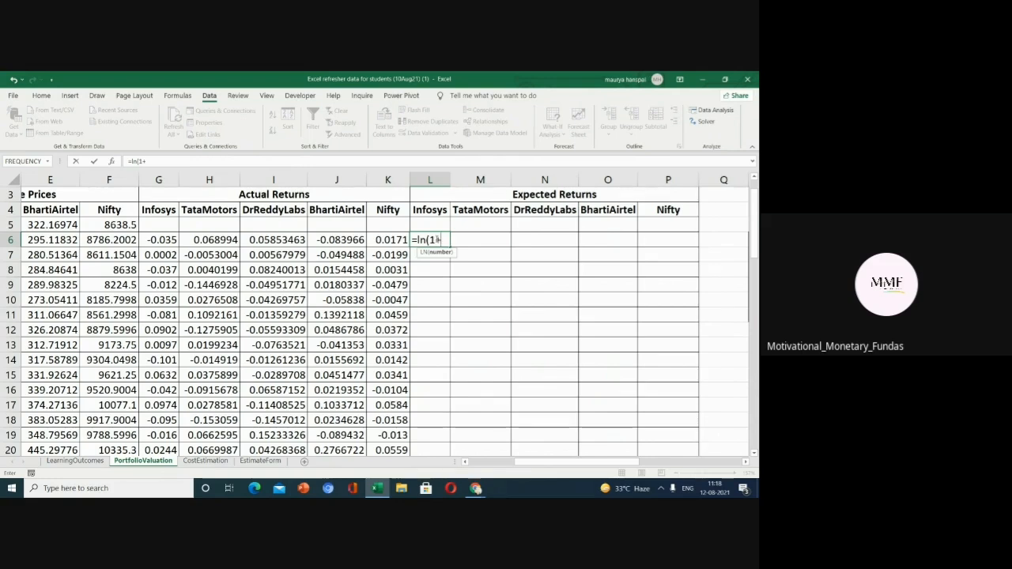
pyautogui.write('+')
pyautogui.click(160, 240)
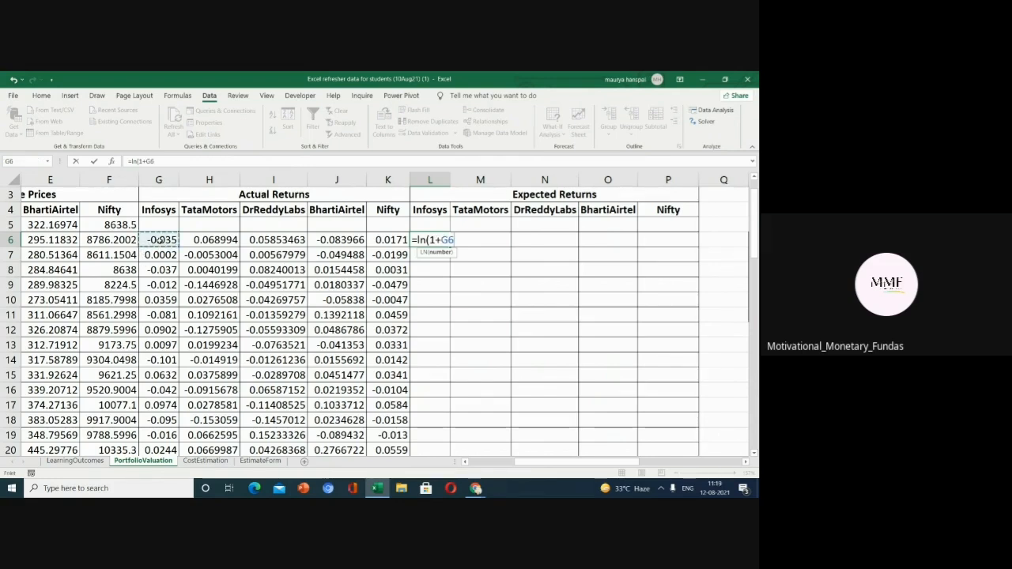
pyautogui.write(')')
pyautogui.press('Return')
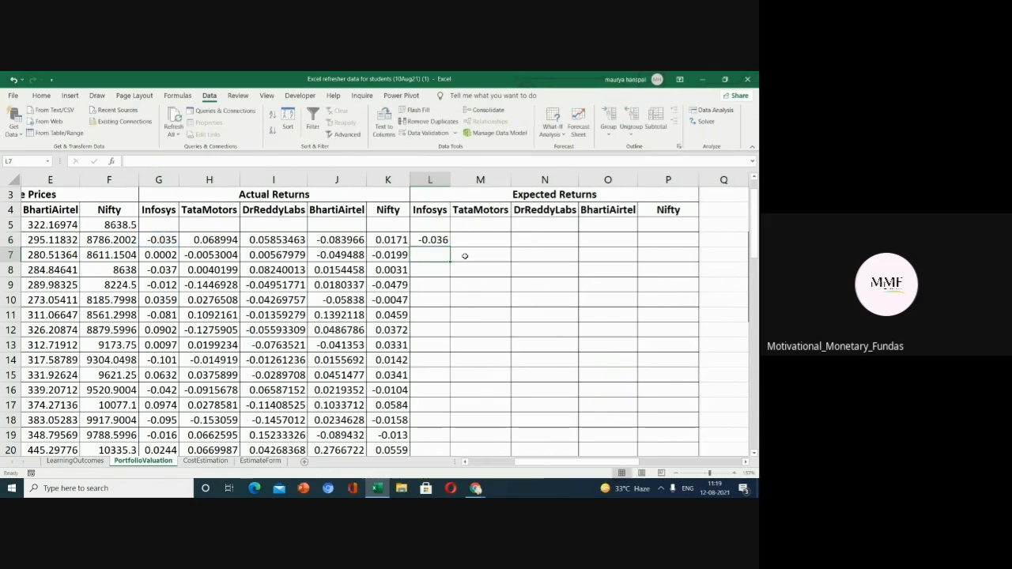
# Fill the log return formula down the Infosys expected-returns column and across row 6 to the Nifty column.
pyautogui.click(445, 240)
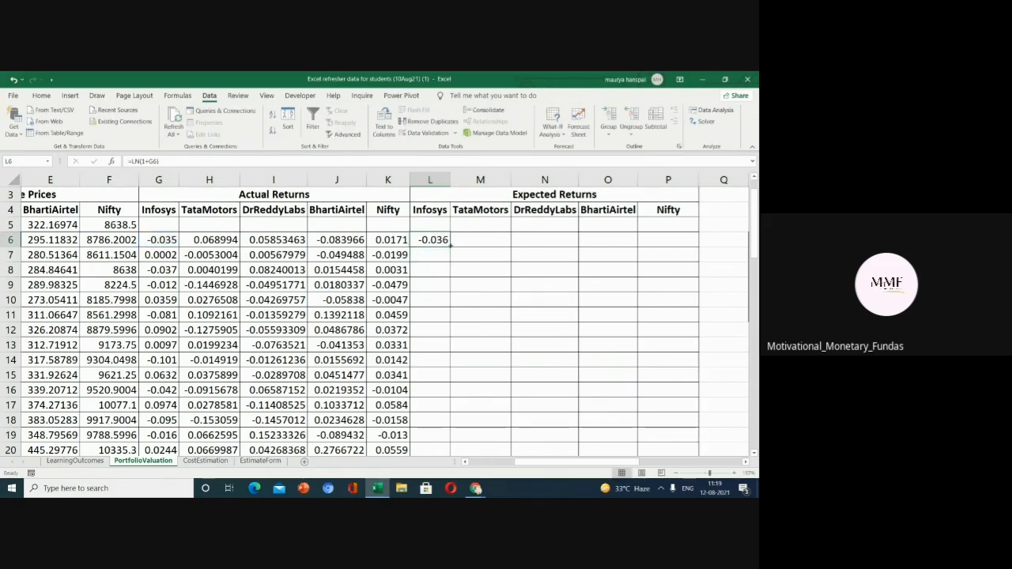
pyautogui.doubleClick(450, 247)
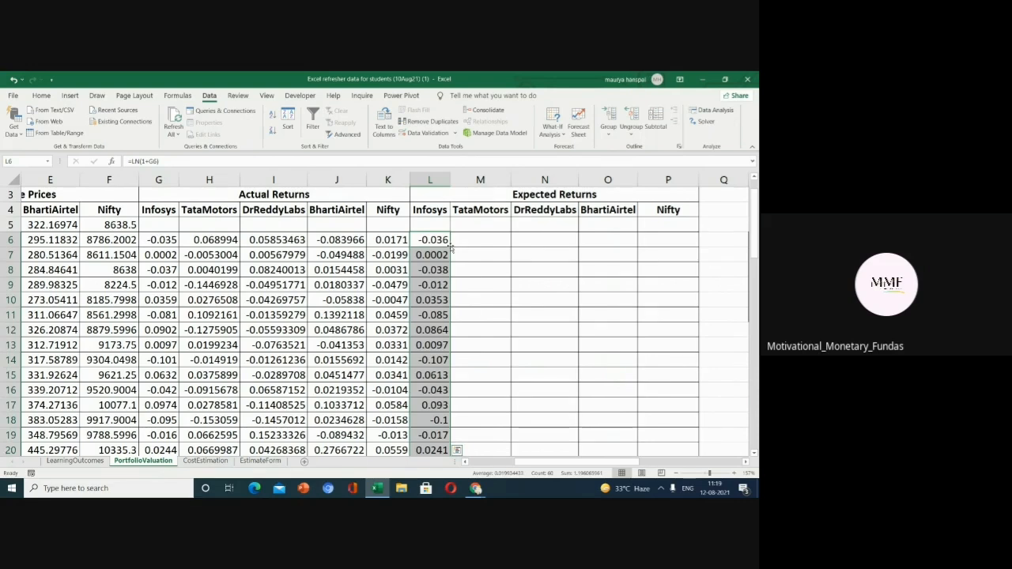
pyautogui.click(447, 246)
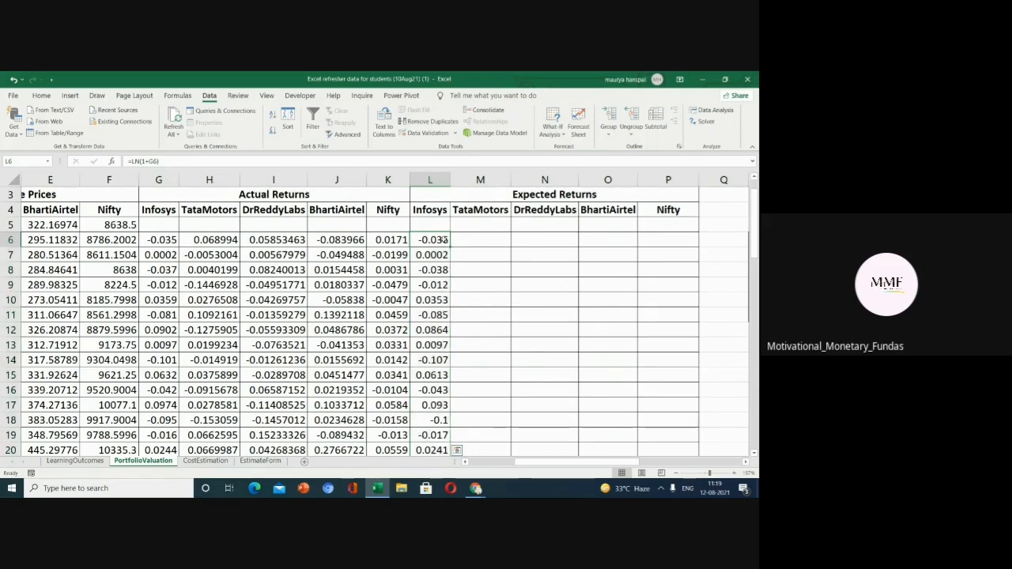
pyautogui.moveTo(449, 246); pyautogui.dragTo(672, 241)
# Fill the log return formulas down the TataMotors, DrReddyLabs, BhartiAirtel and Nifty expected-returns columns.
pyautogui.click(494, 245)
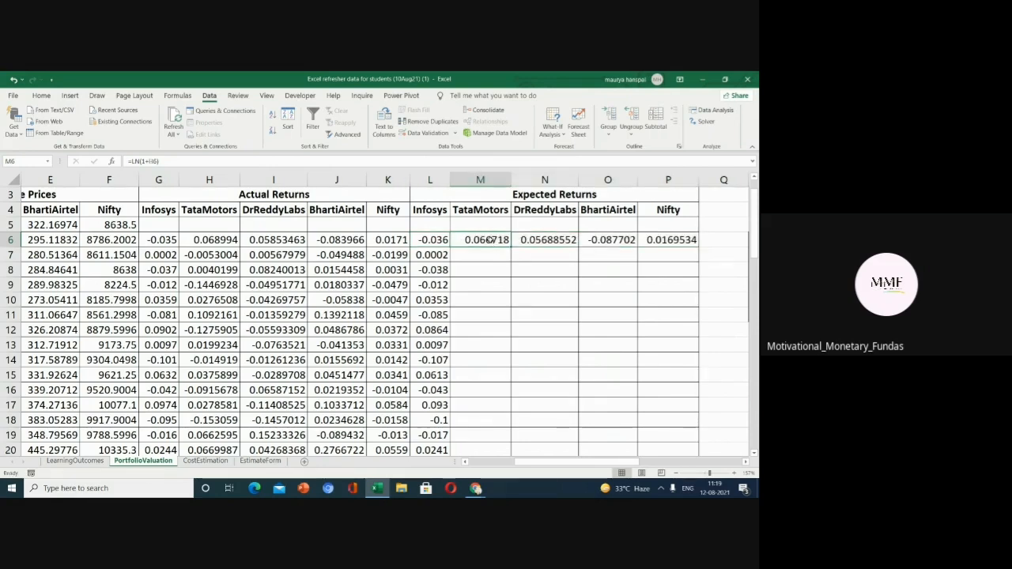
pyautogui.doubleClick(510, 246)
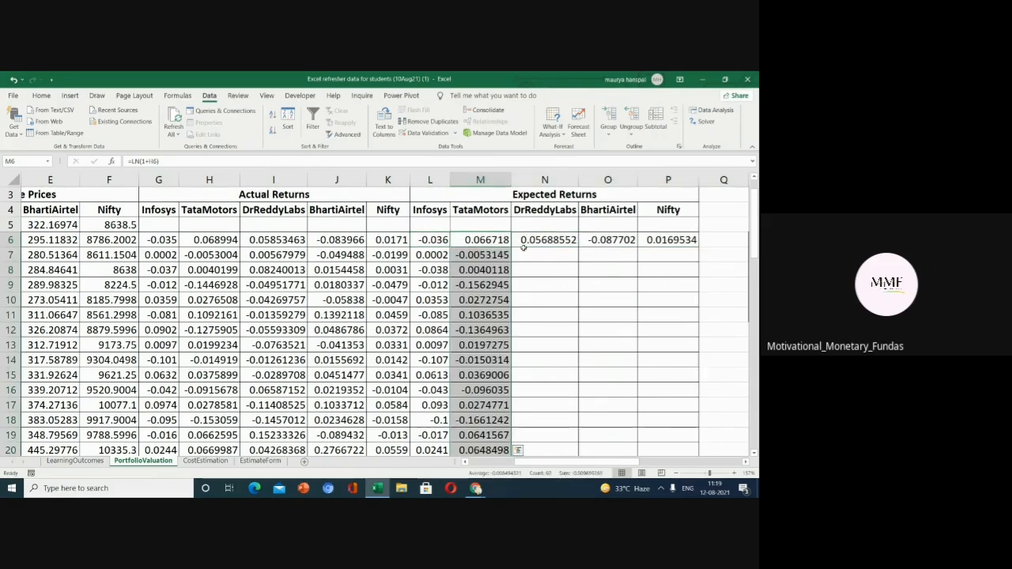
pyautogui.click(557, 239)
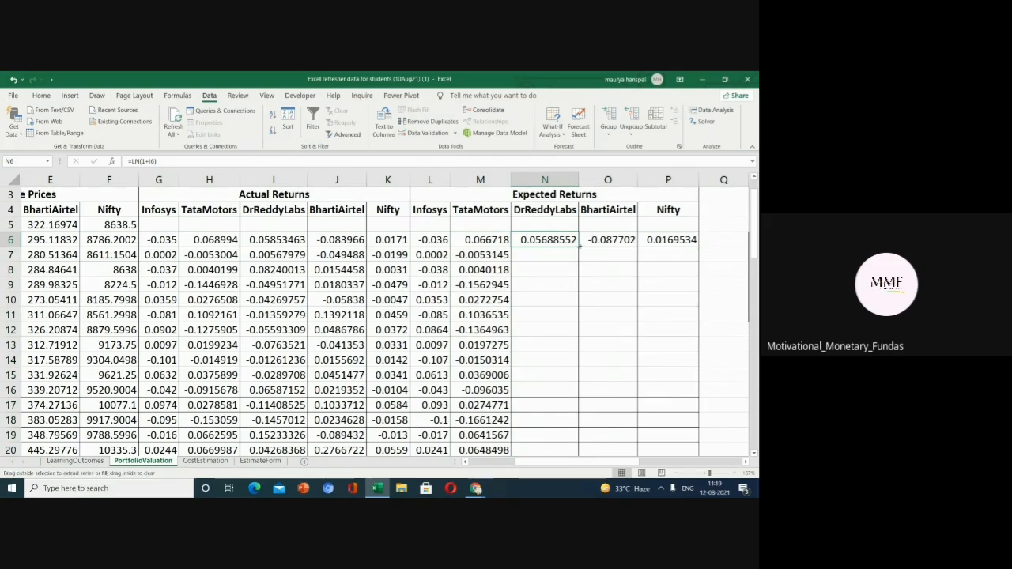
pyautogui.doubleClick(579, 246)
pyautogui.click(599, 239)
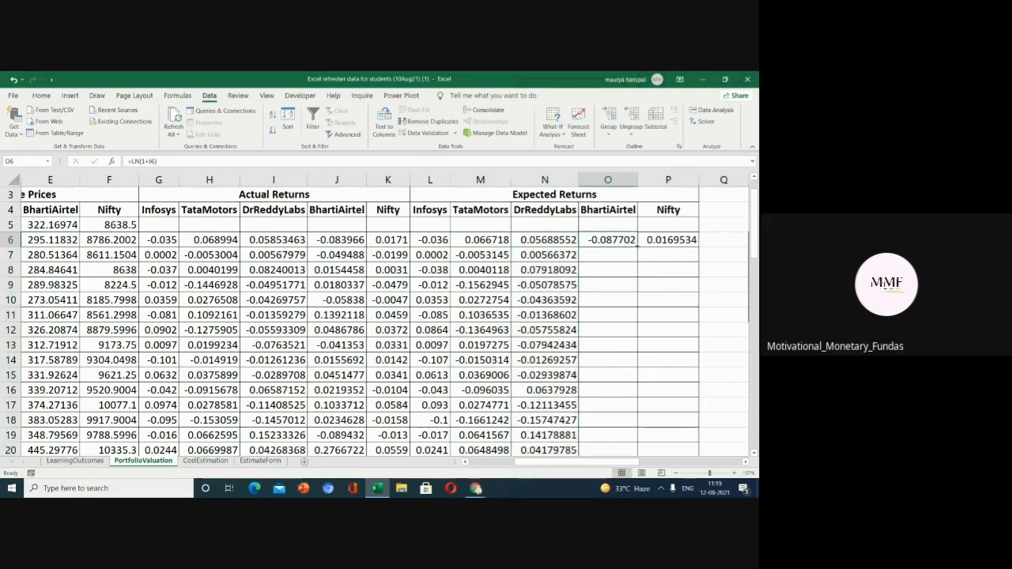
pyautogui.doubleClick(637, 247)
pyautogui.click(668, 239)
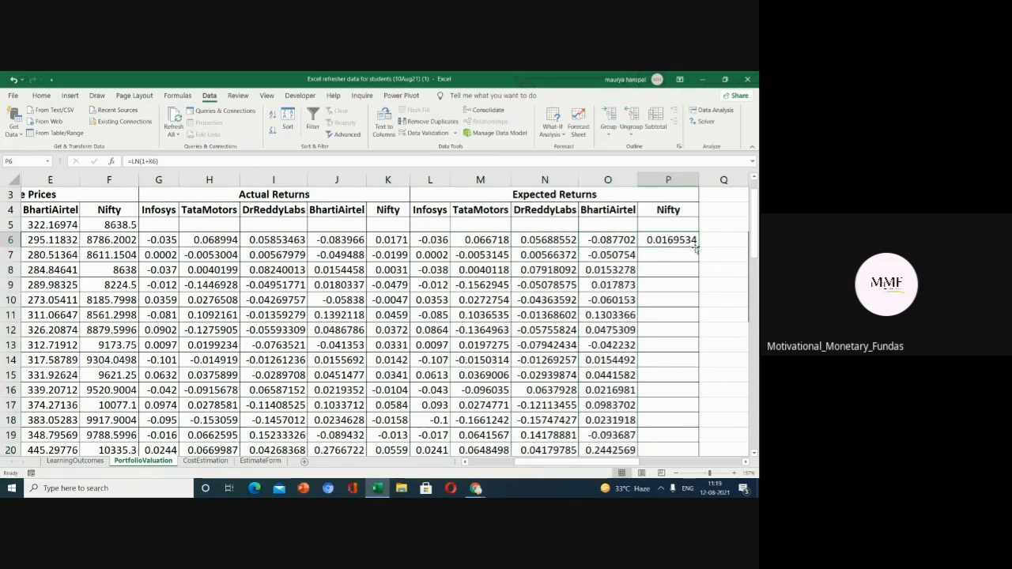
pyautogui.doubleClick(699, 246)
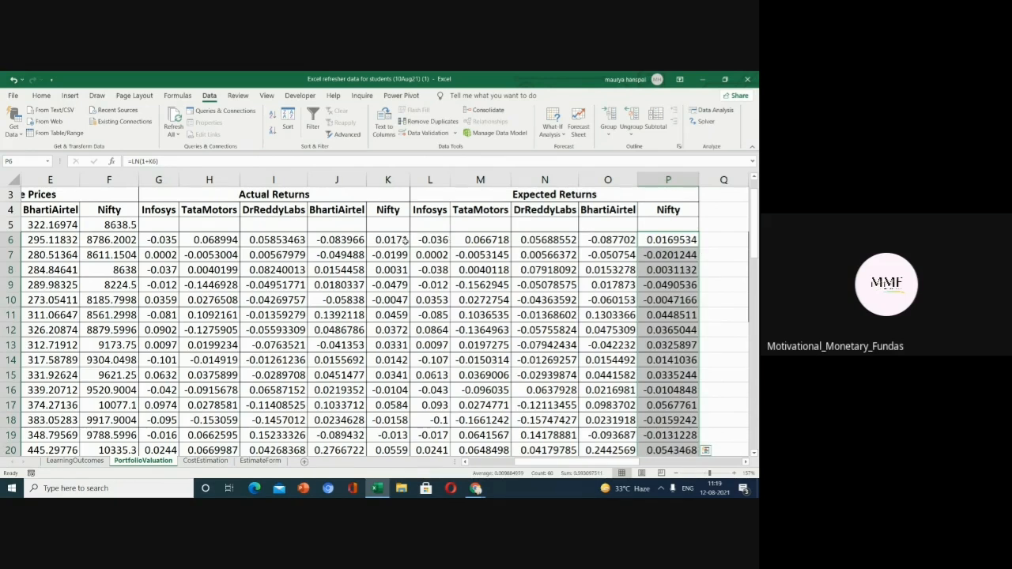
# Check the log return formula in cell L6.
pyautogui.click(433, 239)
pyautogui.doubleClick(433, 240)
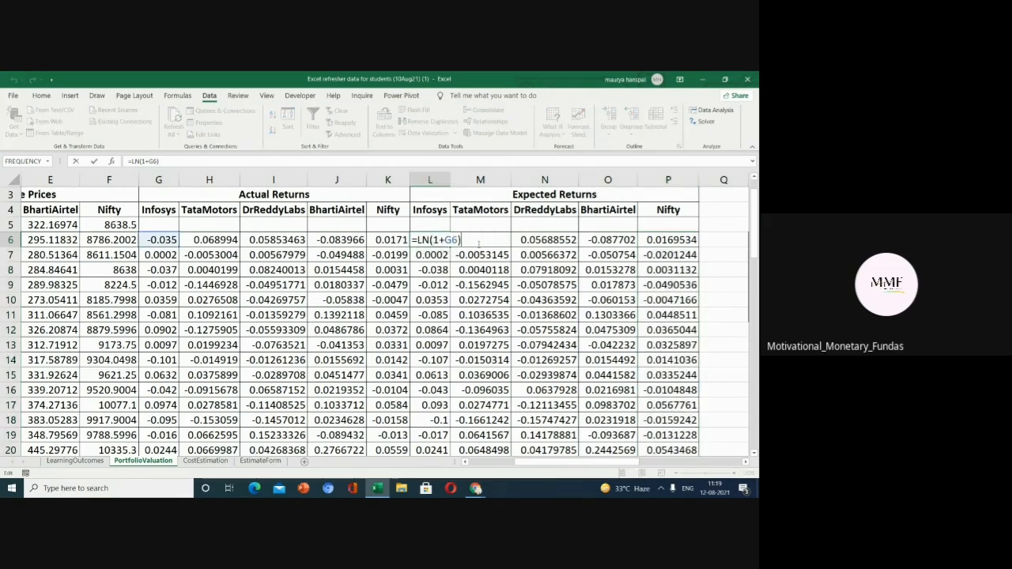
pyautogui.press('Return')
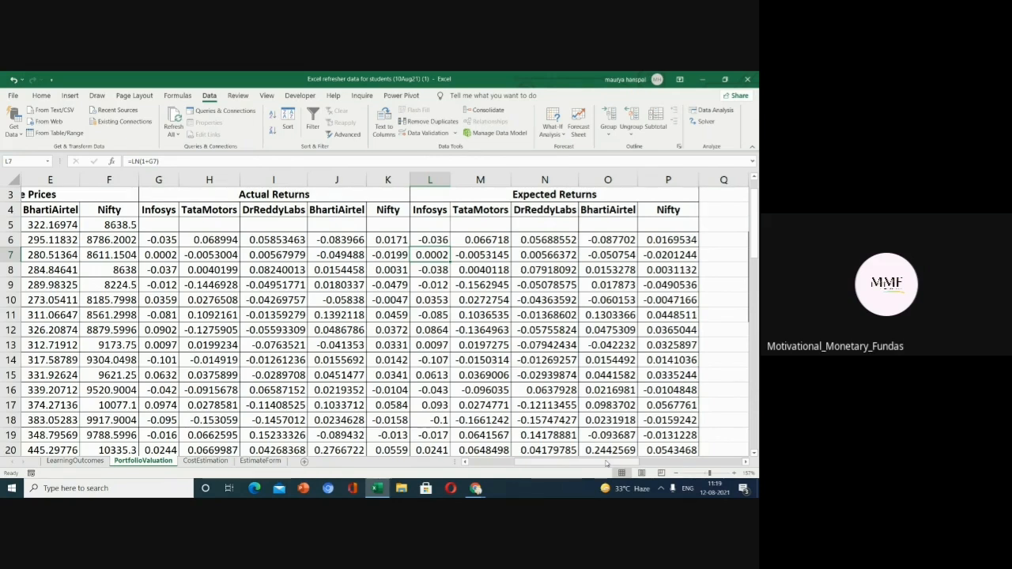
# Calculate the Infosys monthly mean in S6 as =AVERAGE(L6:L65) over the Infosys expected-returns column.
pyautogui.moveTo(598, 462); pyautogui.dragTo(695, 455)
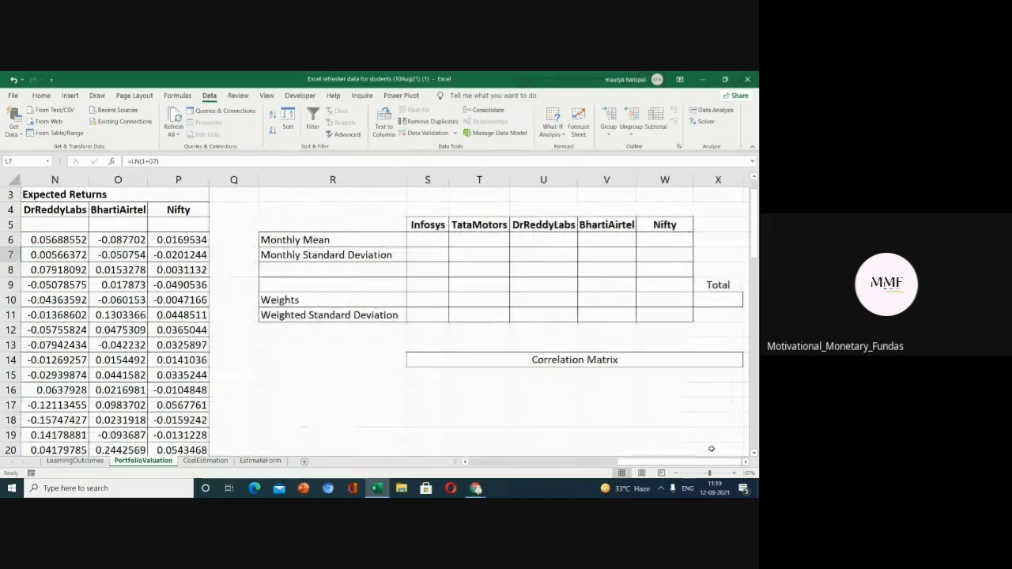
pyautogui.click(427, 241)
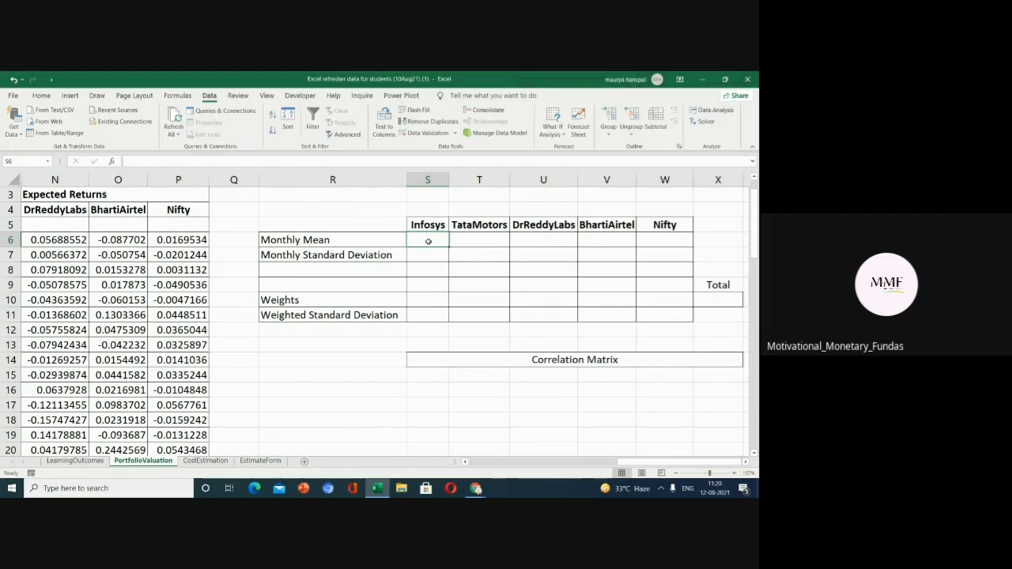
pyautogui.write('=ave')
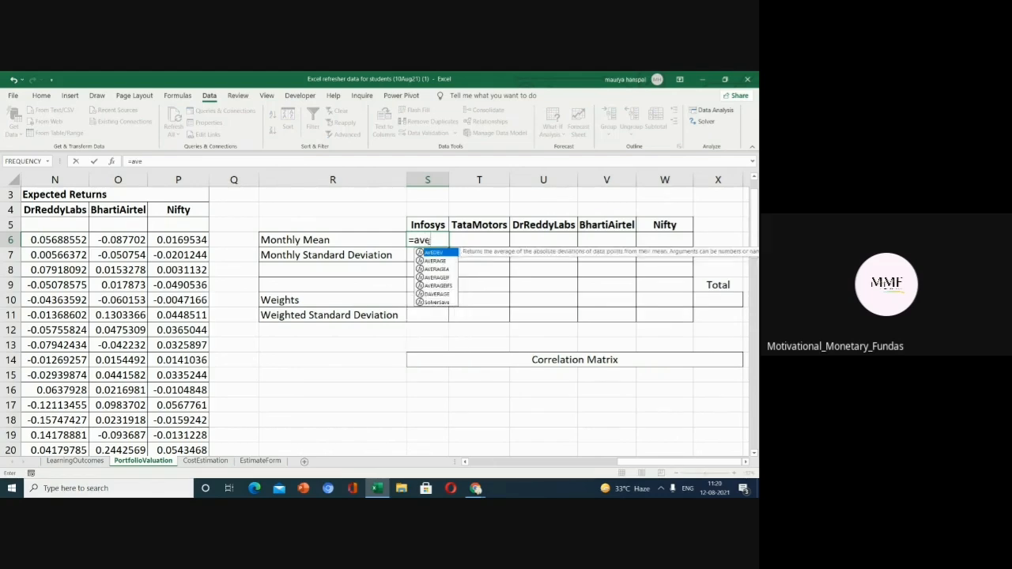
pyautogui.write('rage(')
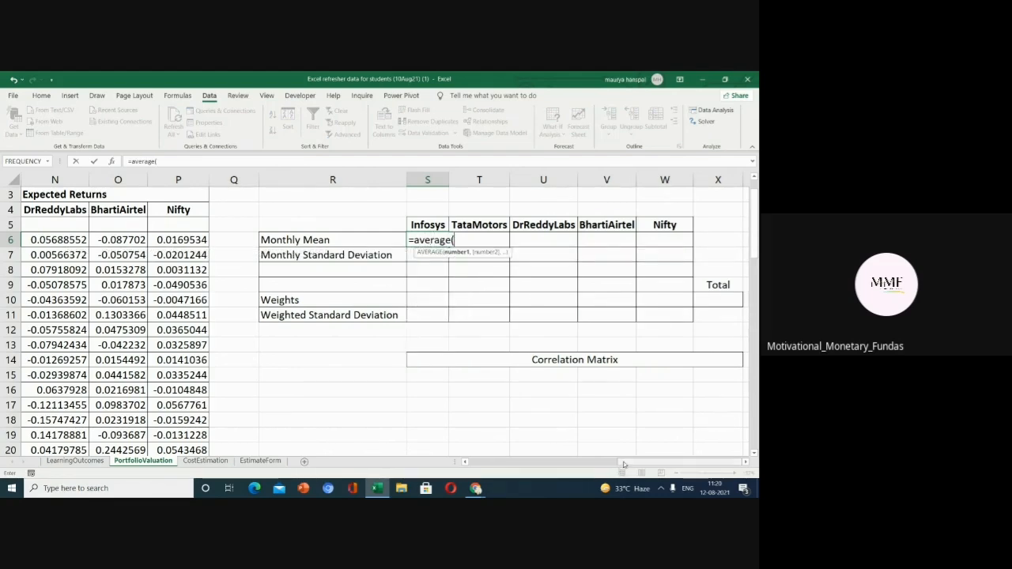
pyautogui.click(570, 465)
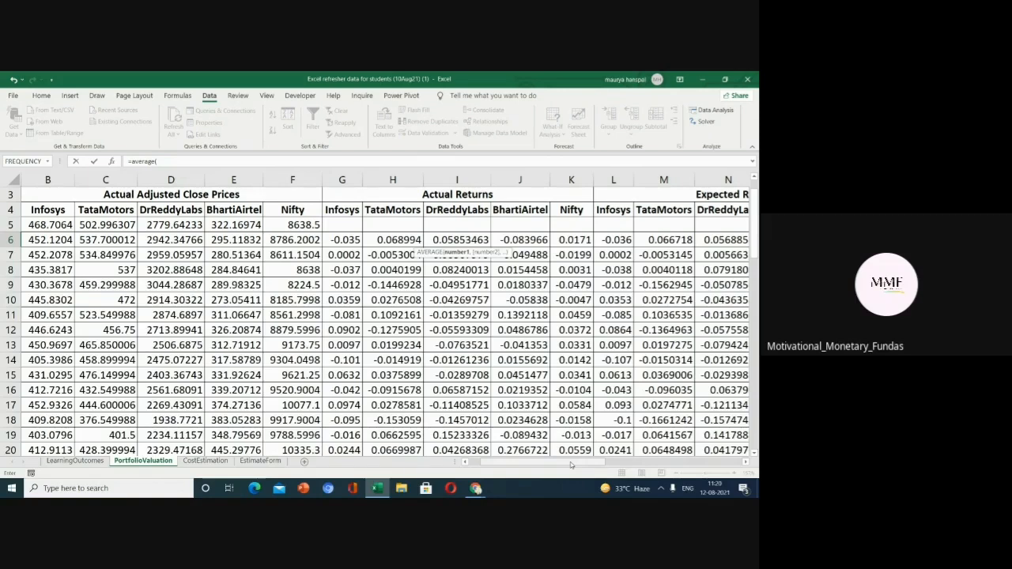
pyautogui.moveTo(571, 465); pyautogui.dragTo(624, 467)
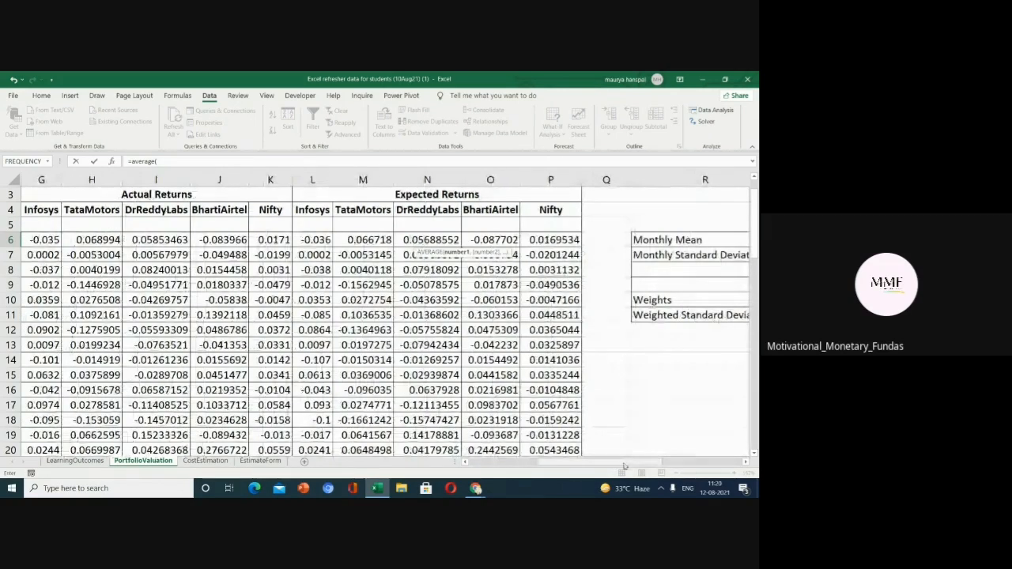
pyautogui.moveTo(624, 467); pyautogui.dragTo(651, 461)
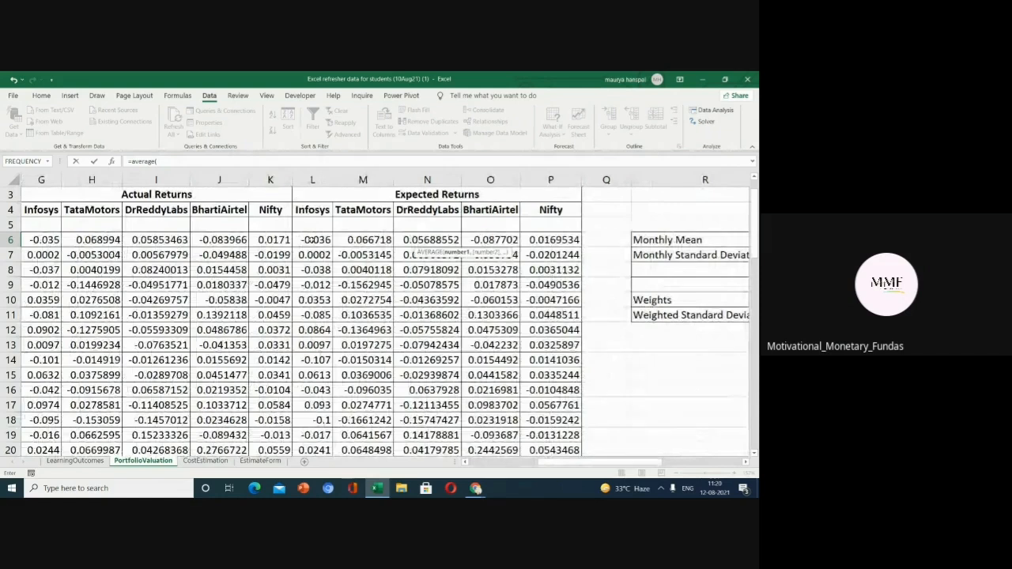
pyautogui.click(310, 239)
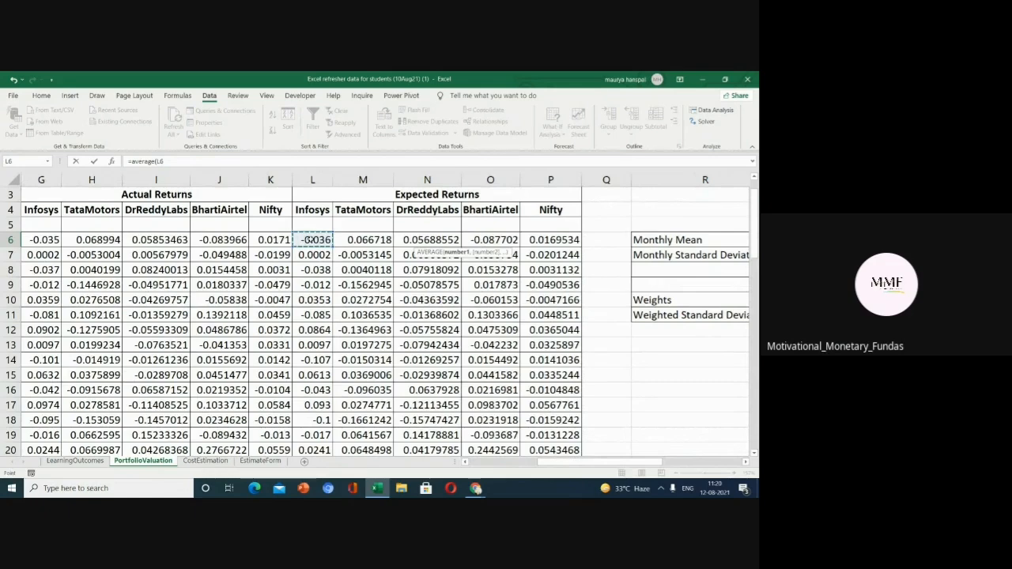
pyautogui.hotkey('ctrl', 'shift', 'Down')
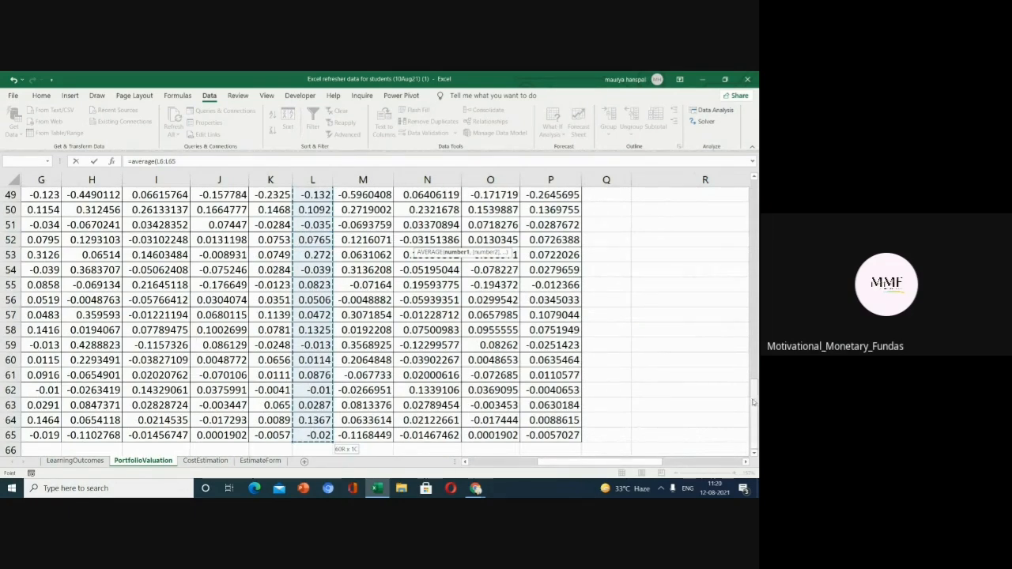
pyautogui.moveTo(755, 395); pyautogui.dragTo(755, 193)
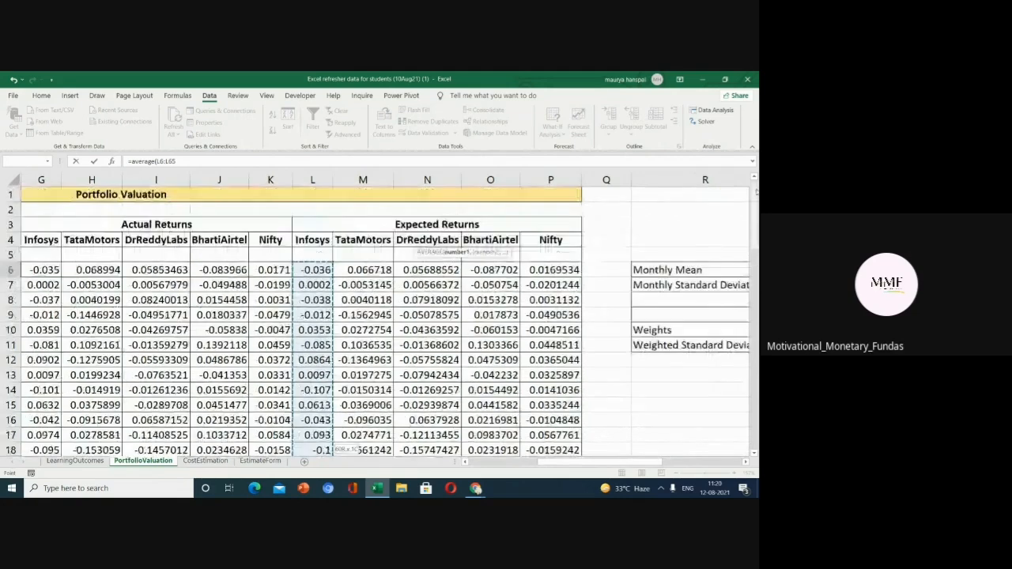
pyautogui.moveTo(625, 462); pyautogui.dragTo(676, 463)
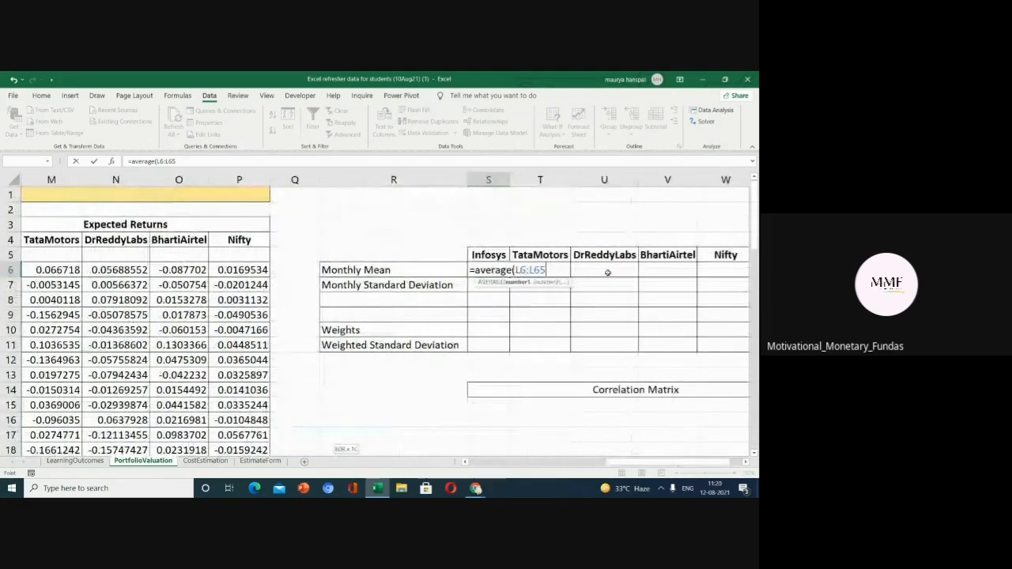
pyautogui.write(')')
pyautogui.press('Return')
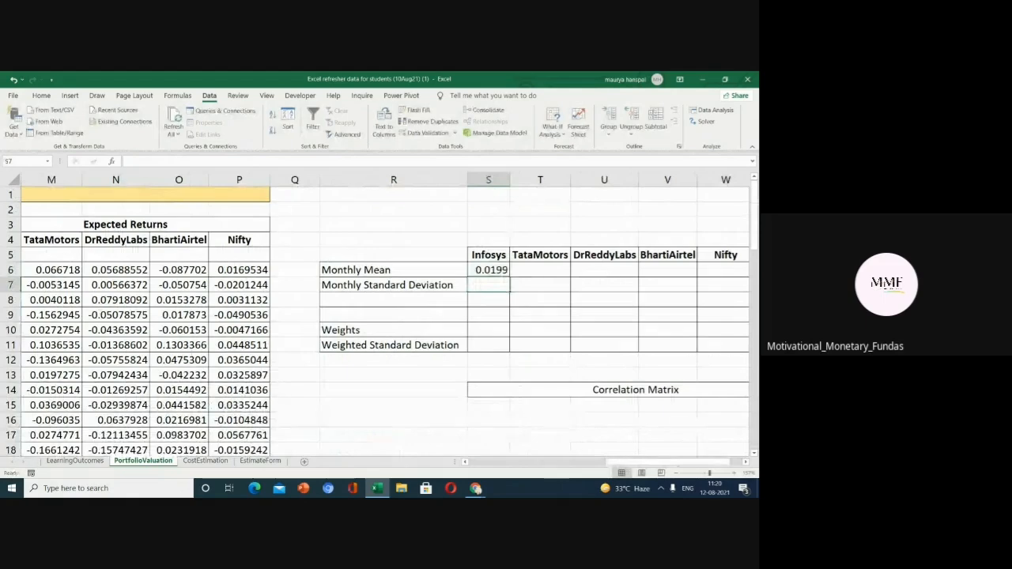
pyautogui.moveTo(623, 464); pyautogui.dragTo(573, 464)
pyautogui.moveTo(313, 269); pyautogui.dragTo(317, 296)
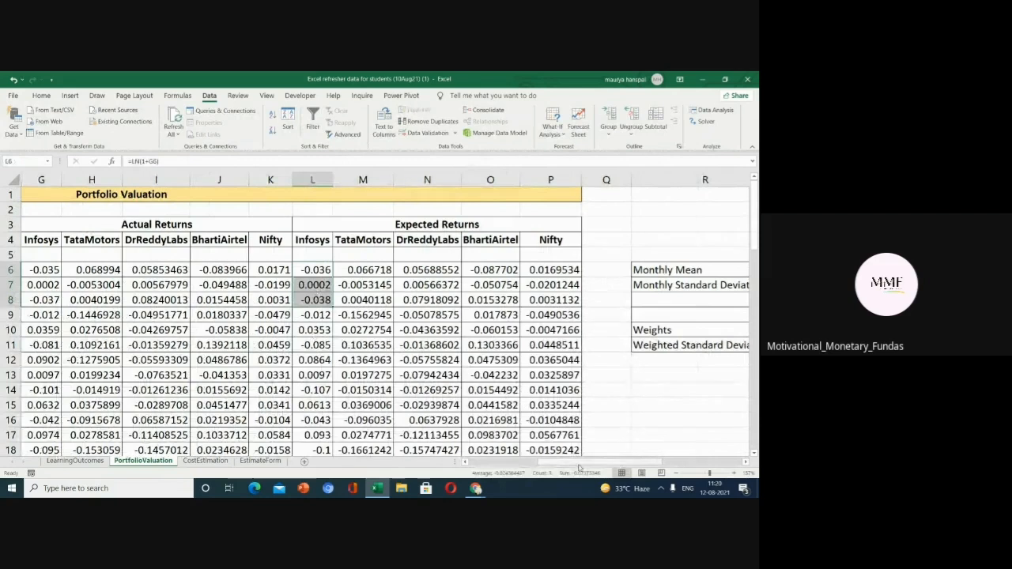
pyautogui.moveTo(581, 463); pyautogui.dragTo(648, 469)
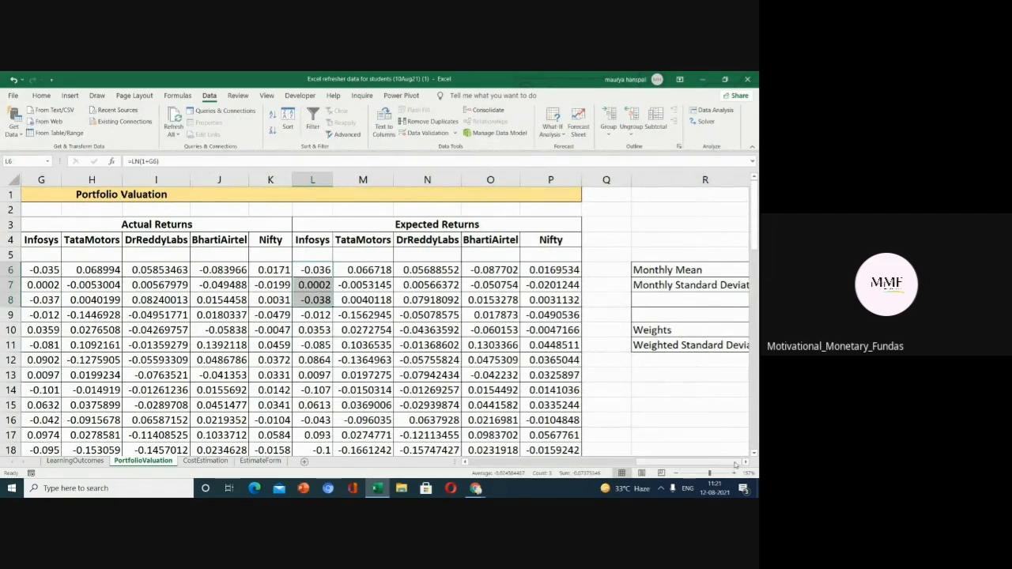
pyautogui.click(612, 395)
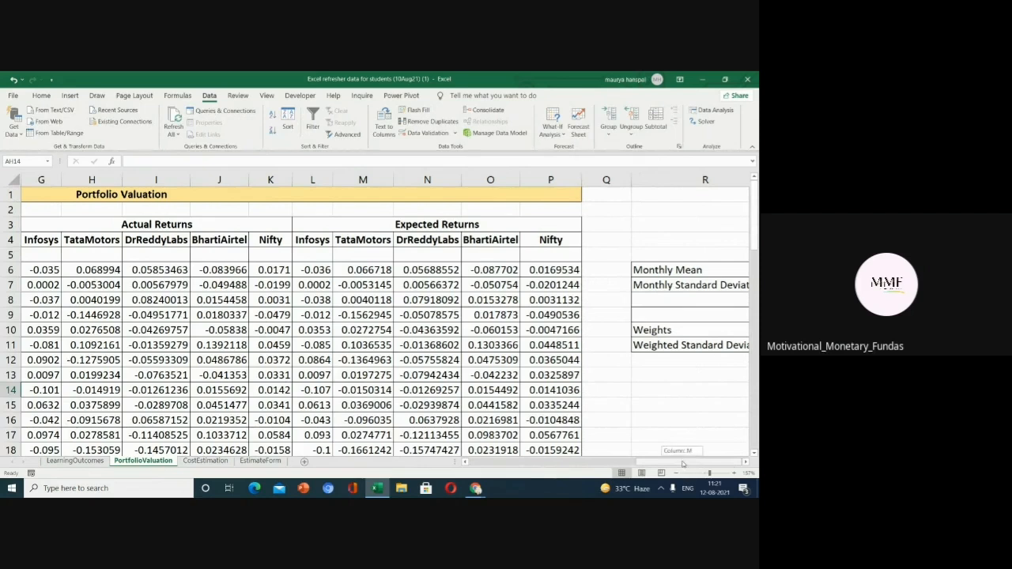
pyautogui.moveTo(709, 467); pyautogui.dragTo(662, 462)
pyautogui.click(688, 301)
pyautogui.doubleClick(688, 300)
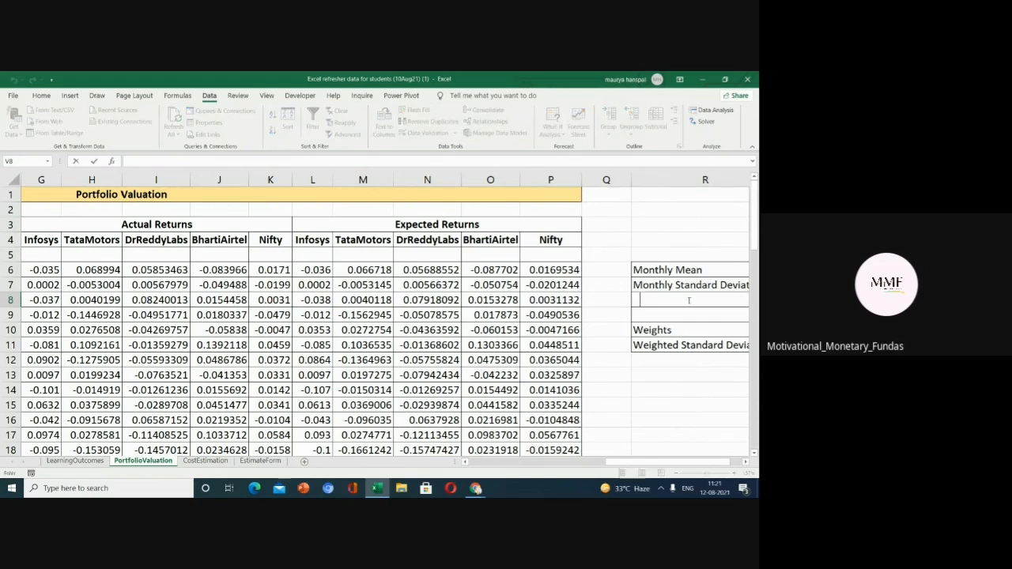
pyautogui.press('Escape')
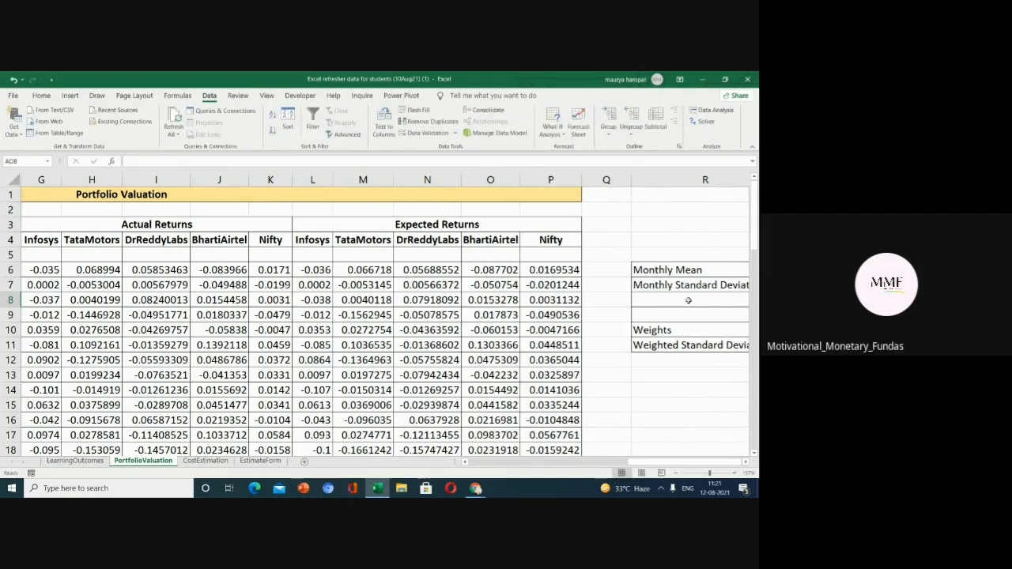
pyautogui.doubleClick(688, 300)
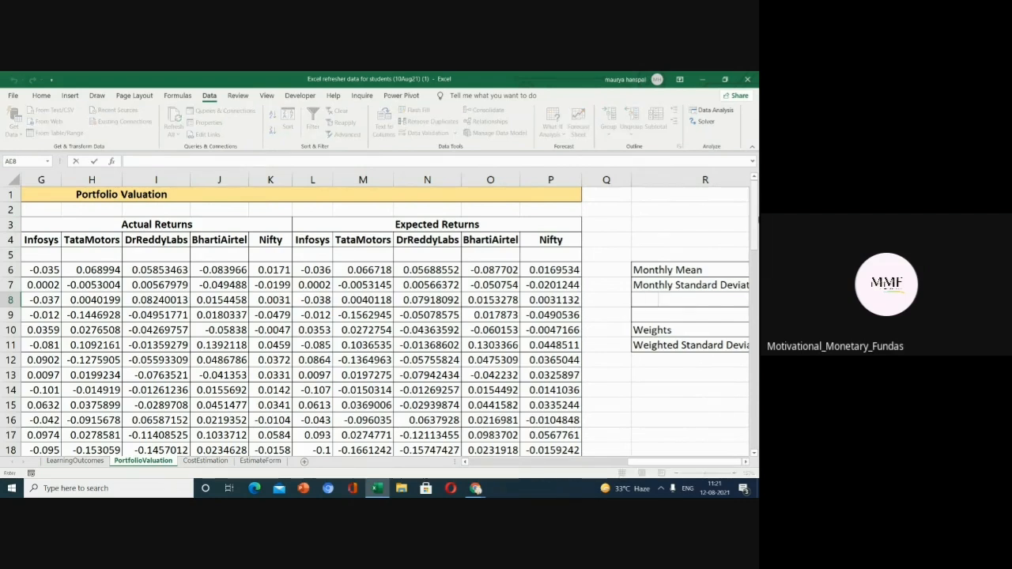
pyautogui.moveTo(757, 208); pyautogui.dragTo(759, 278)
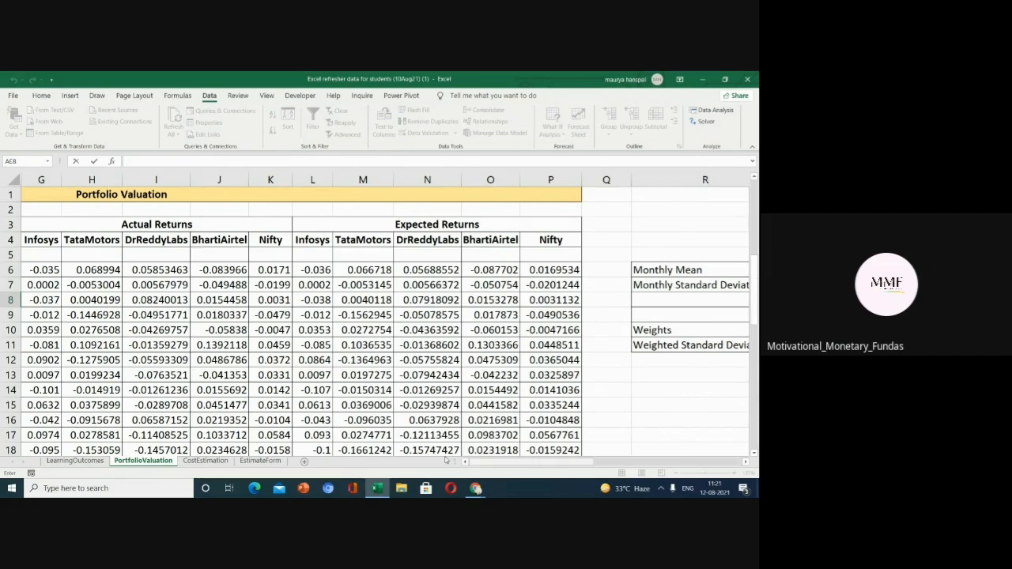
pyautogui.click(199, 461)
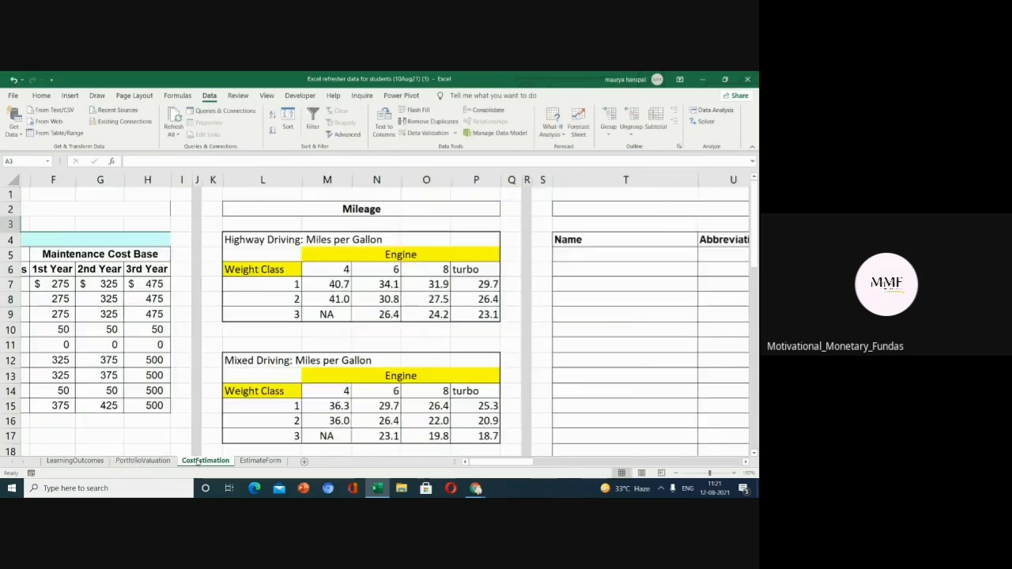
pyautogui.click(142, 461)
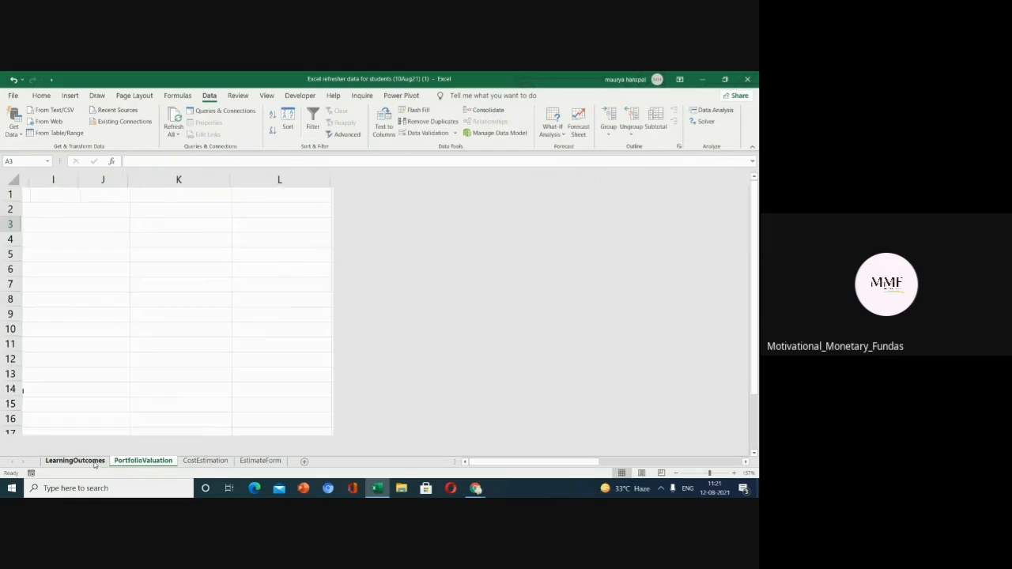
pyautogui.click(95, 462)
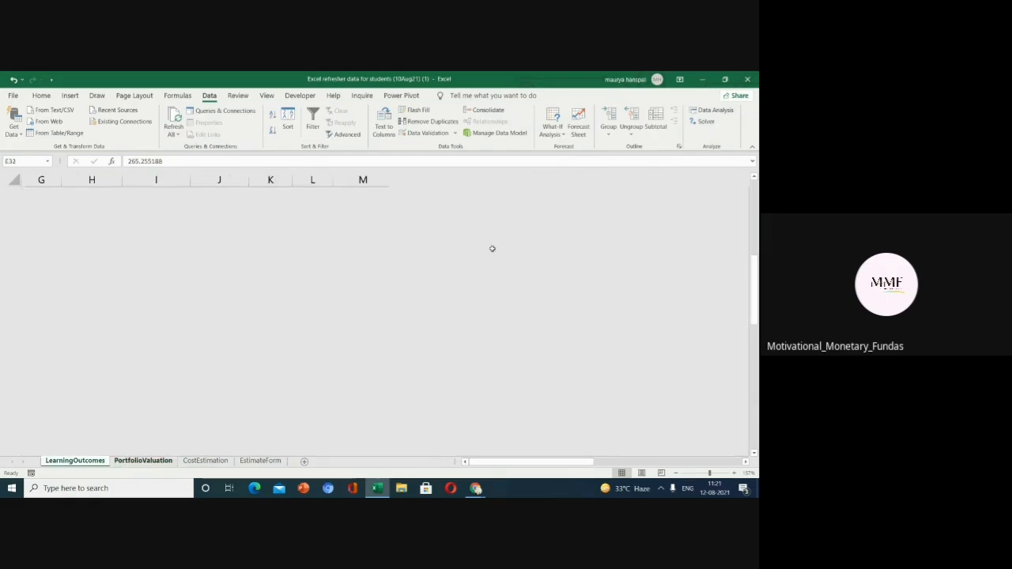
pyautogui.moveTo(756, 252); pyautogui.dragTo(742, 220)
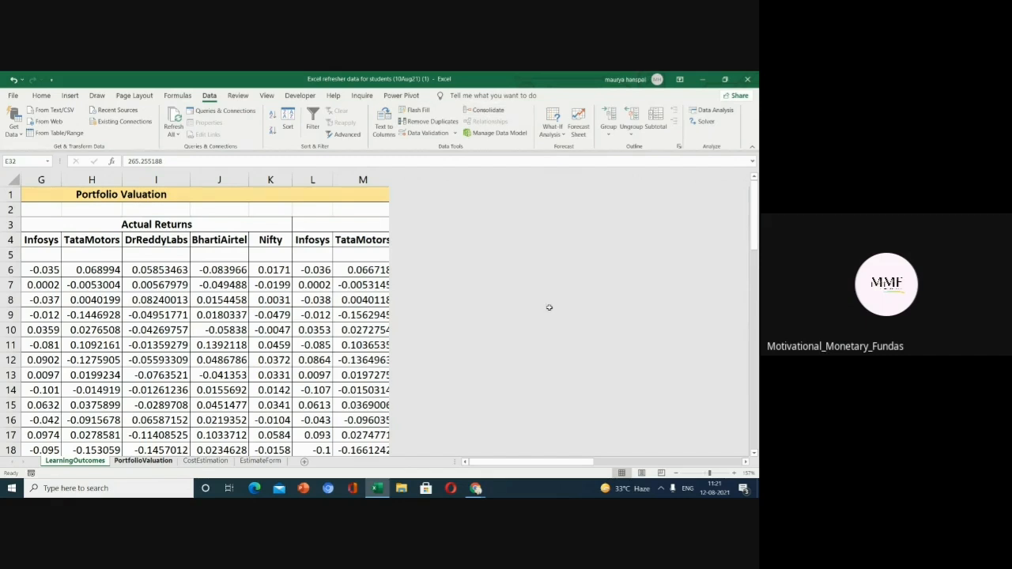
pyautogui.moveTo(565, 462); pyautogui.dragTo(668, 462)
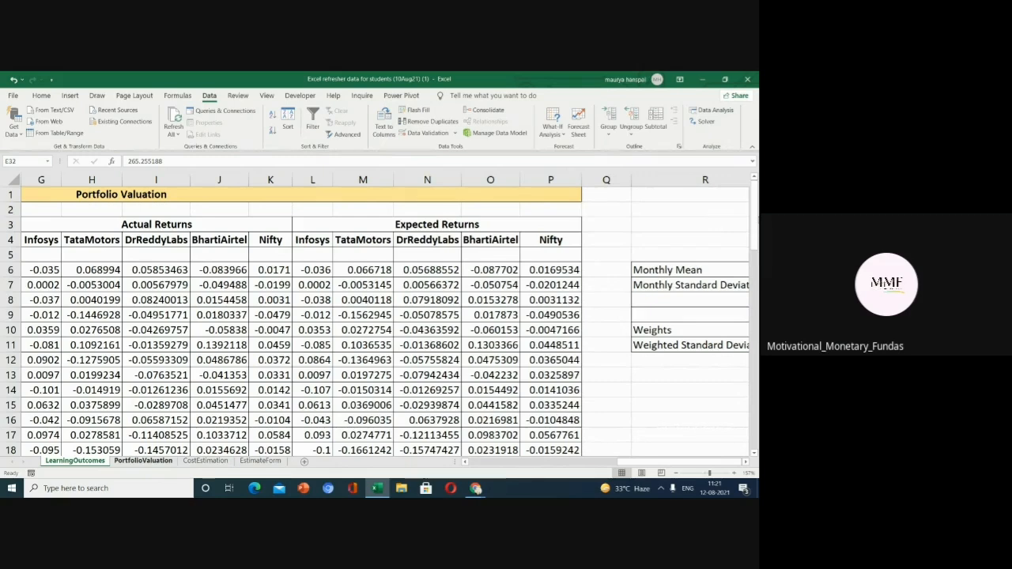
pyautogui.click(693, 270)
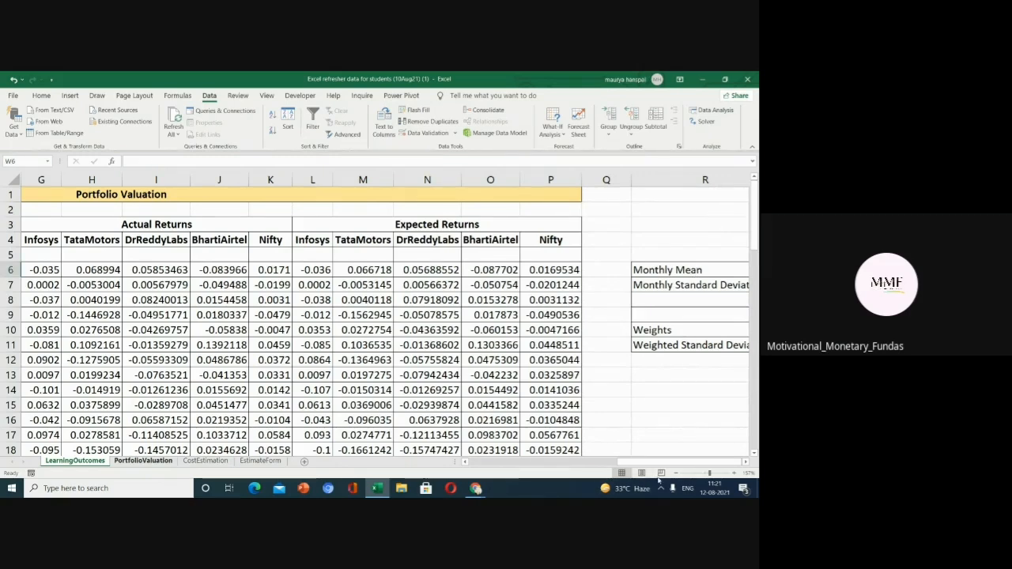
pyautogui.keyDown('ctrl'); pyautogui.scroll(-3, 587, 370); pyautogui.keyUp('ctrl')
pyautogui.keyDown('ctrl'); pyautogui.scroll(-1, 587, 370); pyautogui.keyUp('ctrl')
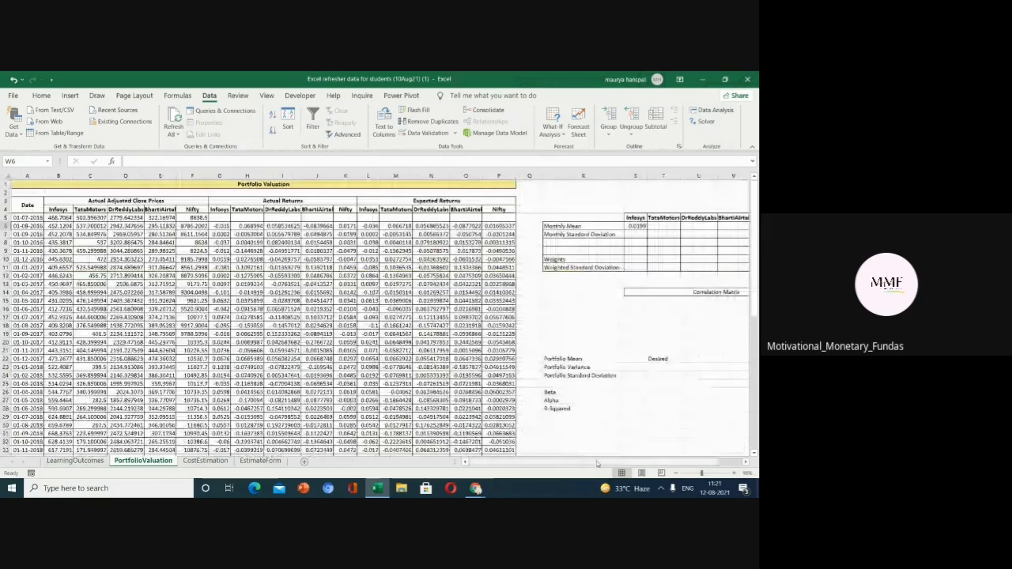
pyautogui.moveTo(629, 461); pyautogui.dragTo(651, 461)
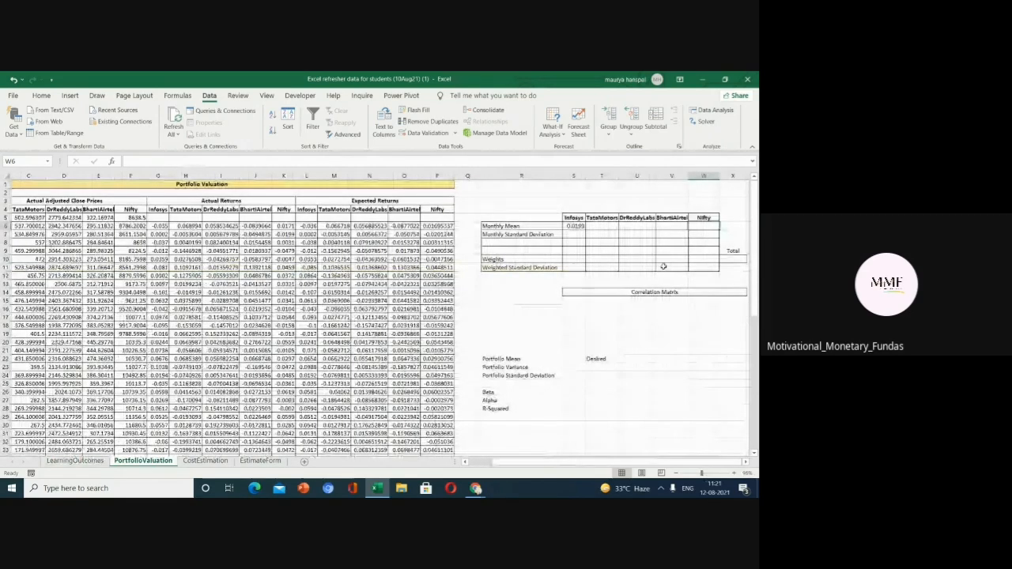
pyautogui.keyDown('ctrl'); pyautogui.scroll(1, 668, 354); pyautogui.keyUp('ctrl')
pyautogui.keyDown('ctrl'); pyautogui.scroll(1, 668, 354); pyautogui.keyUp('ctrl')
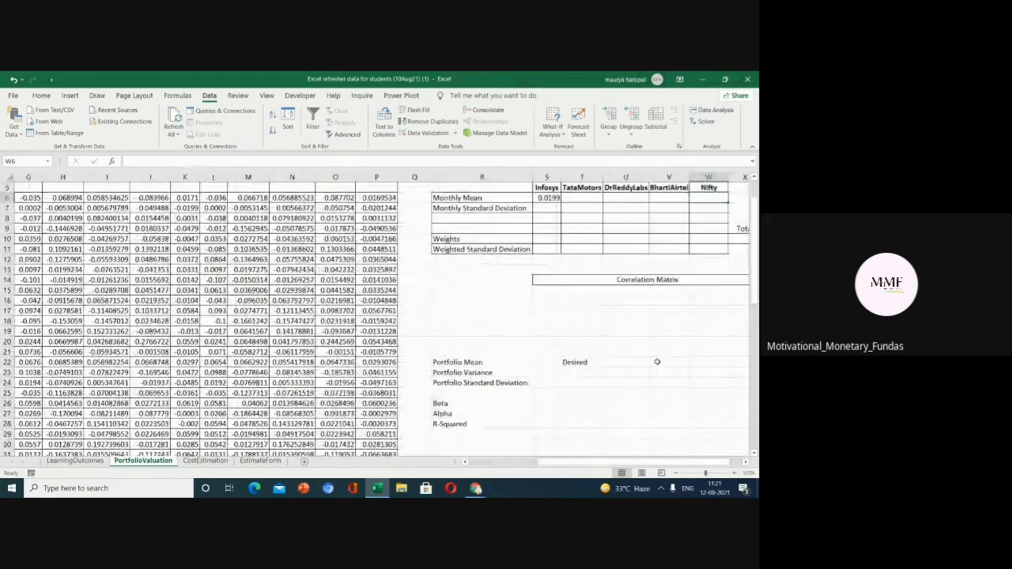
# Fill the monthly mean formula across row 6 from Infosys to the Nifty column.
pyautogui.click(575, 197)
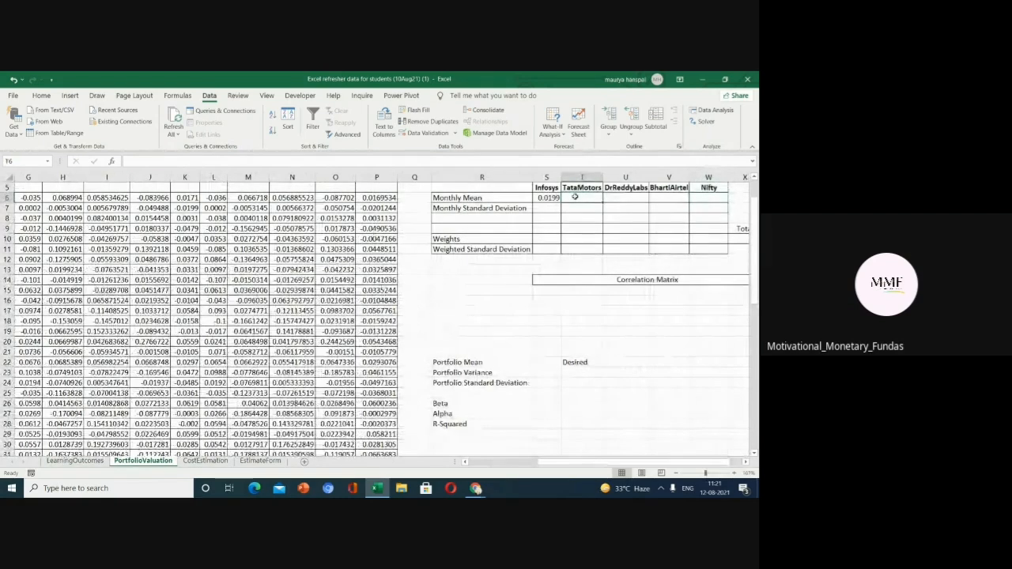
pyautogui.click(556, 198)
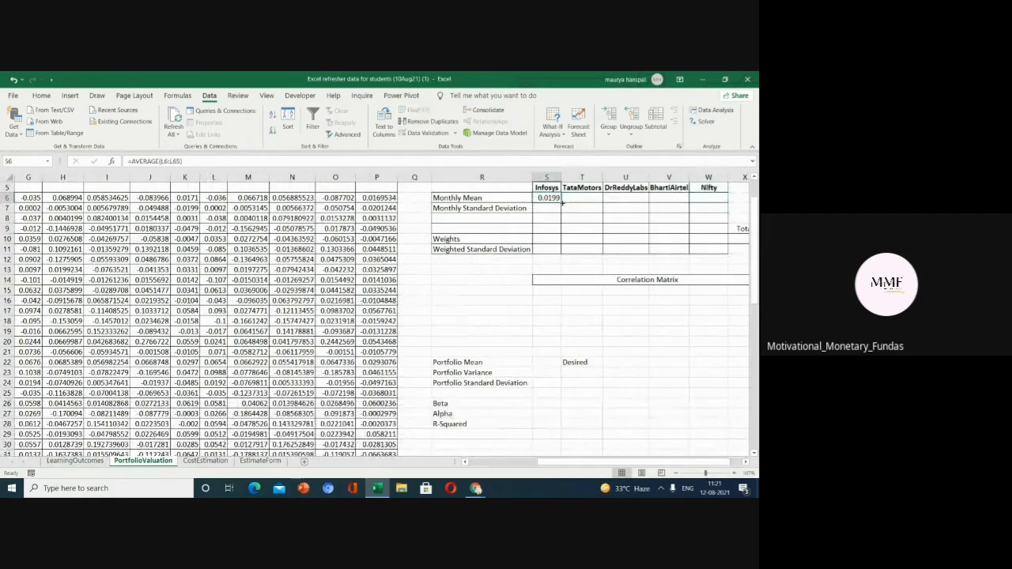
pyautogui.moveTo(558, 198); pyautogui.dragTo(734, 208)
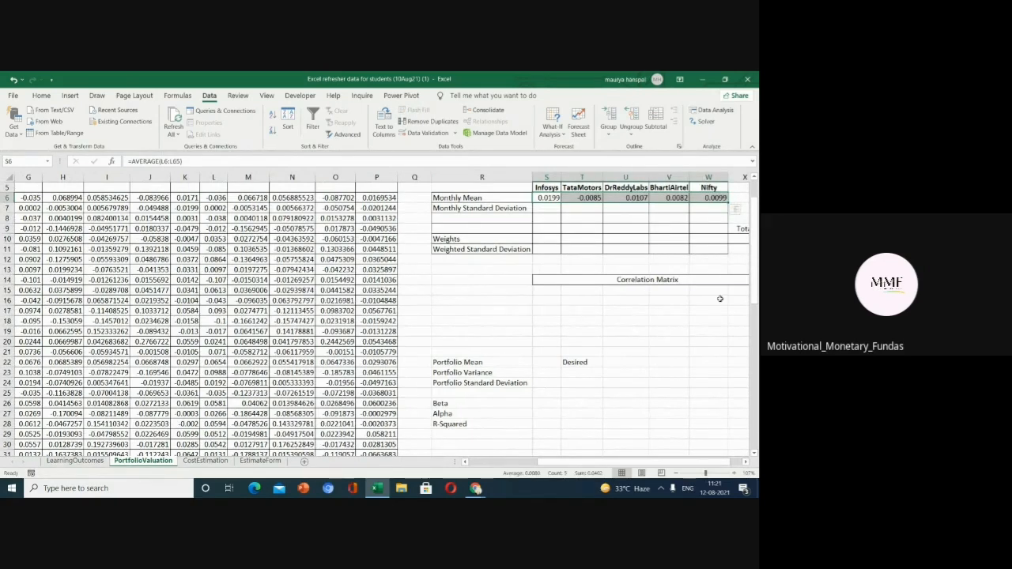
# Calculate the Infosys monthly standard deviation in S7 as =STDEV(L6:L65) over the Infosys expected-returns column.
pyautogui.scroll(2, 607, 246)
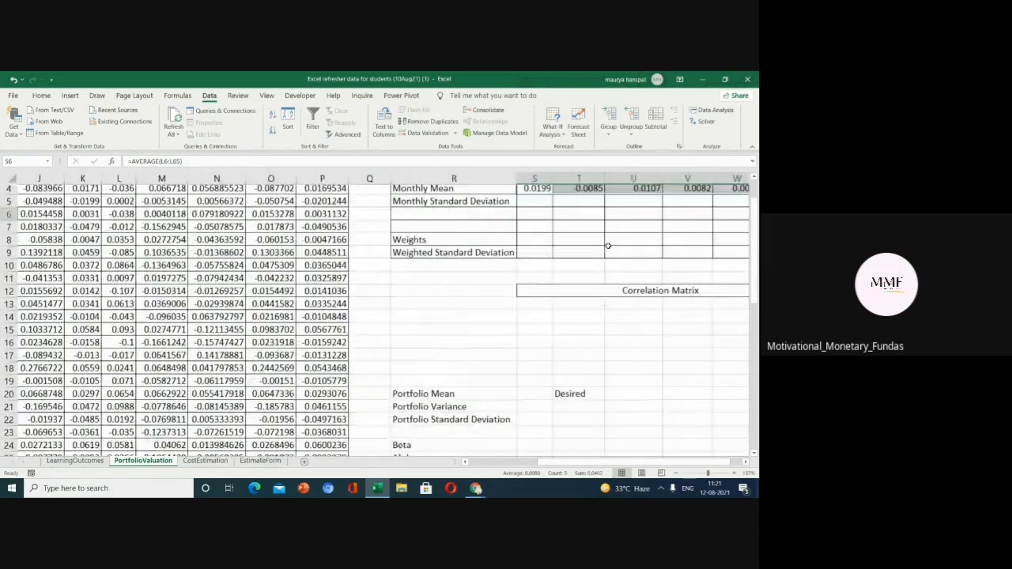
pyautogui.click(755, 178)
pyautogui.click(755, 178)
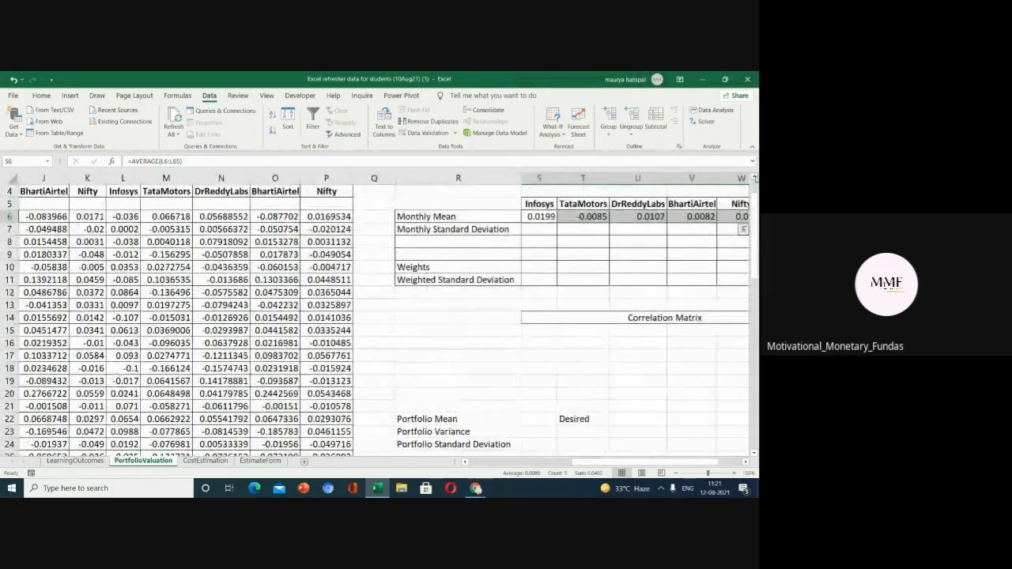
pyautogui.click(755, 178)
pyautogui.click(537, 247)
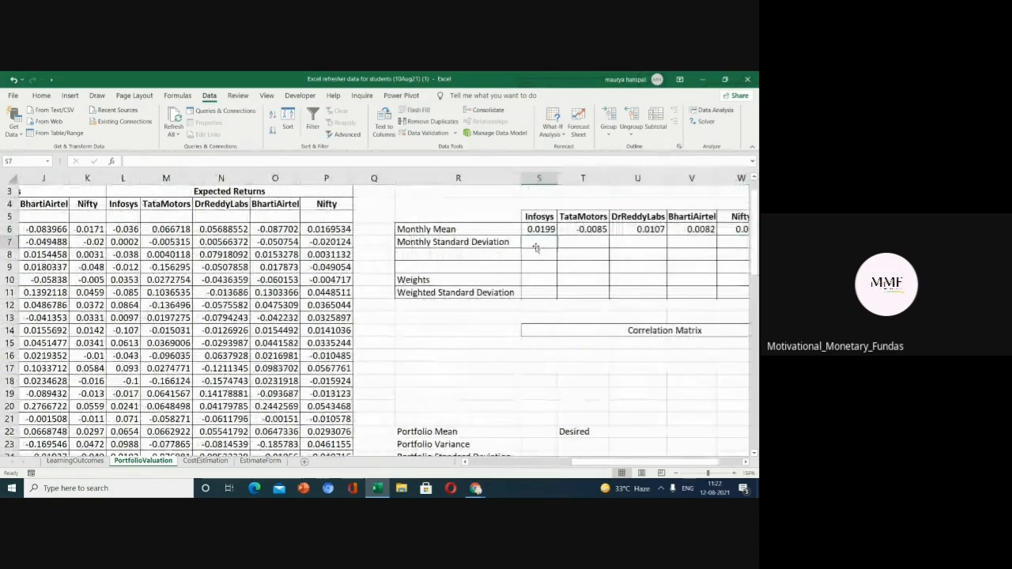
pyautogui.write('=')
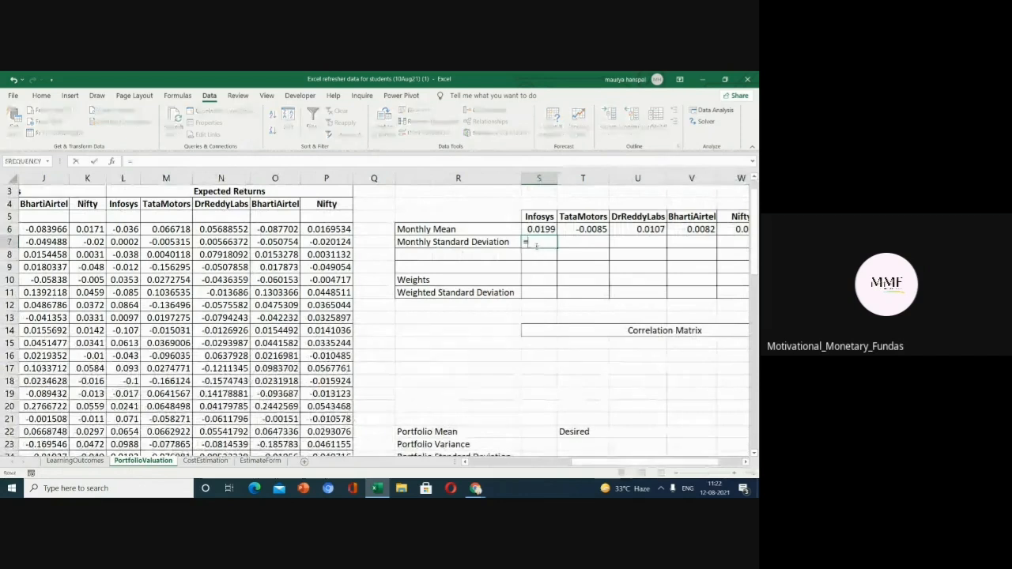
pyautogui.write('stde')
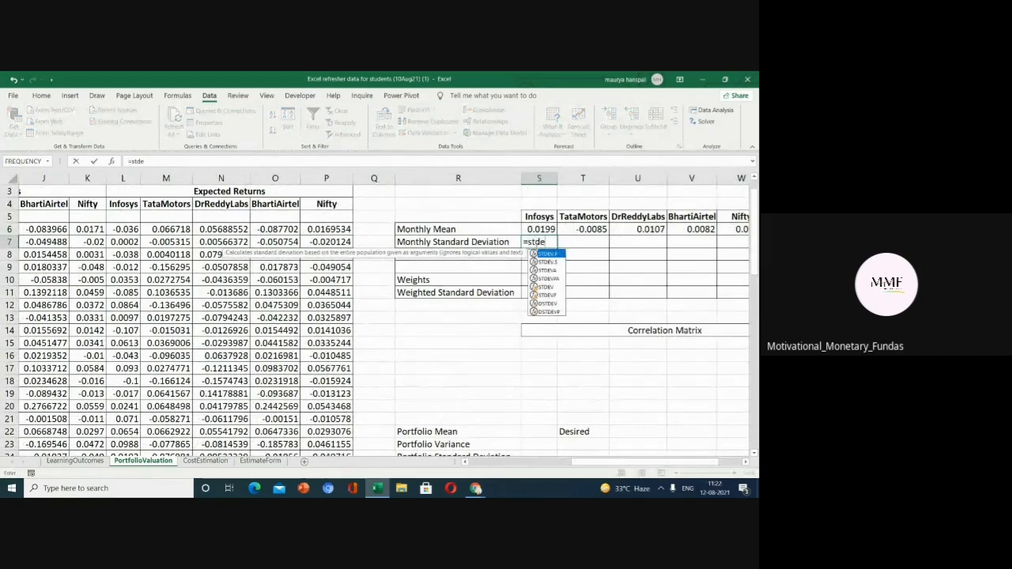
pyautogui.write('v')
pyautogui.write('(')
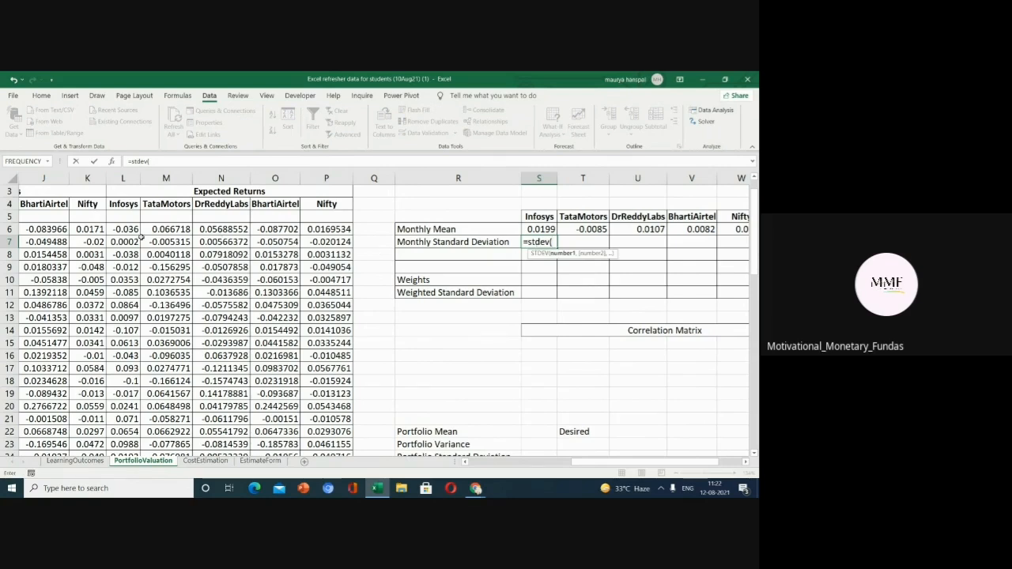
pyautogui.click(127, 229)
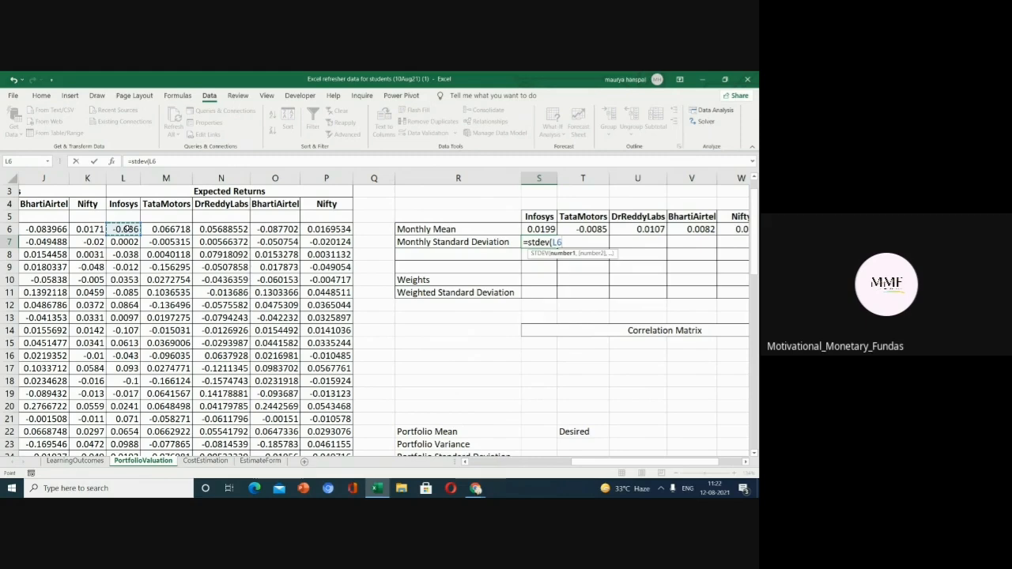
pyautogui.hotkey('ctrl', 'shift', 'Down')
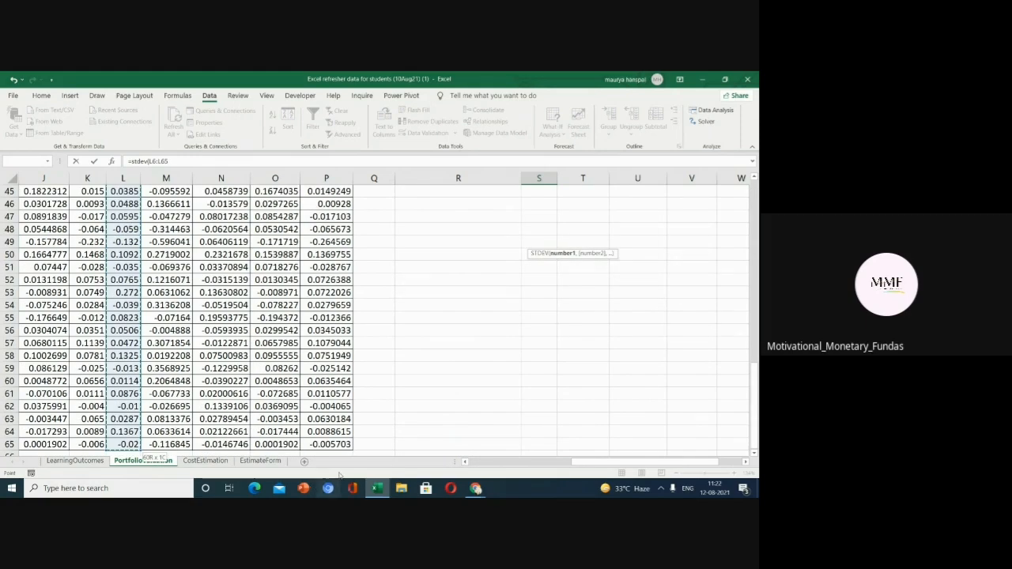
pyautogui.hscroll(2, 661, 463)
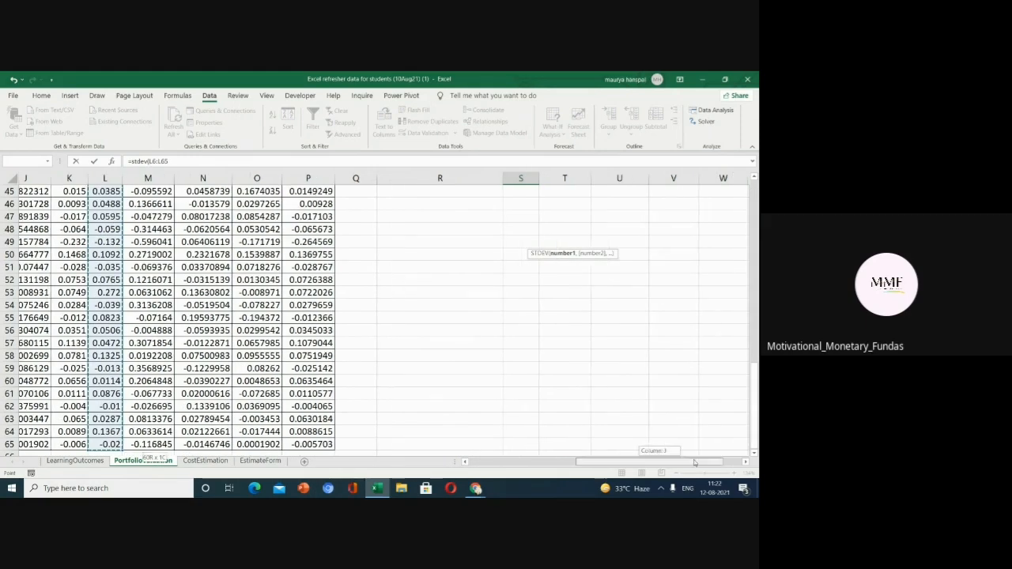
pyautogui.moveTo(757, 392); pyautogui.dragTo(748, 195)
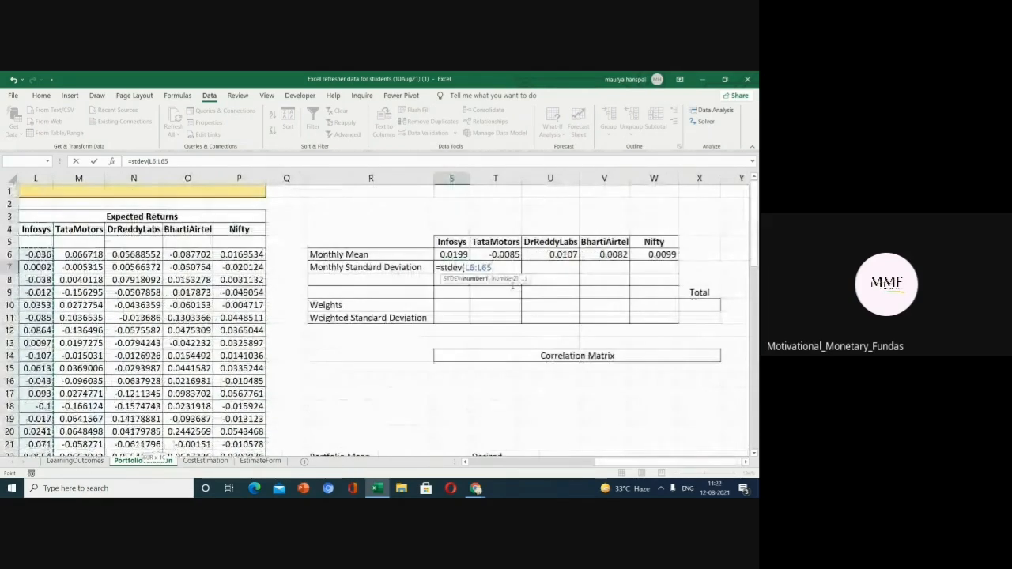
pyautogui.write(')')
pyautogui.press('Return')
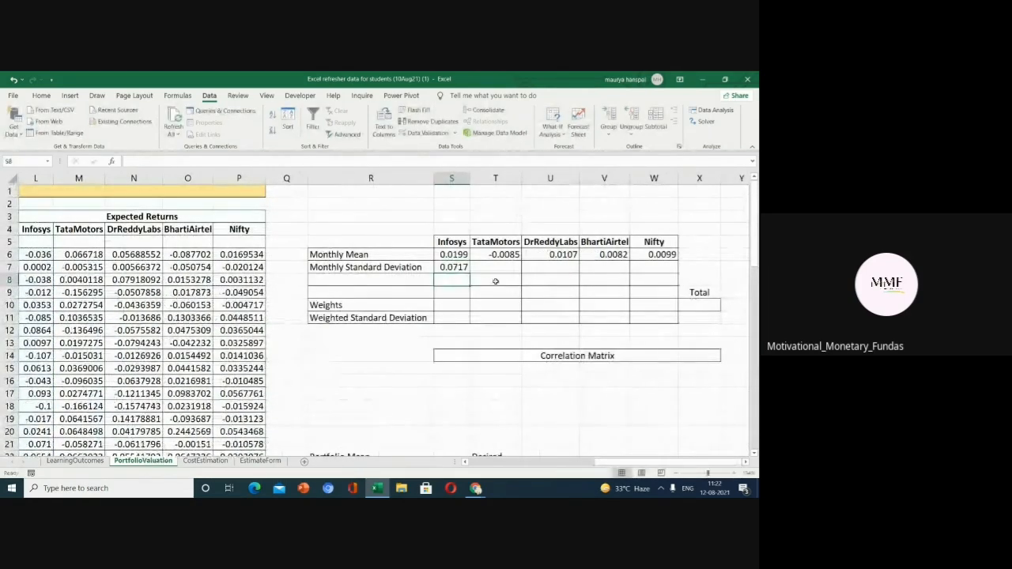
# Fill the monthly standard deviation formula across row 7 from Infosys to the Nifty column.
pyautogui.scroll(3, 486, 277)
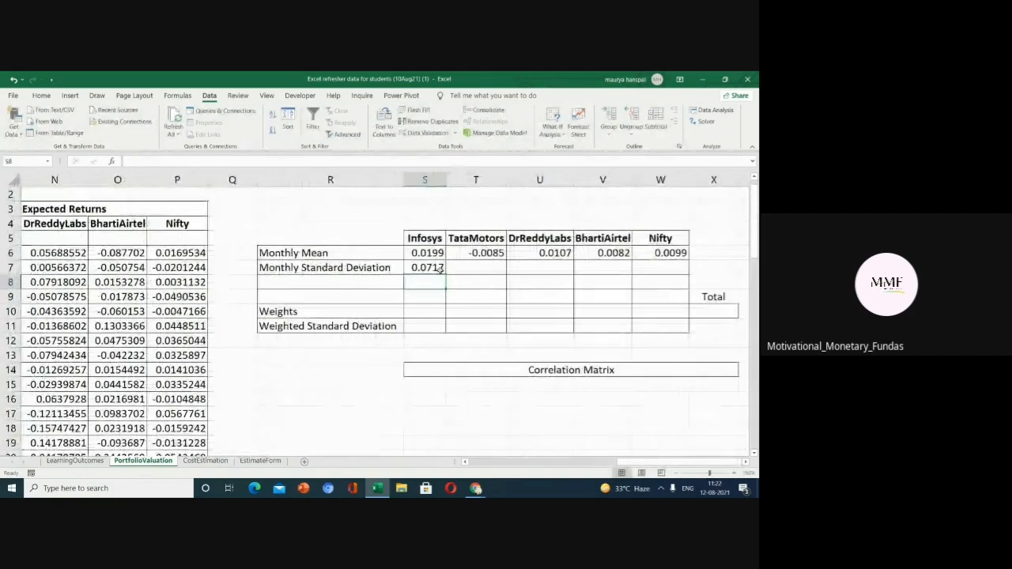
pyautogui.click(440, 270)
pyautogui.moveTo(445, 275); pyautogui.dragTo(686, 269)
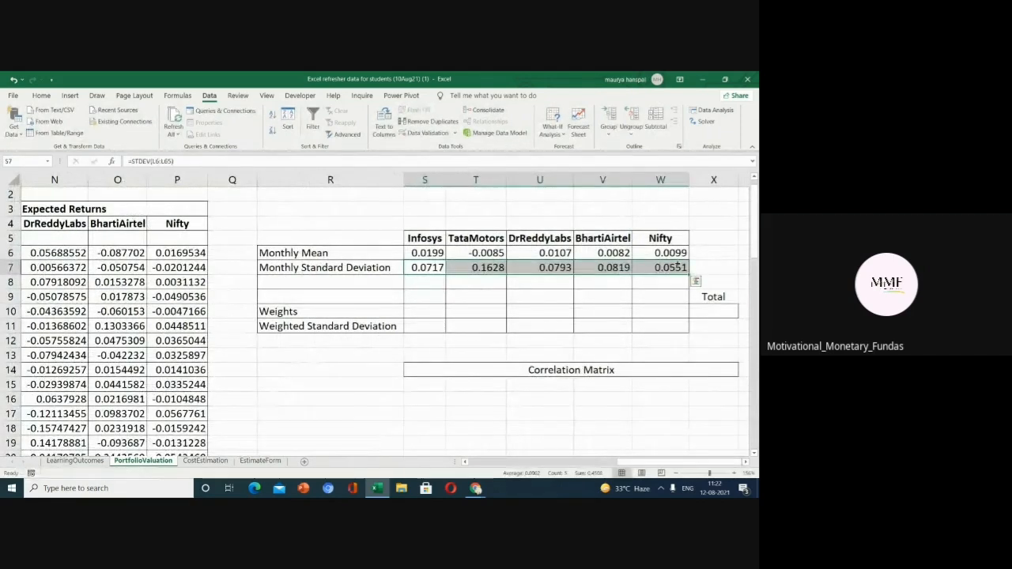
# Add the row labels "Annualized mean" in R8 and "Annualized standard deviation" in R9.
pyautogui.click(278, 283)
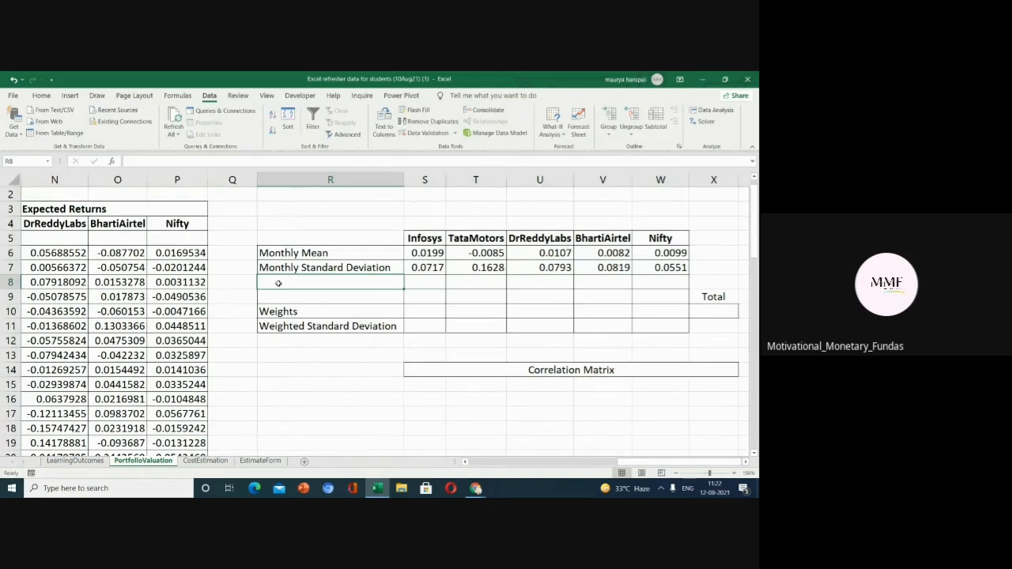
pyautogui.write('A')
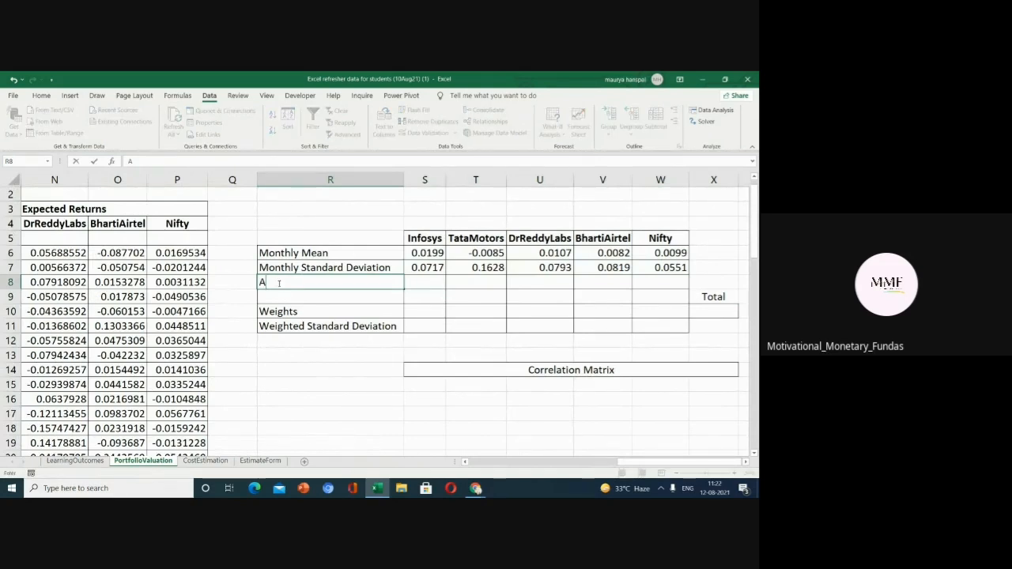
pyautogui.write('nnualized mean')
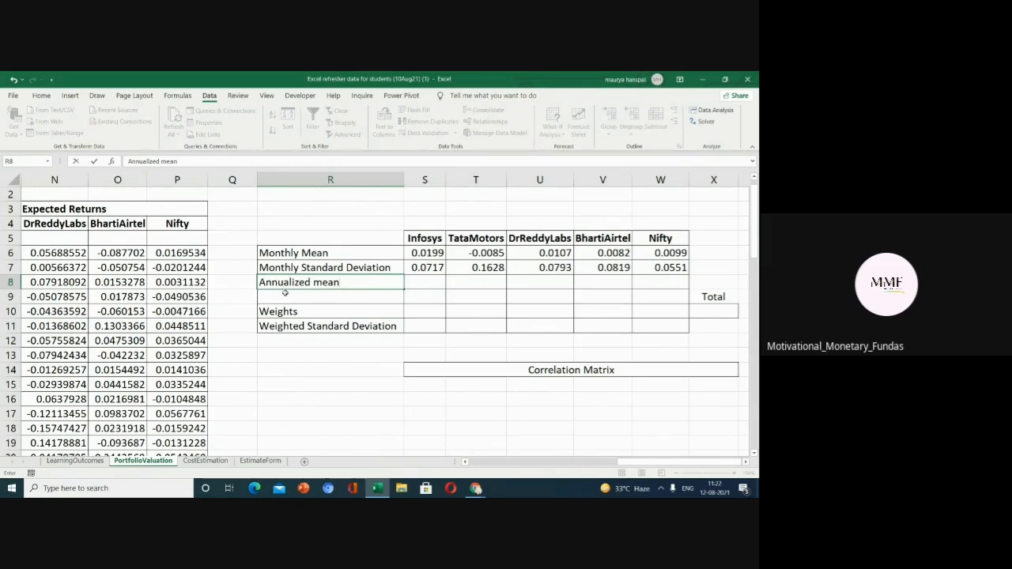
pyautogui.press('Return')
pyautogui.write('a')
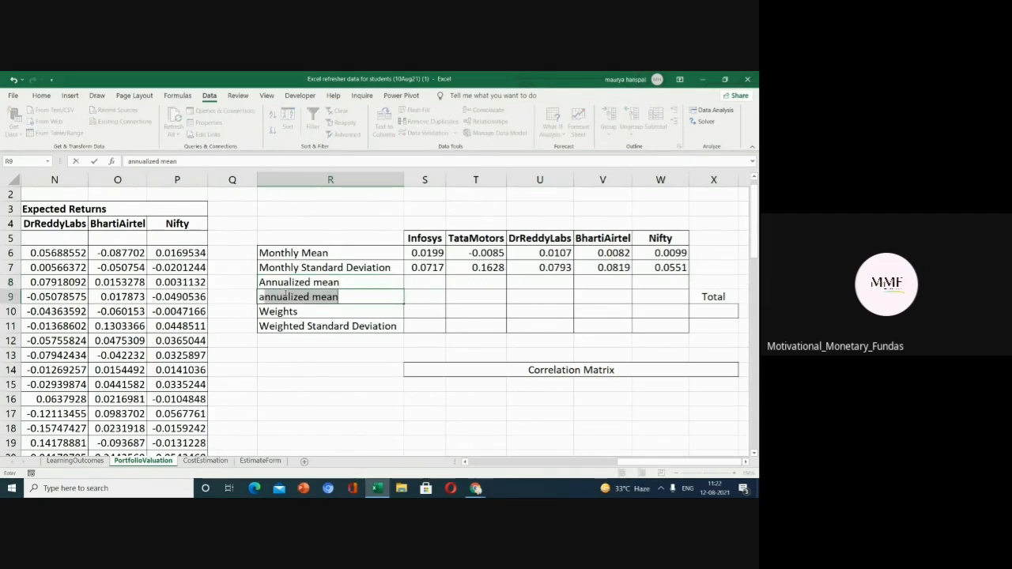
pyautogui.press('BackSpace')
pyautogui.press('BackSpace')
pyautogui.write('A')
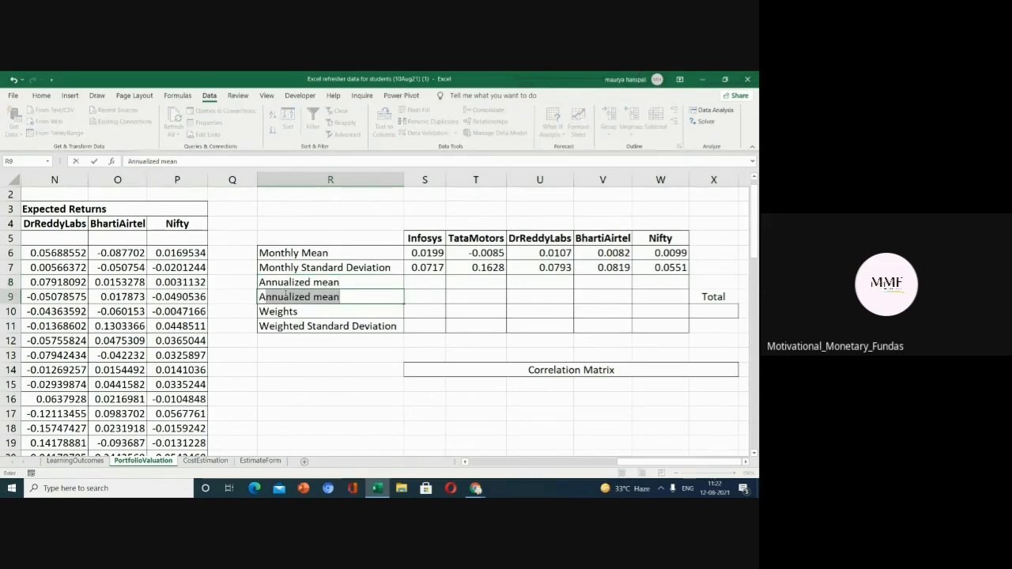
pyautogui.write('nnualized sta')
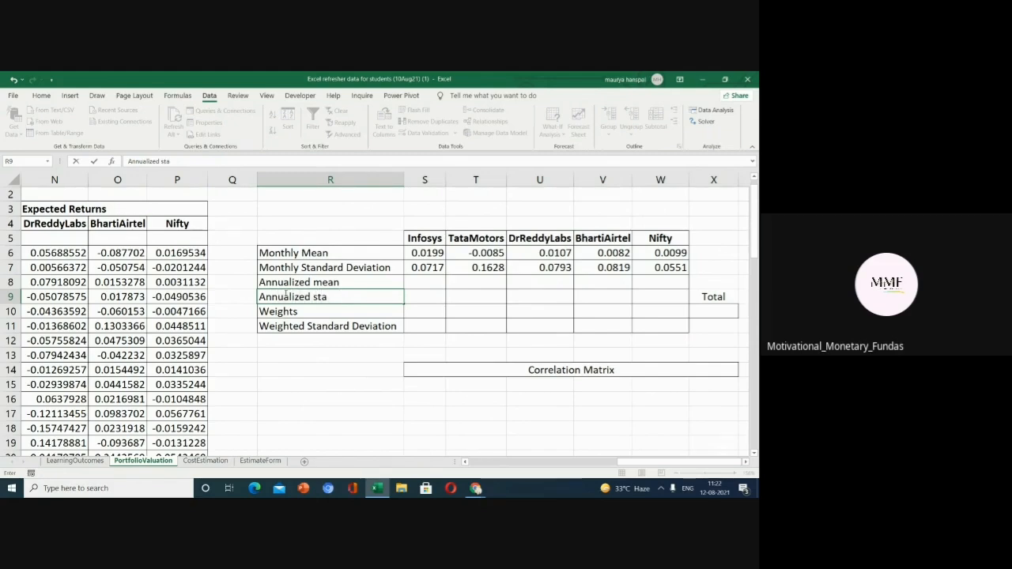
pyautogui.write('ndard dev')
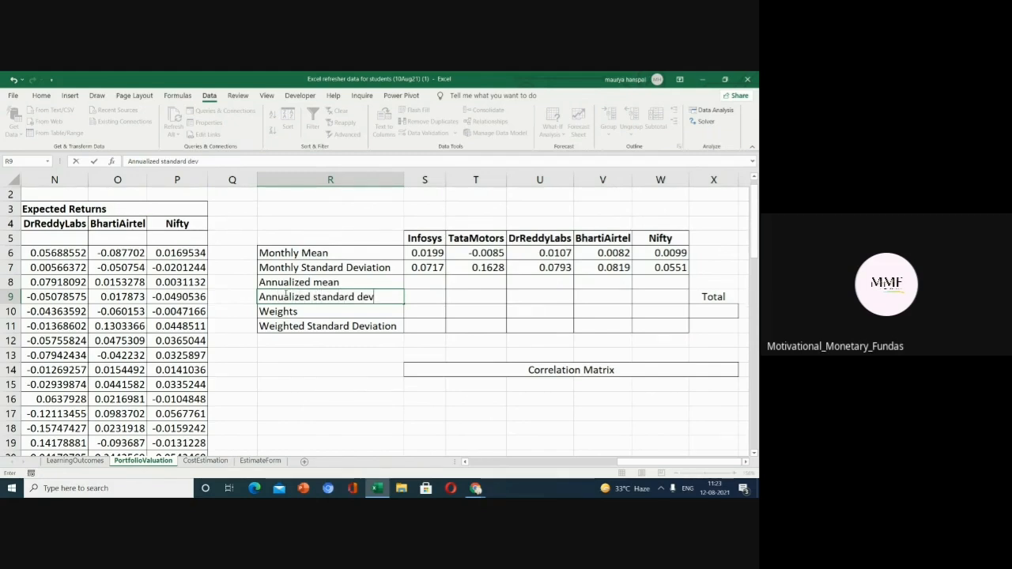
pyautogui.write('iation')
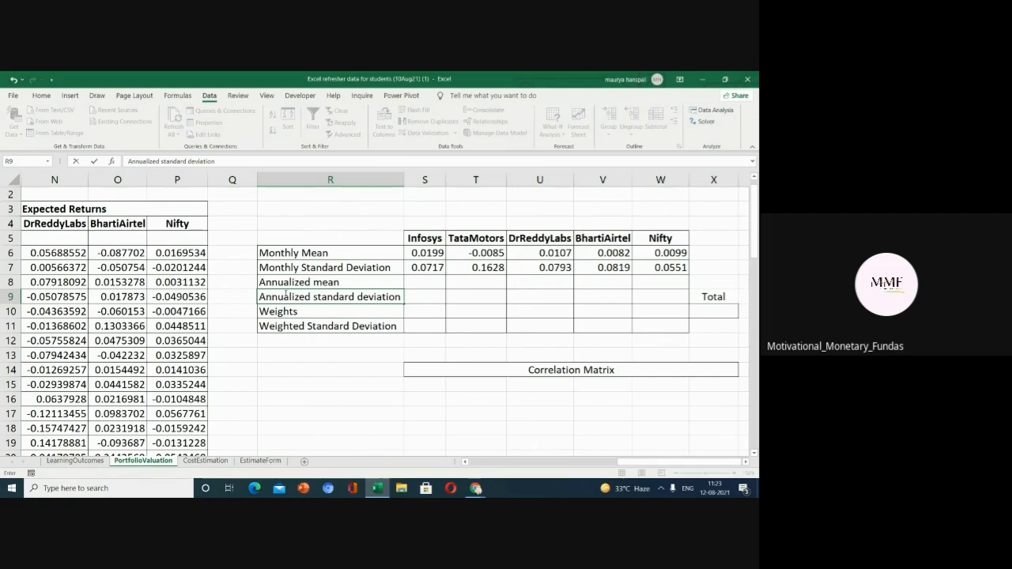
pyautogui.click(419, 284)
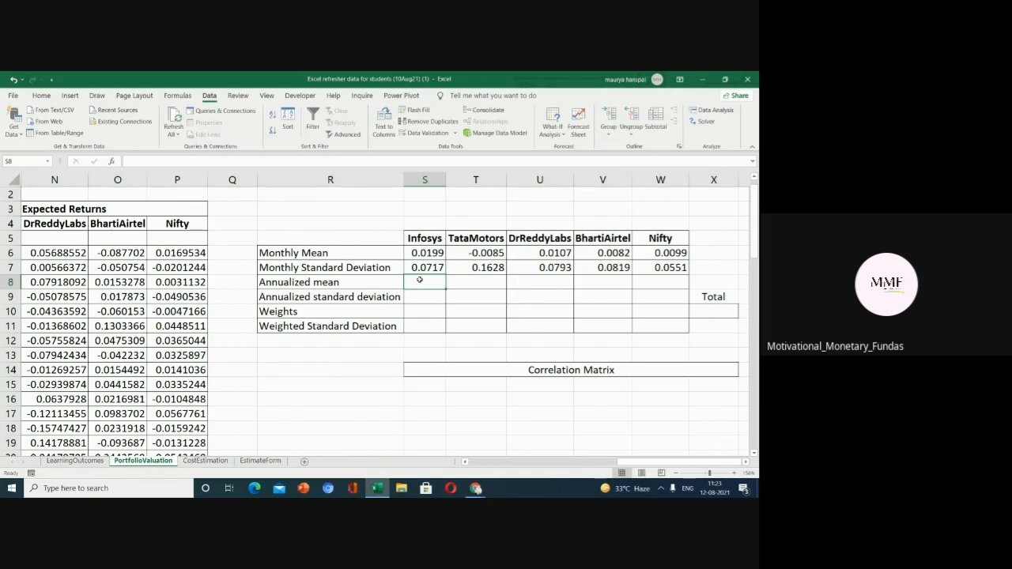
# Calculate the Infosys annualized mean in S8 as =S6*12 and fill it across row 8 to the Nifty column.
pyautogui.write('=')
pyautogui.click(423, 253)
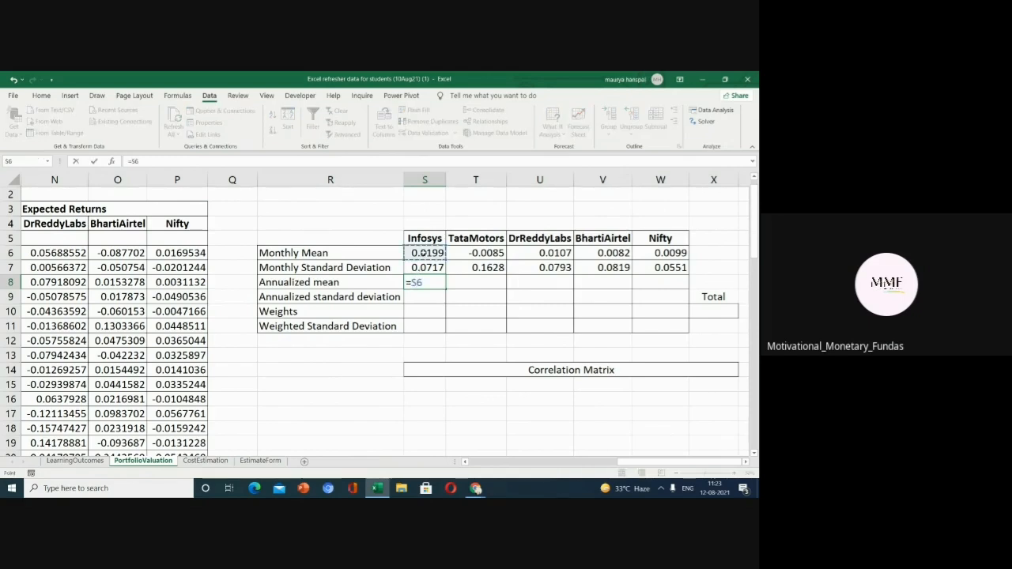
pyautogui.write('*12')
pyautogui.press('Return')
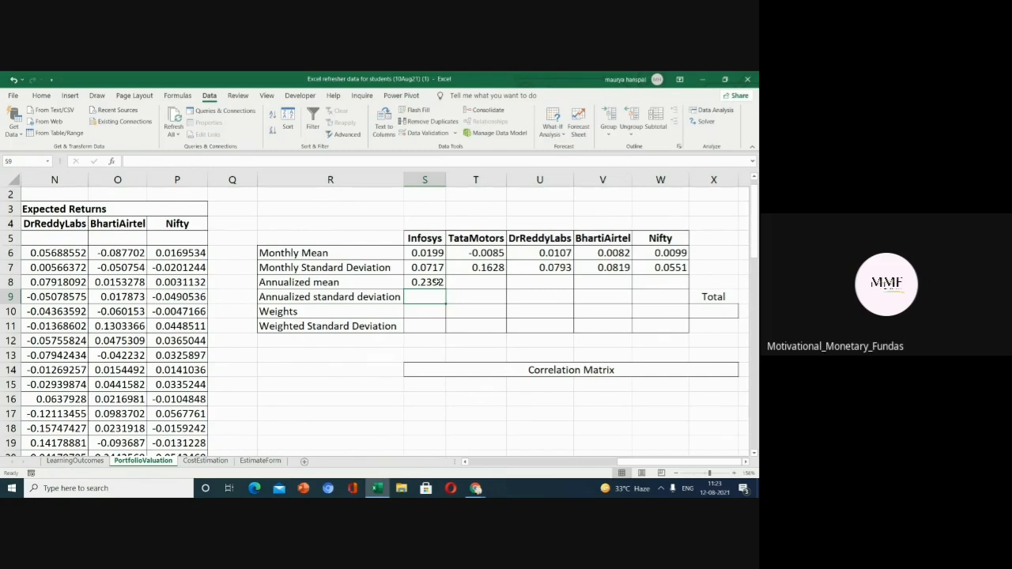
pyautogui.click(437, 282)
pyautogui.moveTo(445, 289); pyautogui.dragTo(672, 287)
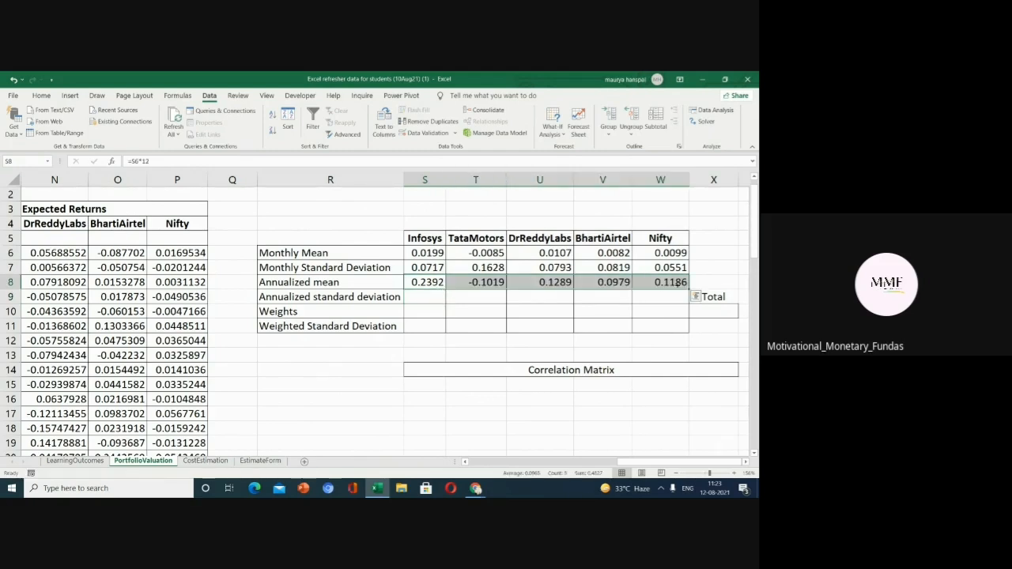
# Calculate the Infosys annualized standard deviation in S9 as =S7*SQRT(12).
pyautogui.click(415, 299)
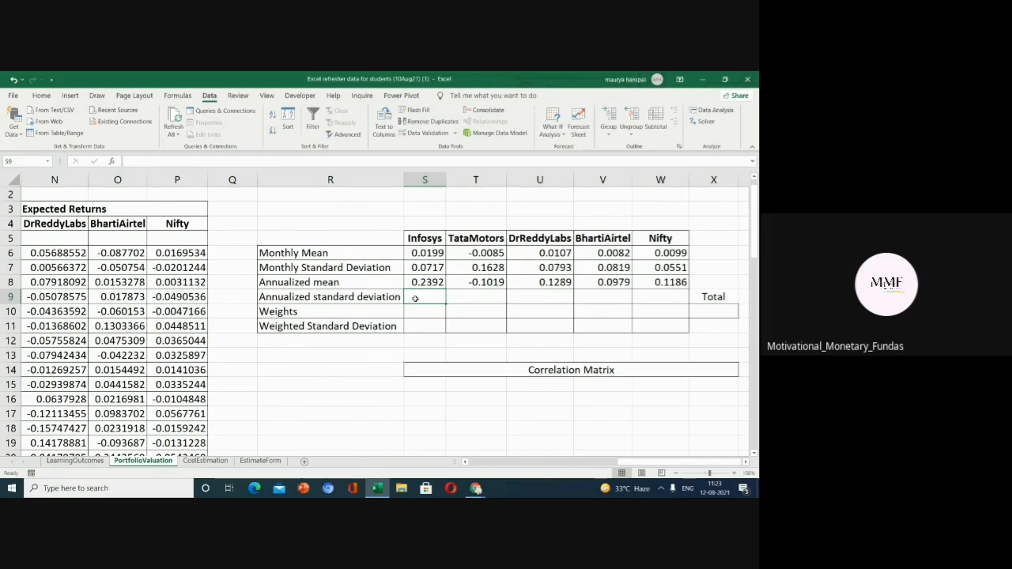
pyautogui.write('=')
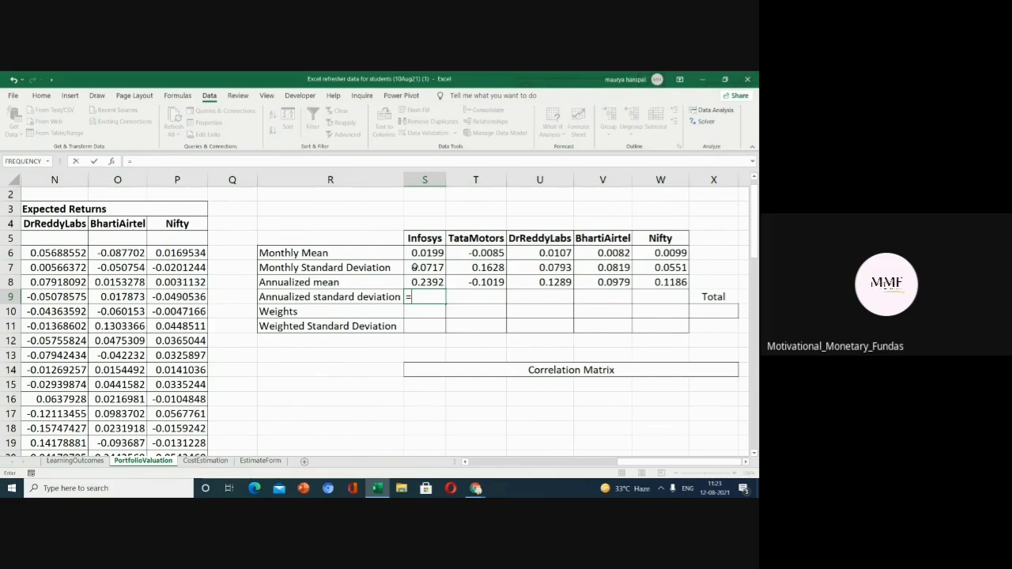
pyautogui.click(415, 267)
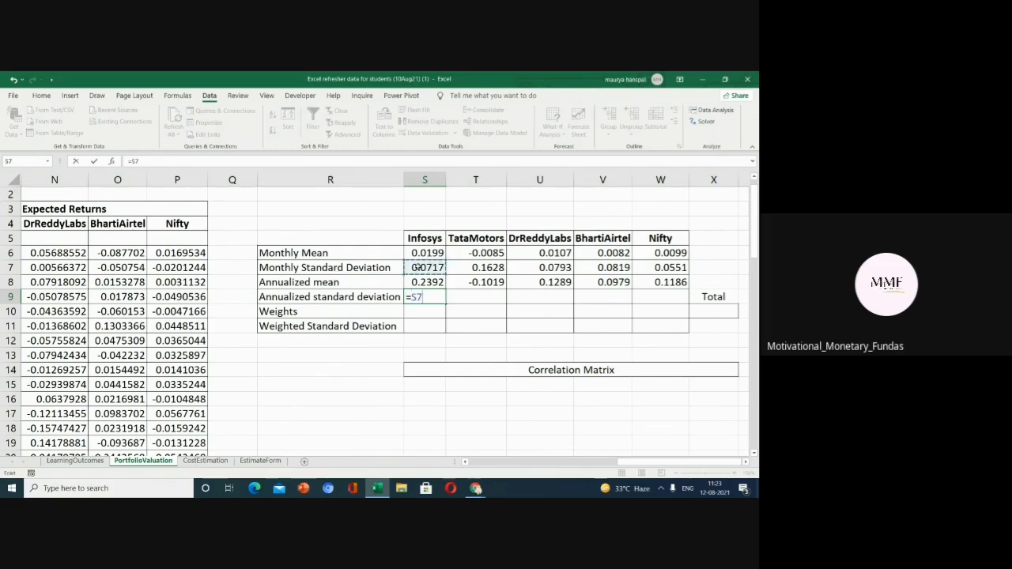
pyautogui.write('*sq')
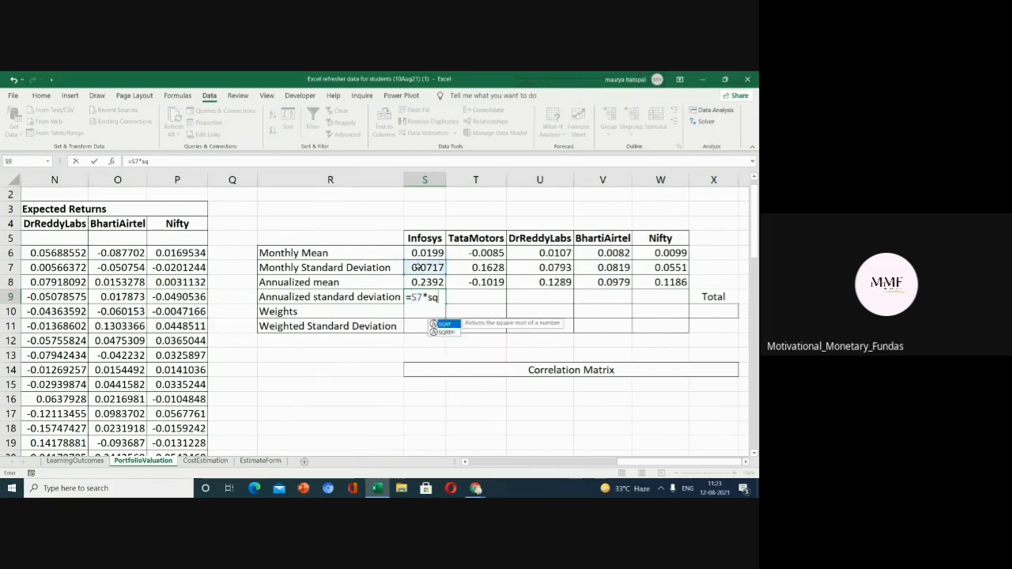
pyautogui.doubleClick(448, 323)
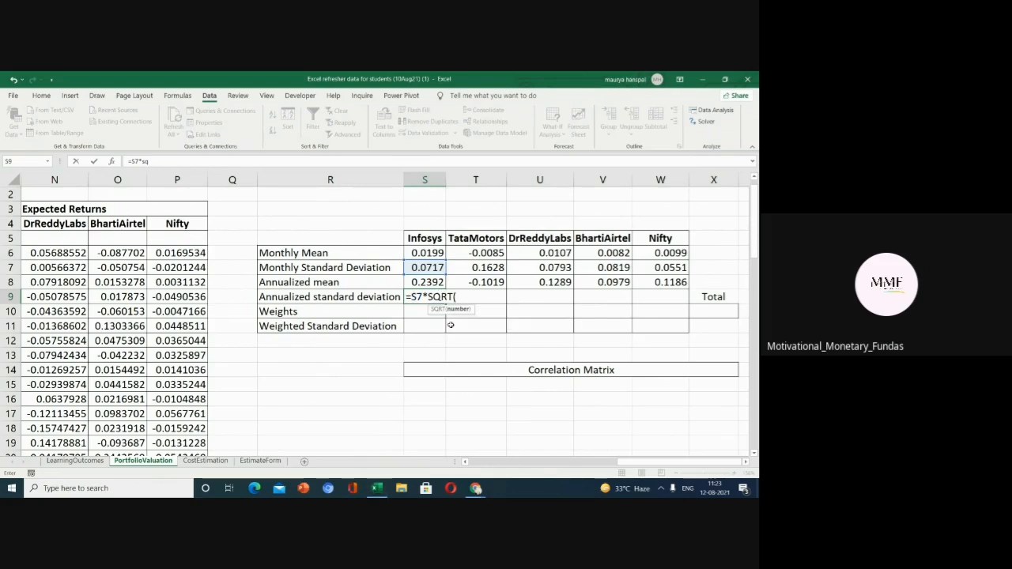
pyautogui.write('1')
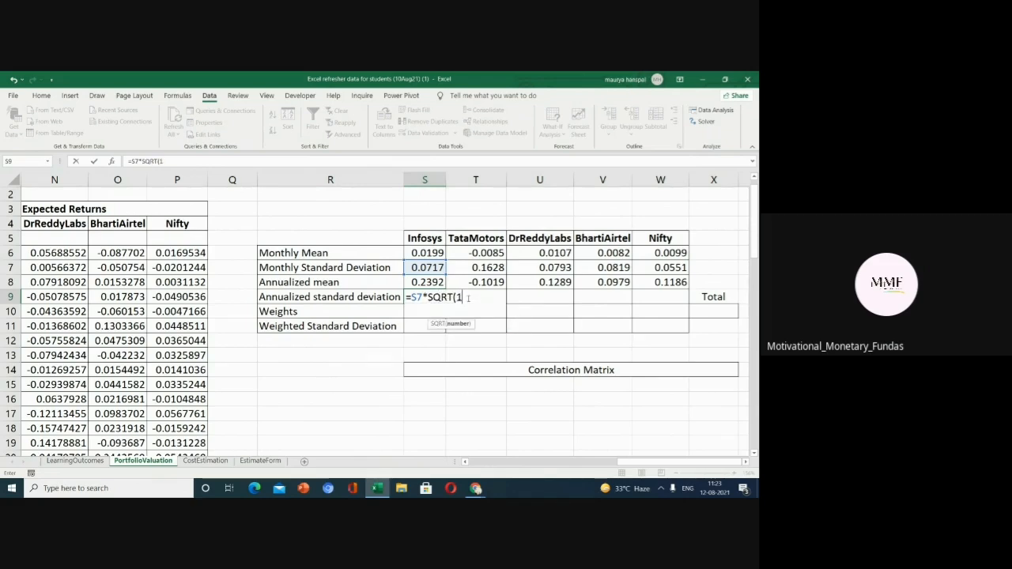
pyautogui.write('2)')
pyautogui.press('Return')
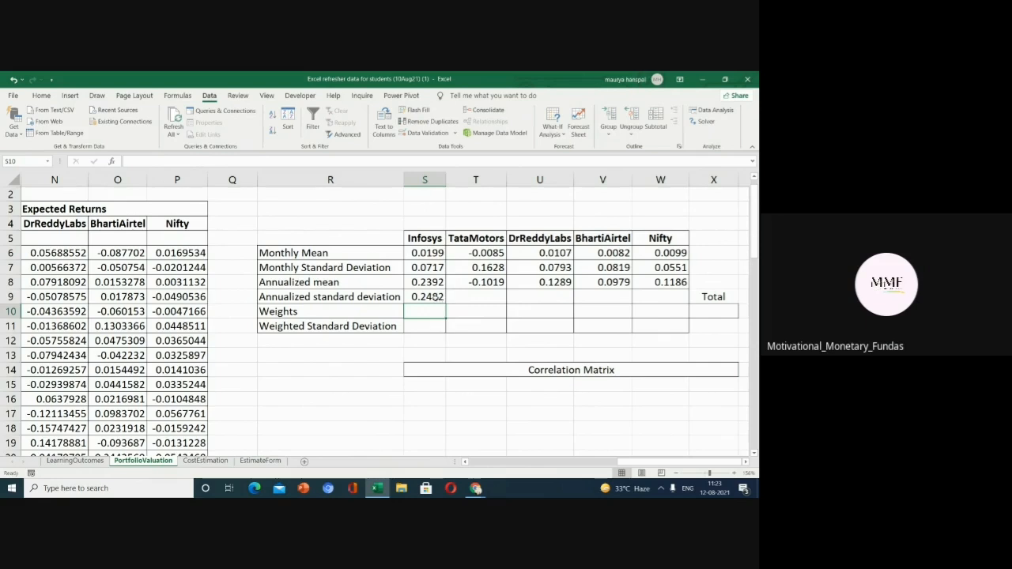
# Review the annualized standard deviation and annualized mean formulas in S9 and S8.
pyautogui.doubleClick(436, 297)
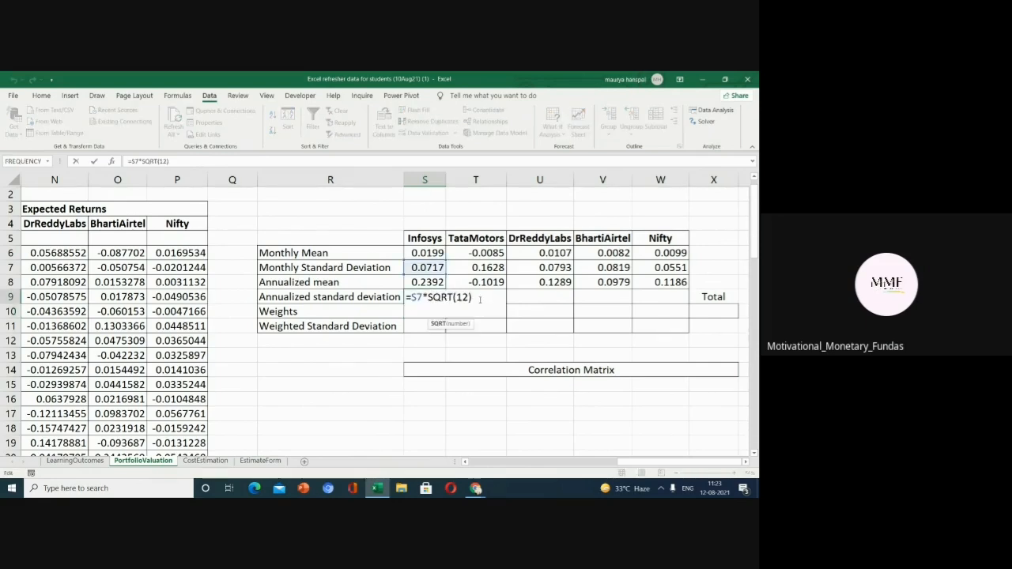
pyautogui.click(478, 298)
pyautogui.press('Return')
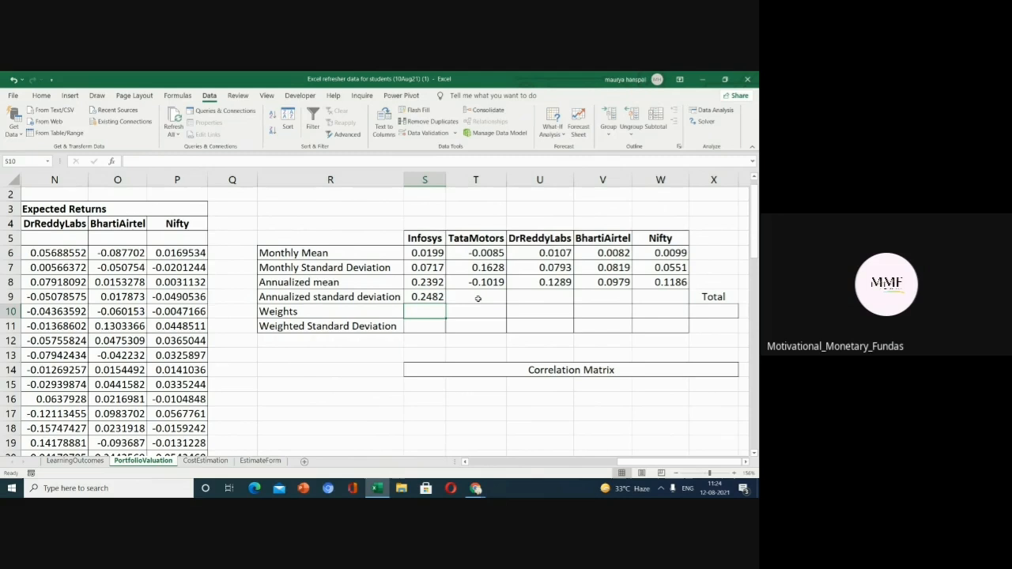
pyautogui.doubleClick(435, 284)
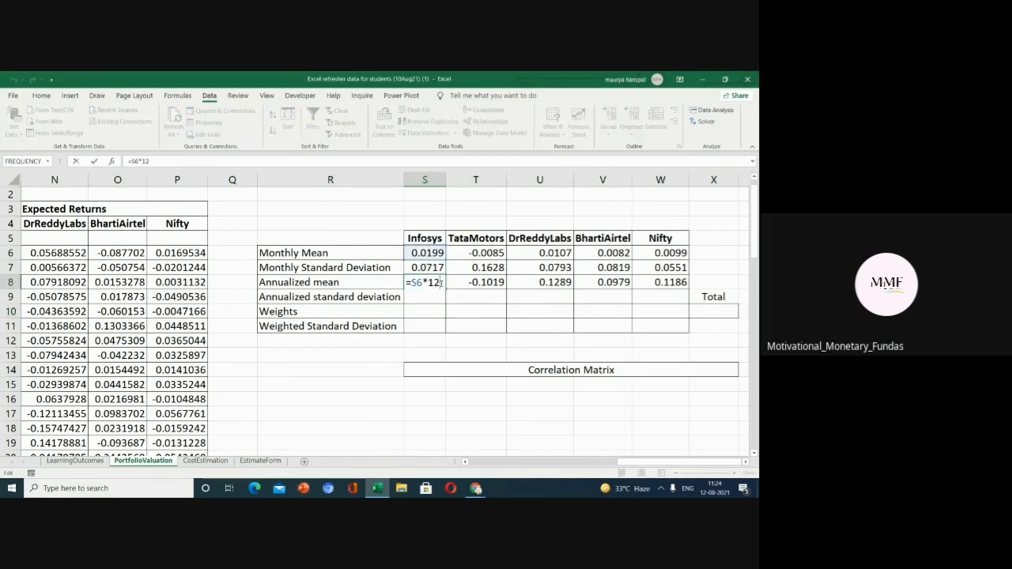
pyautogui.press('Return')
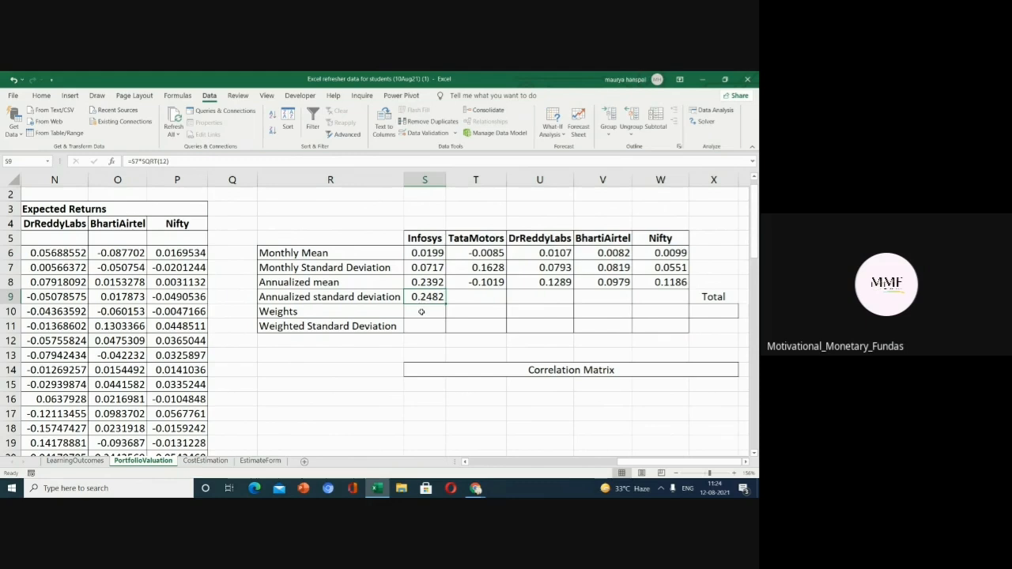
pyautogui.click(422, 313)
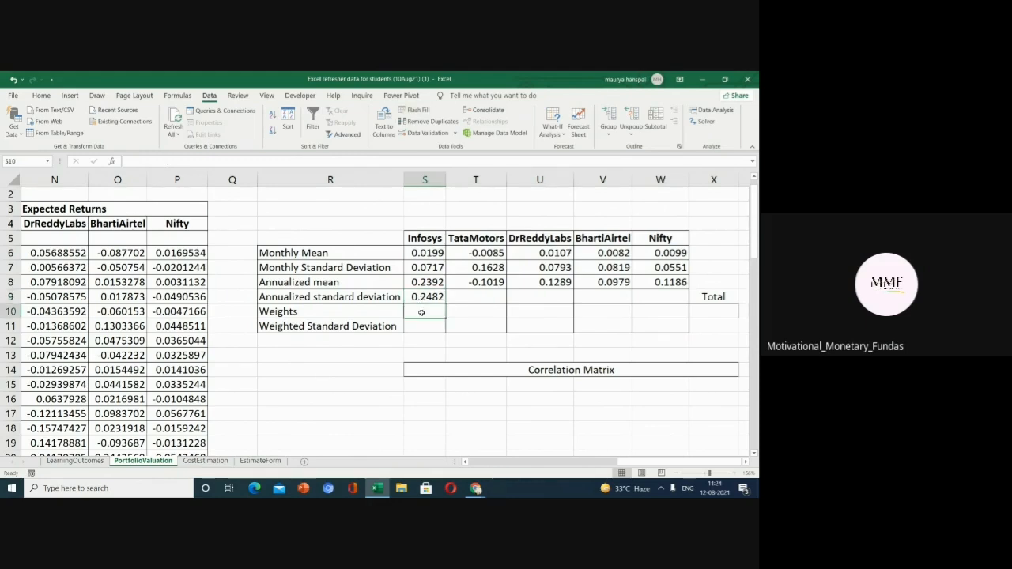
pyautogui.click(423, 328)
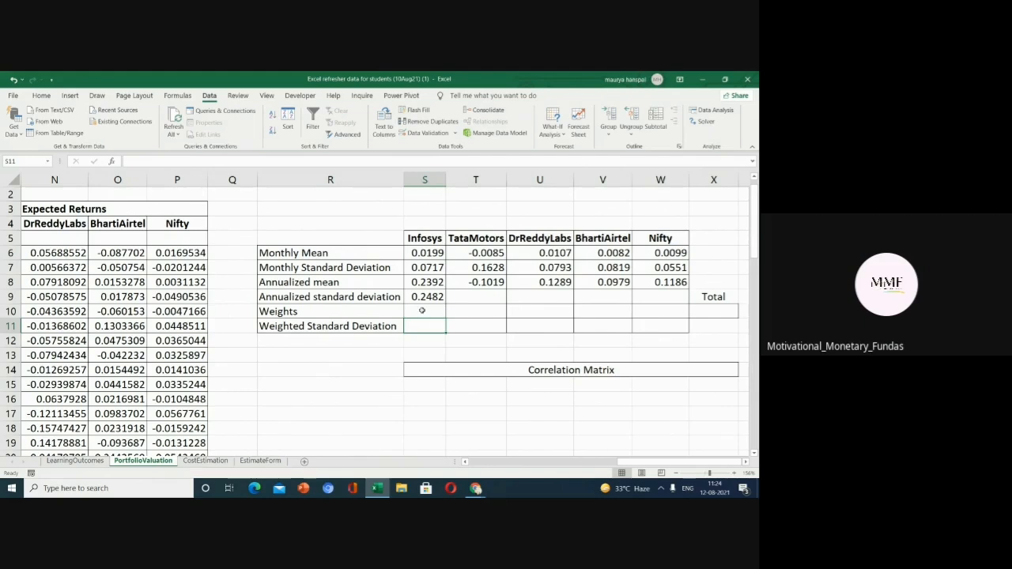
pyautogui.click(422, 310)
pyautogui.click(424, 298)
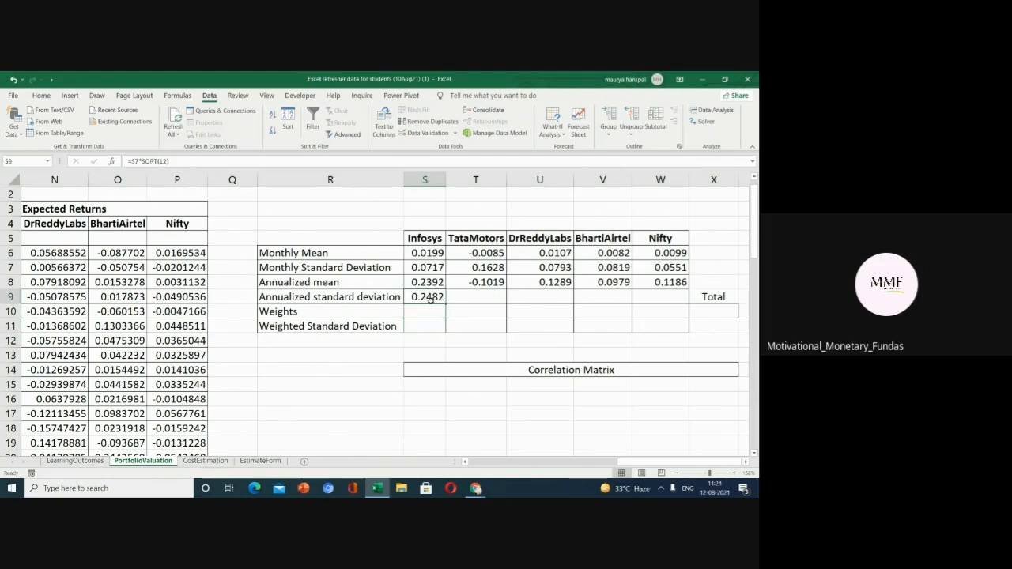
# Fill the annualized standard deviation formula across row 9 from Infosys to the Nifty column.
pyautogui.moveTo(446, 304); pyautogui.dragTo(670, 302)
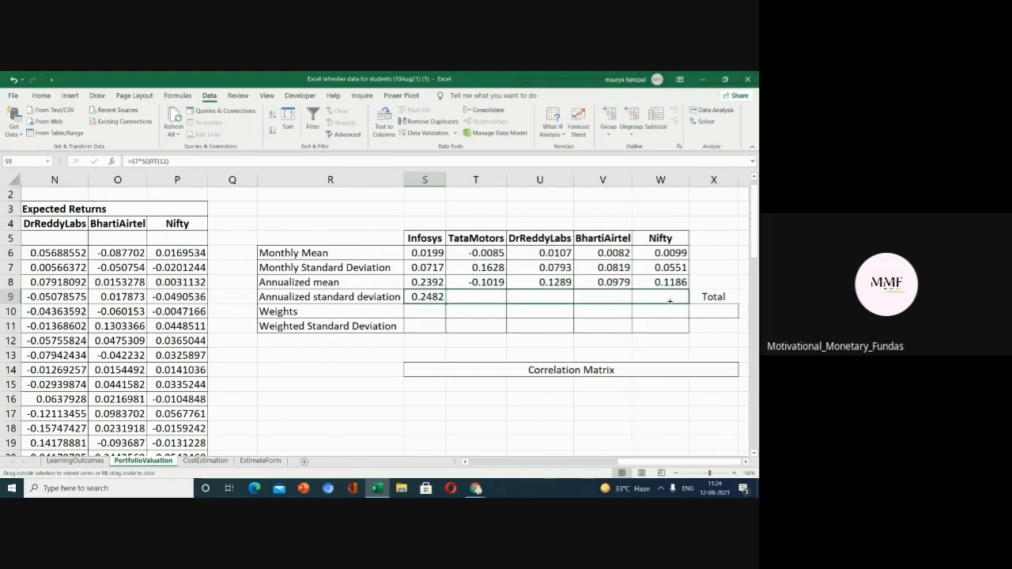
pyautogui.click(431, 314)
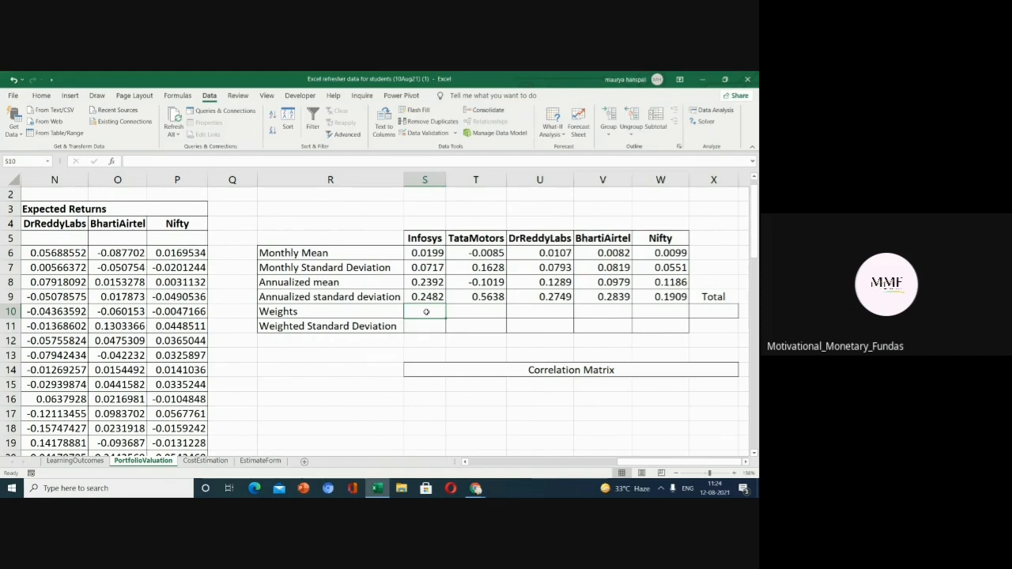
pyautogui.click(699, 313)
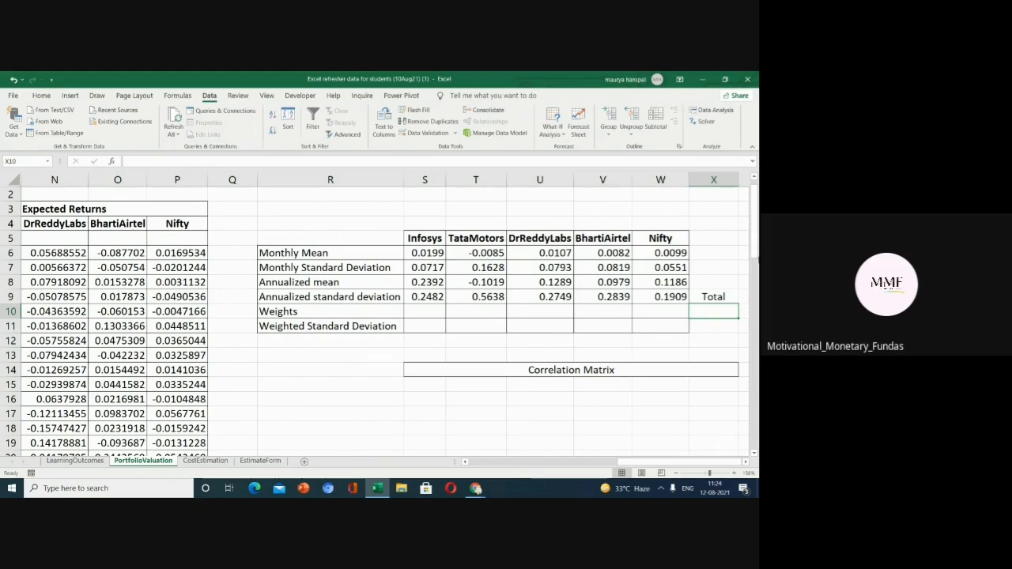
pyautogui.moveTo(755, 215)
pyautogui.mouseDown()
pyautogui.moveTo(755, 227)
pyautogui.moveTo(755, 211)
pyautogui.mouseUp()
# Enter a weight of 0.2 for each of the five columns in the Weights row, Infosys through Nifty.
pyautogui.click(425, 326)
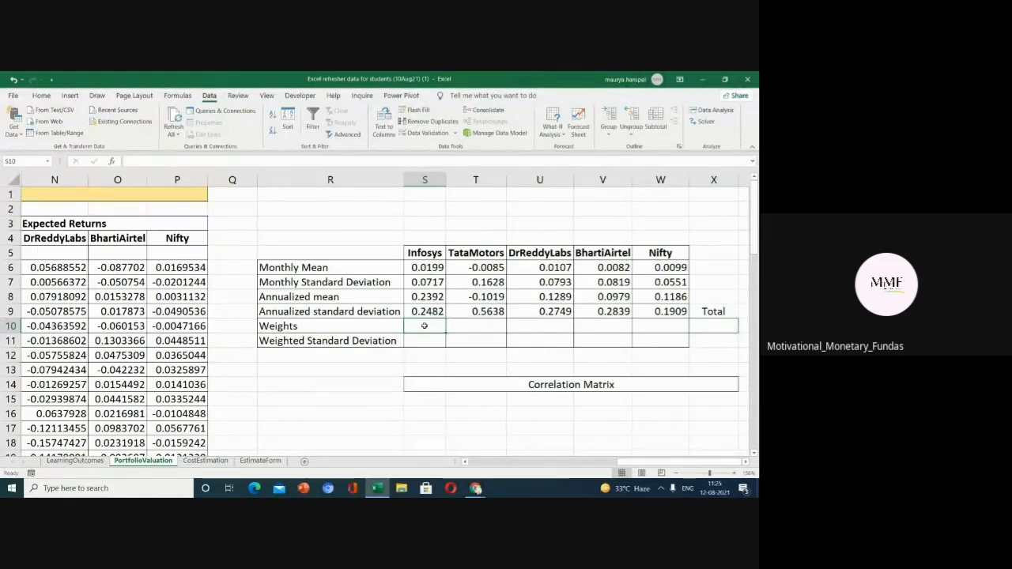
pyautogui.write('0.2')
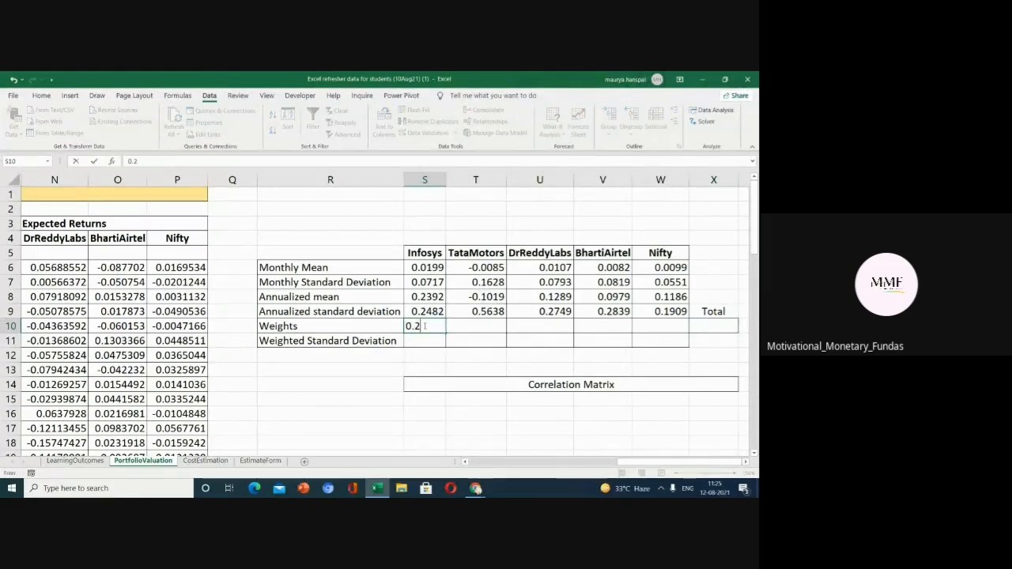
pyautogui.press('Tab')
pyautogui.write('0.')
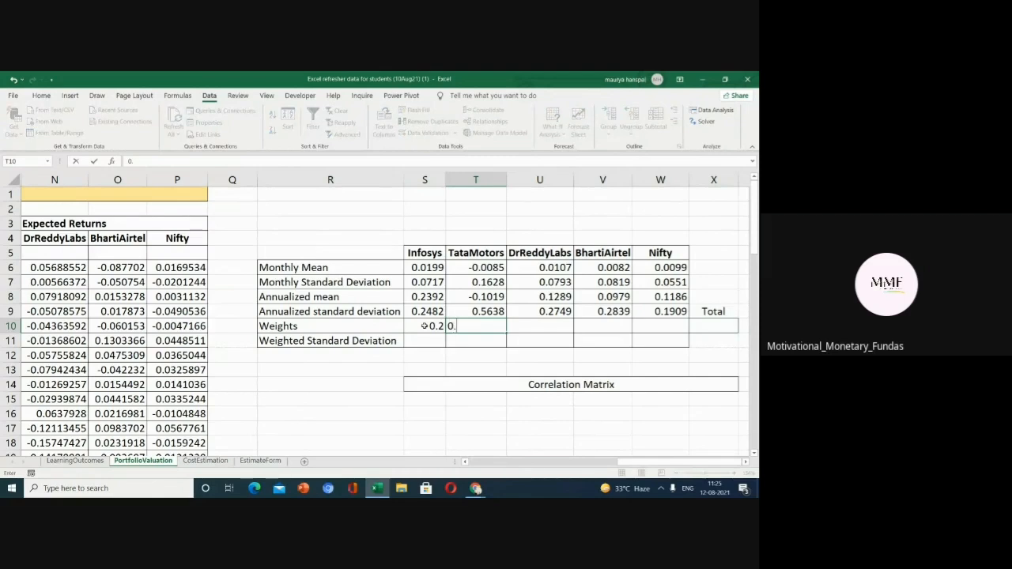
pyautogui.write('2')
pyautogui.press('Tab')
pyautogui.write('0.')
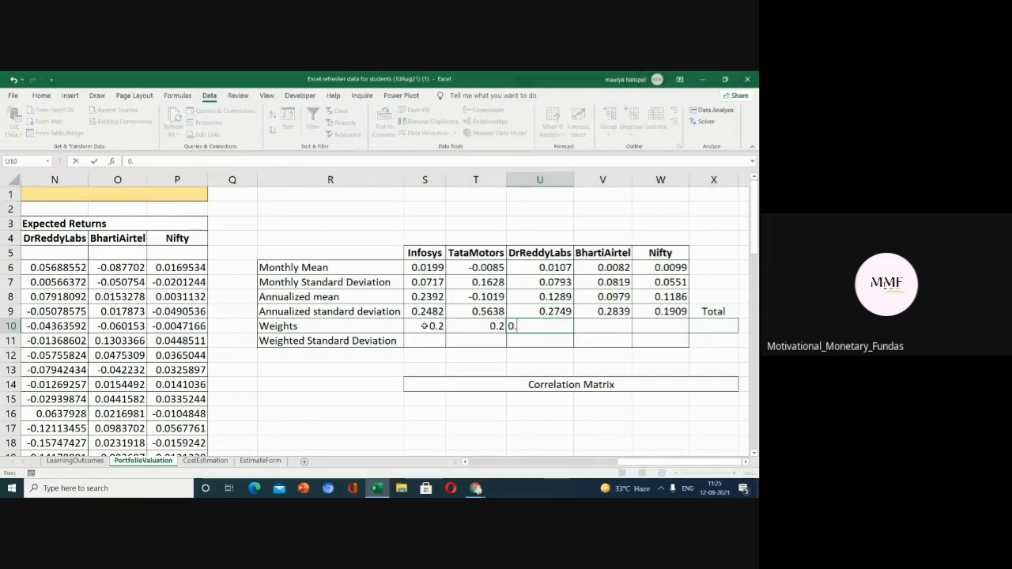
pyautogui.write('2')
pyautogui.press('Tab')
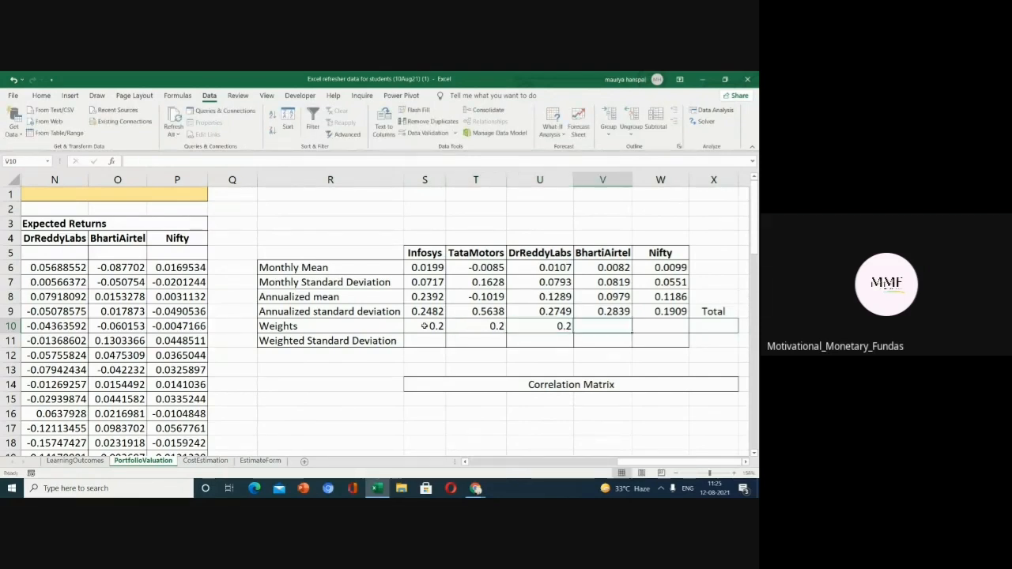
pyautogui.write('0.2')
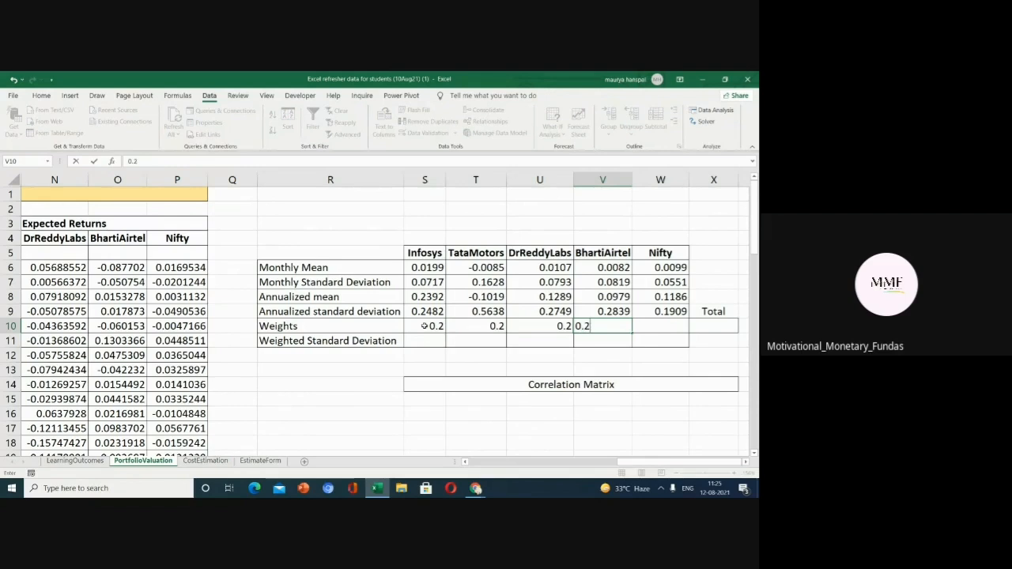
pyautogui.press('Tab')
pyautogui.write('0.2')
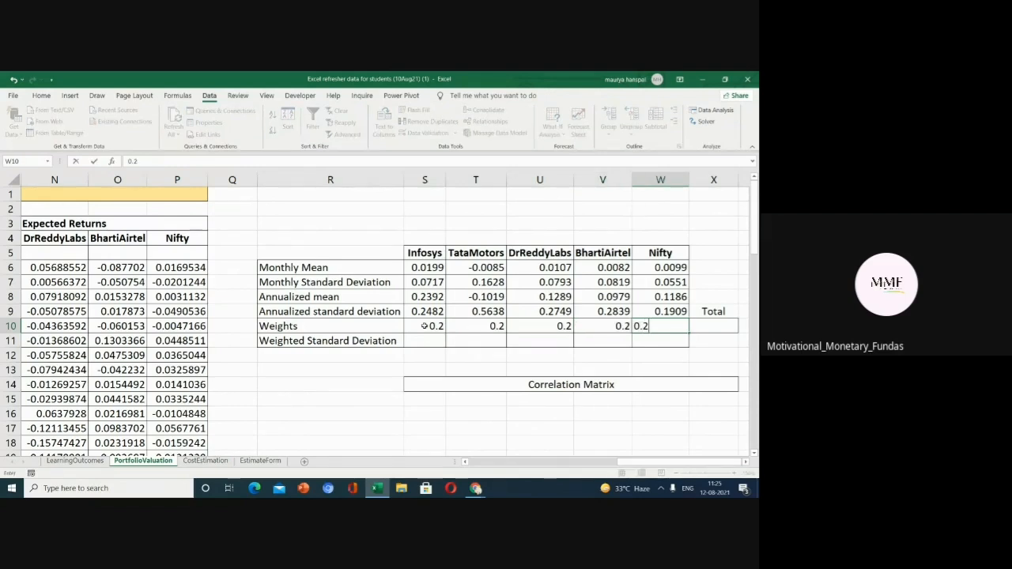
pyautogui.press('Tab')
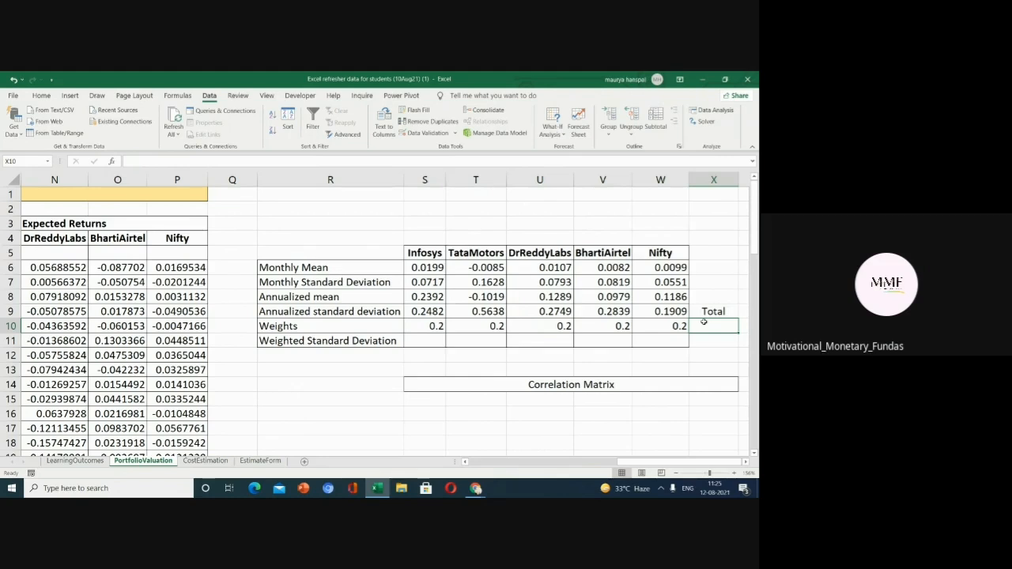
# Total the weights in X10 with =SUM(S10:W10).
pyautogui.write('=sum')
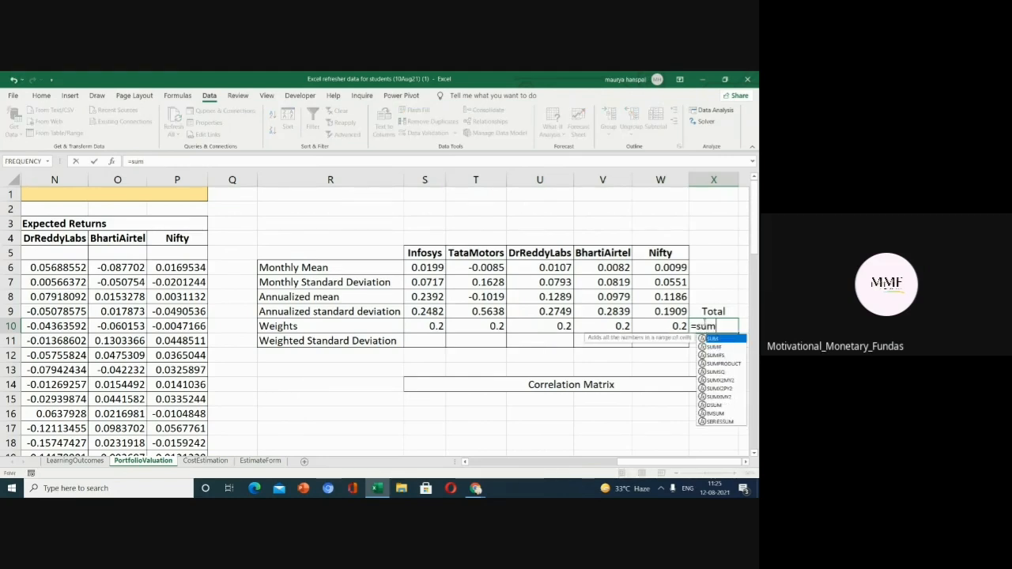
pyautogui.write('(')
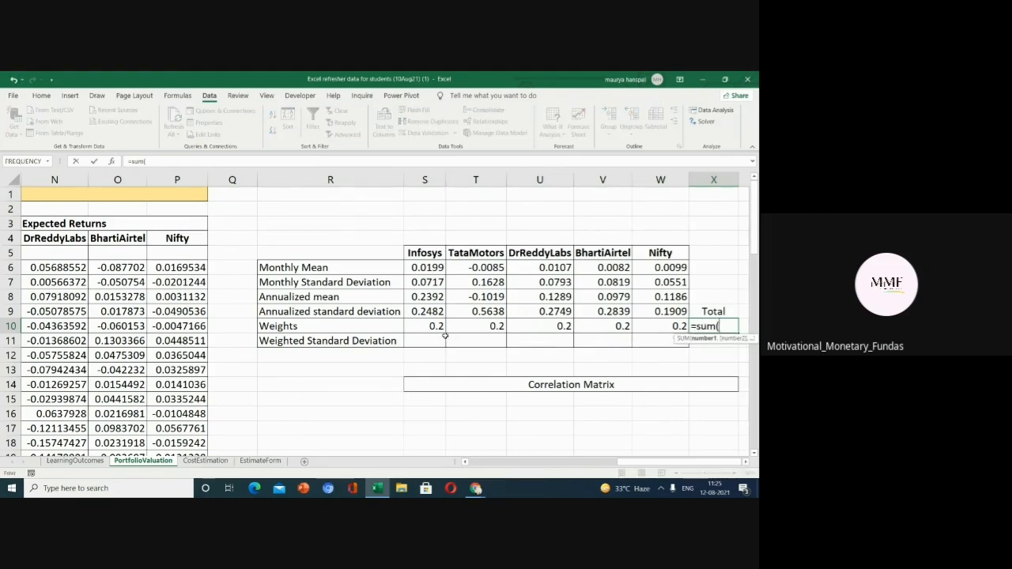
pyautogui.moveTo(441, 329); pyautogui.dragTo(655, 323)
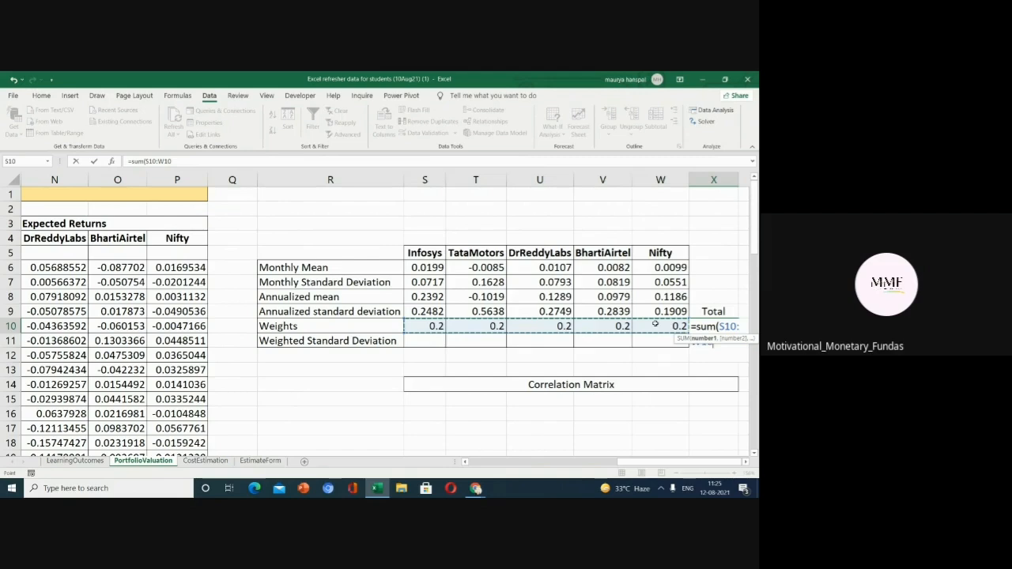
pyautogui.press('Return')
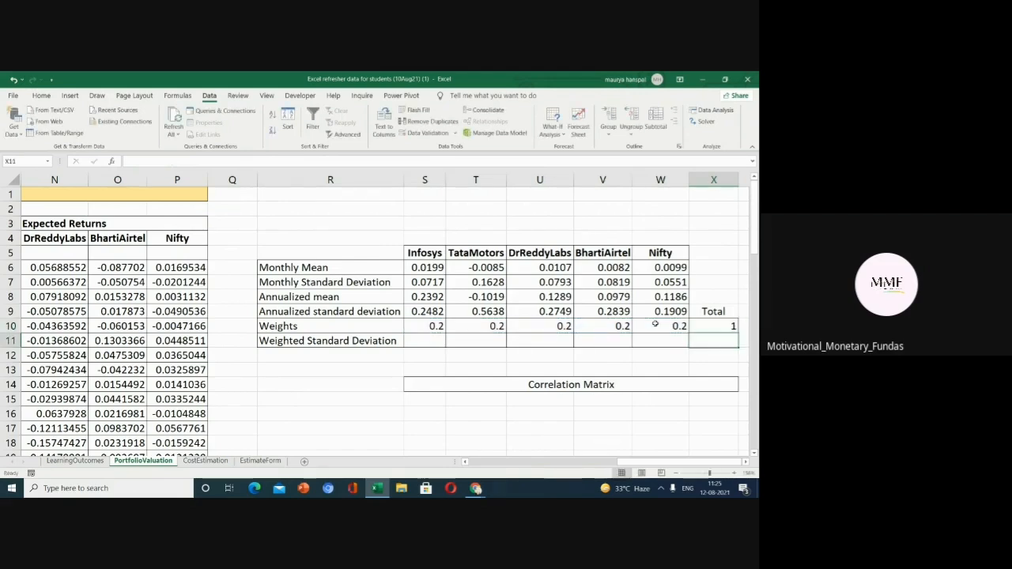
# Enter =S9*S10 in S11 as Infosys's weighted standard deviation and fill it across row 11 to the Nifty column.
pyautogui.click(425, 343)
pyautogui.write('=')
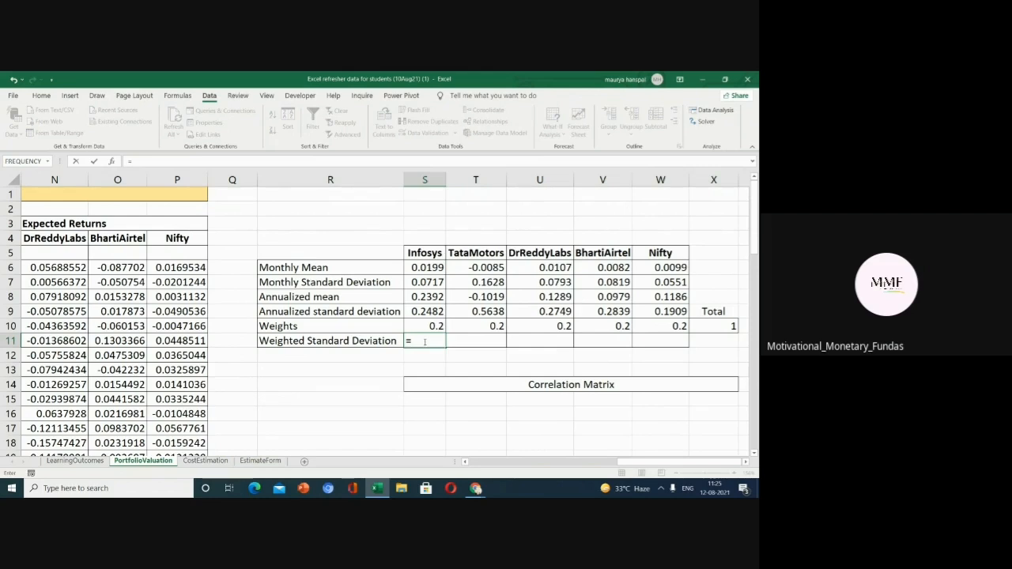
pyautogui.click(417, 313)
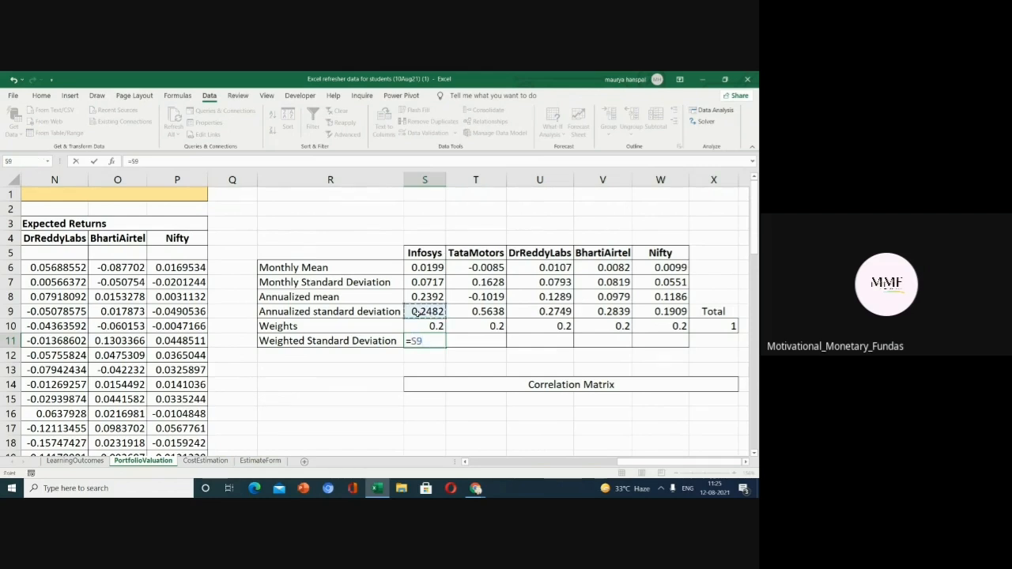
pyautogui.write('*')
pyautogui.click(419, 325)
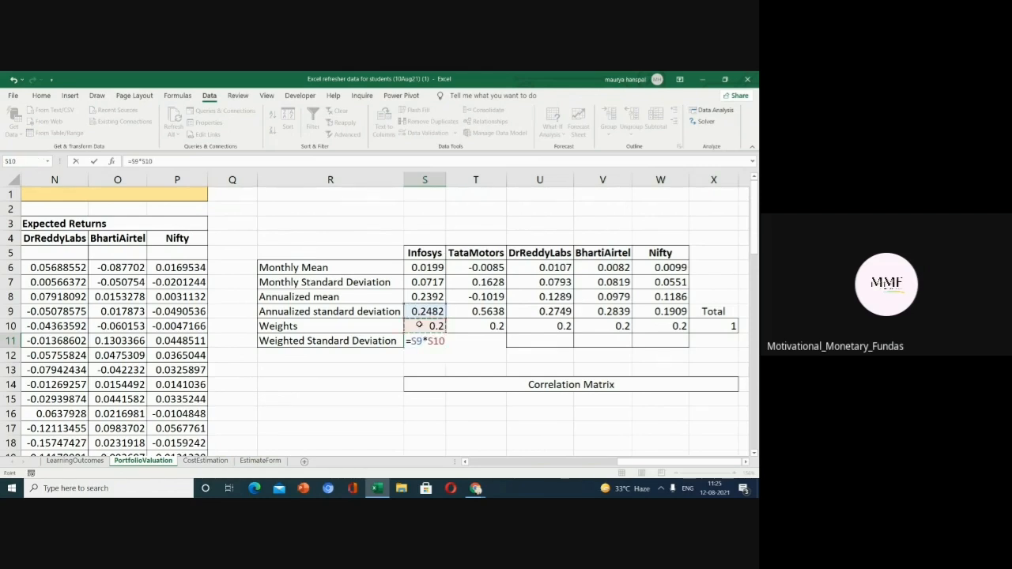
pyautogui.press('Return')
pyautogui.click(437, 342)
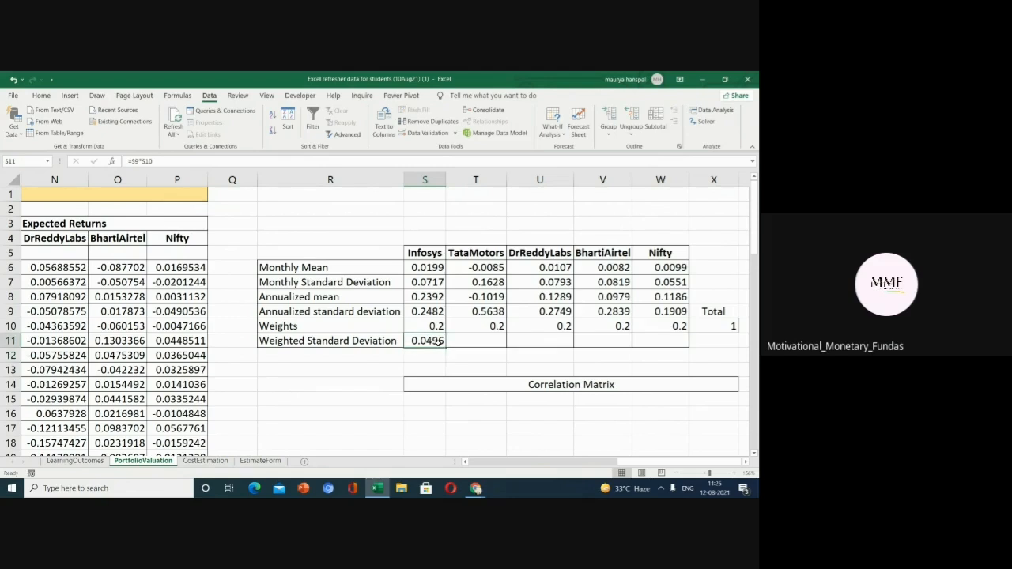
pyautogui.moveTo(444, 347); pyautogui.dragTo(666, 333)
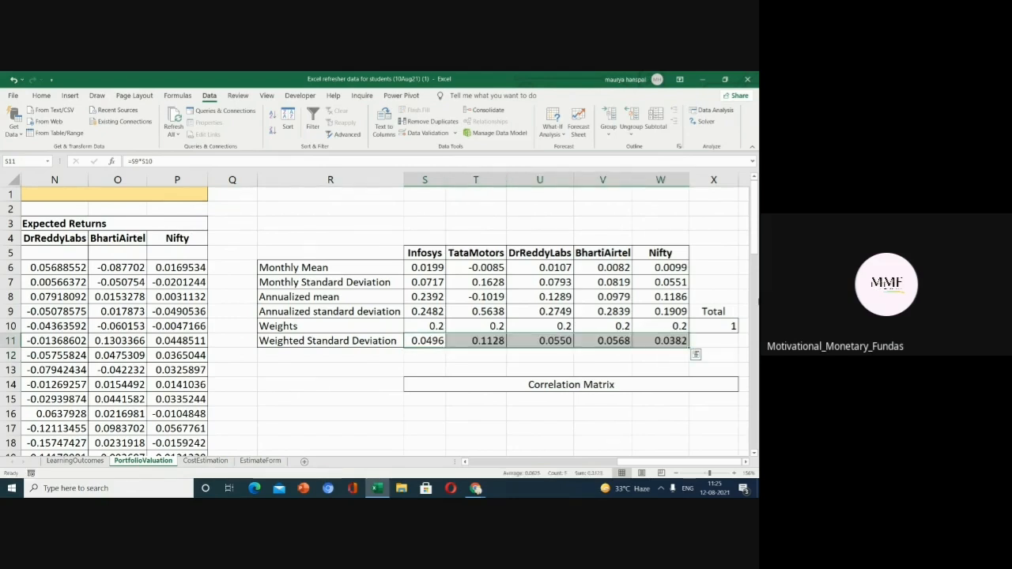
# Check the Excel add-ins so the Analysis ToolPak is active for the Data ribbon.
pyautogui.moveTo(757, 229); pyautogui.dragTo(759, 261)
pyautogui.click(554, 310)
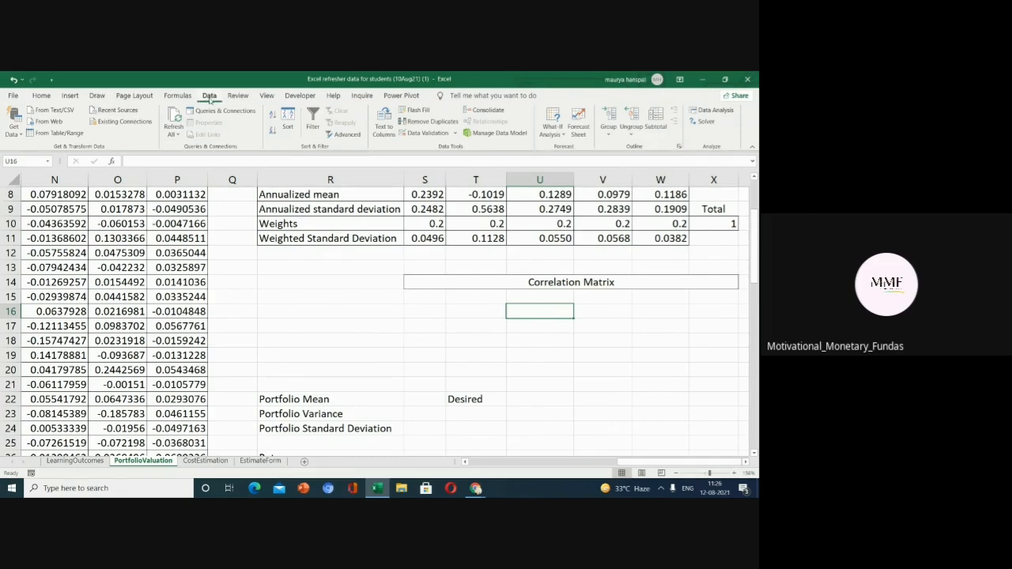
pyautogui.doubleClick(210, 96)
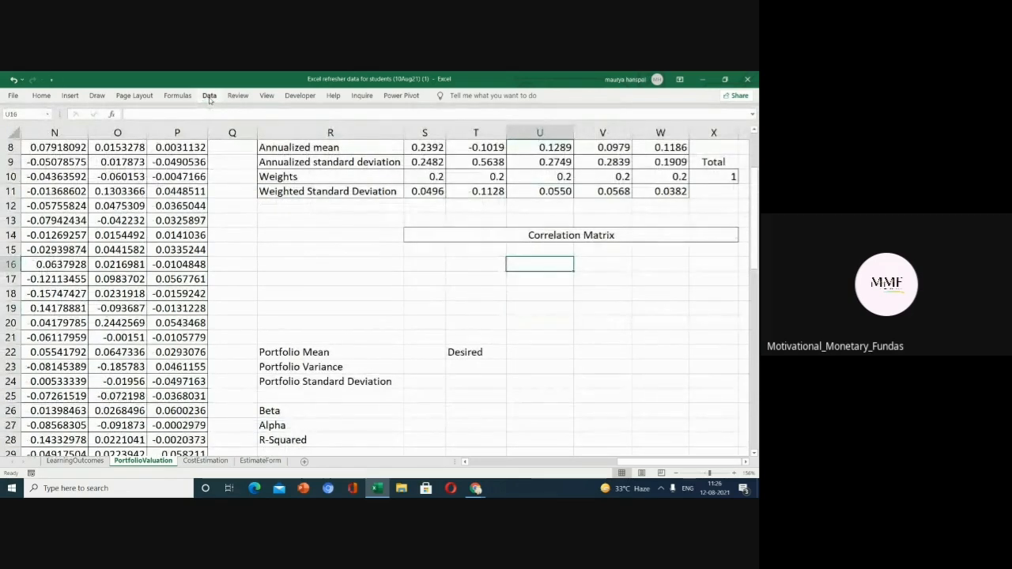
pyautogui.click(209, 96)
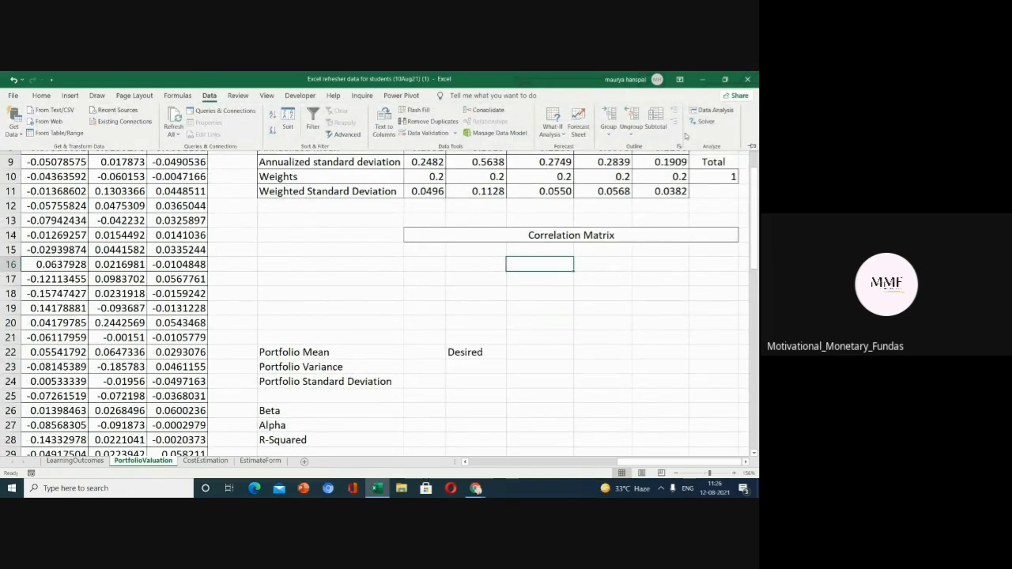
pyautogui.click(13, 96)
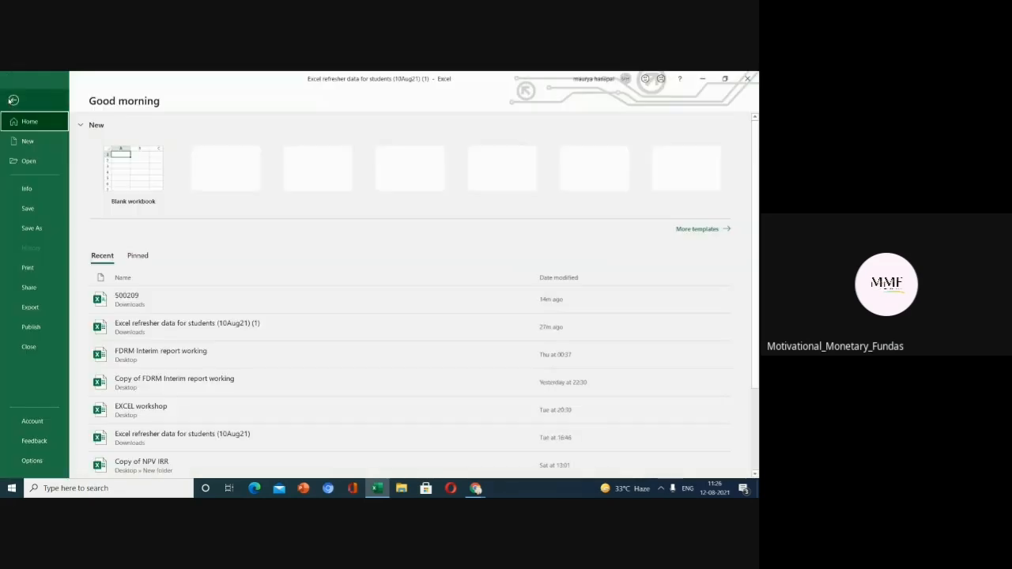
pyautogui.click(32, 462)
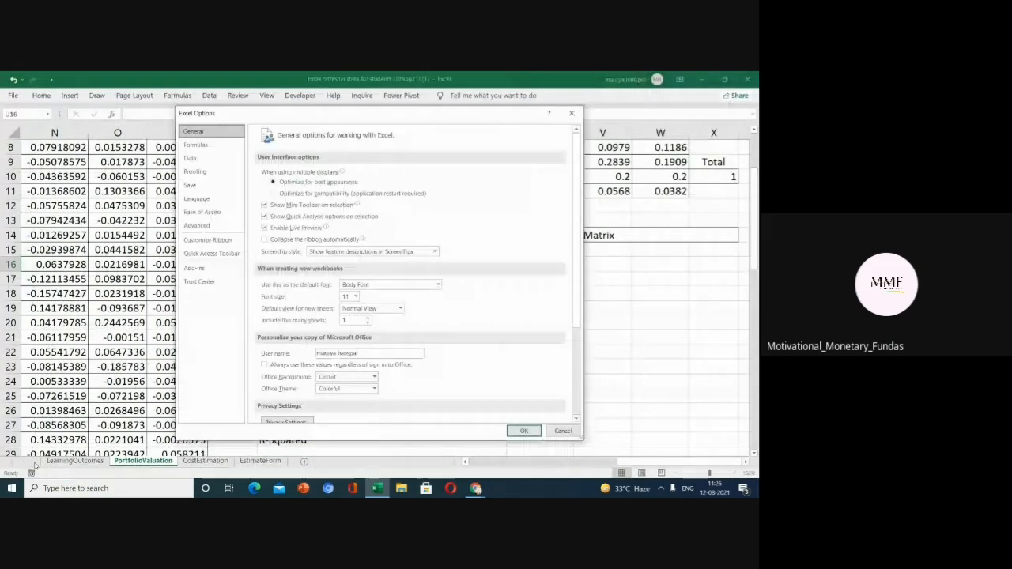
pyautogui.click(194, 268)
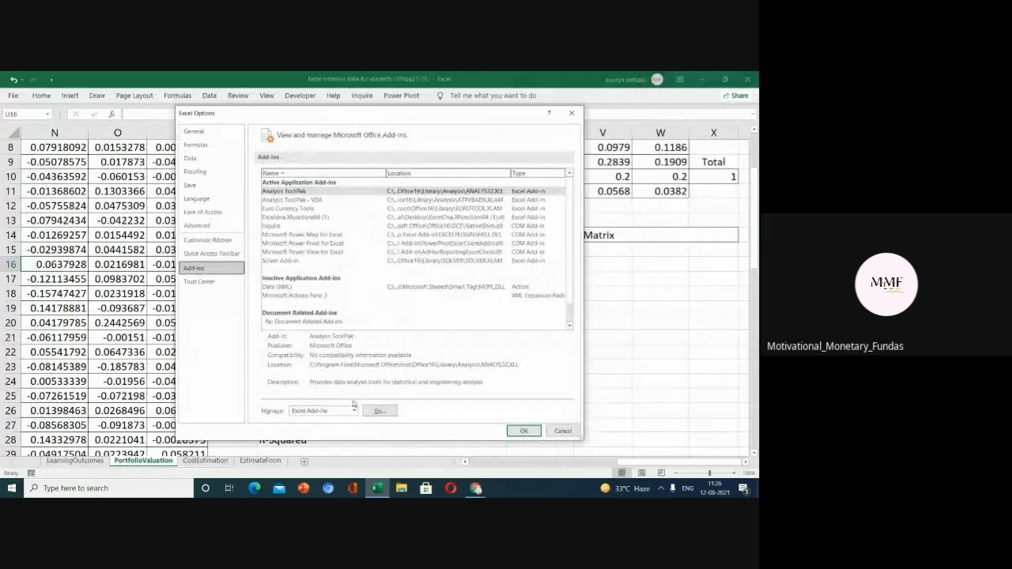
pyautogui.click(354, 409)
pyautogui.click(339, 427)
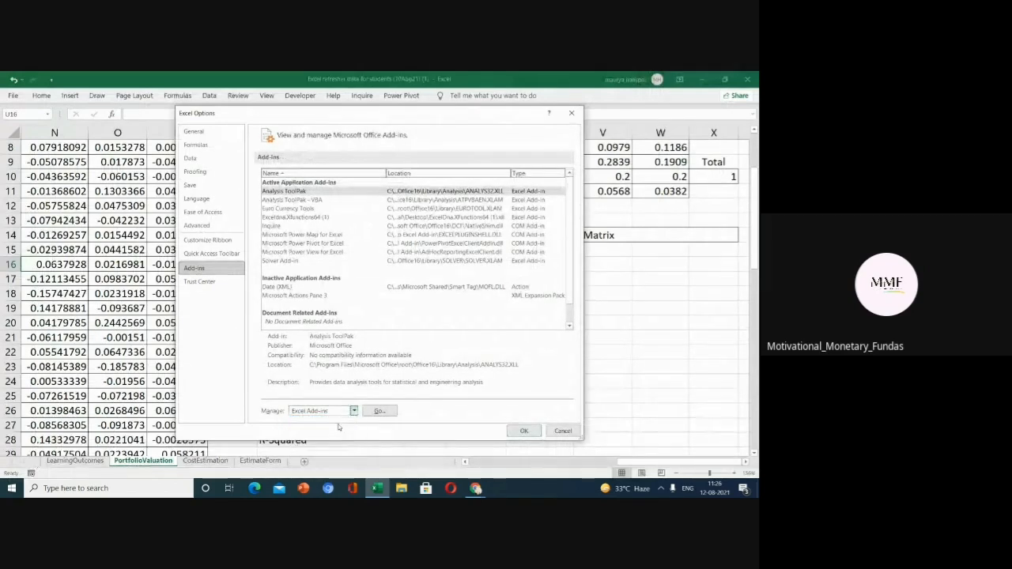
pyautogui.click(376, 411)
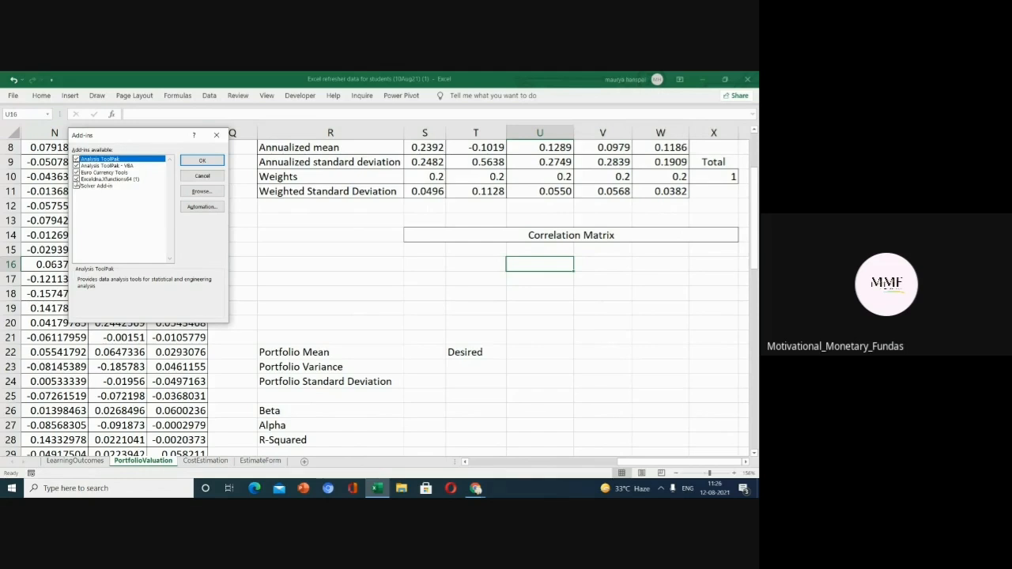
pyautogui.click(200, 162)
pyautogui.click(209, 98)
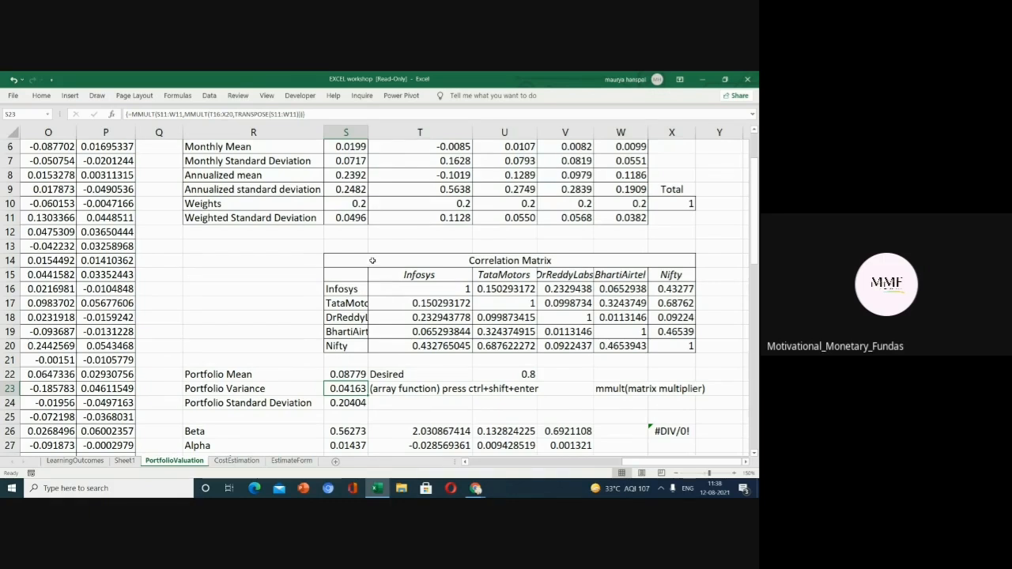
# Run the Data Analysis Correlation tool on S5:W11 with labels in first row, output to a new worksheet.
pyautogui.moveTo(372, 260)
pyautogui.mouseDown()
pyautogui.moveTo(475, 278)
pyautogui.moveTo(564, 346)
pyautogui.mouseUp()
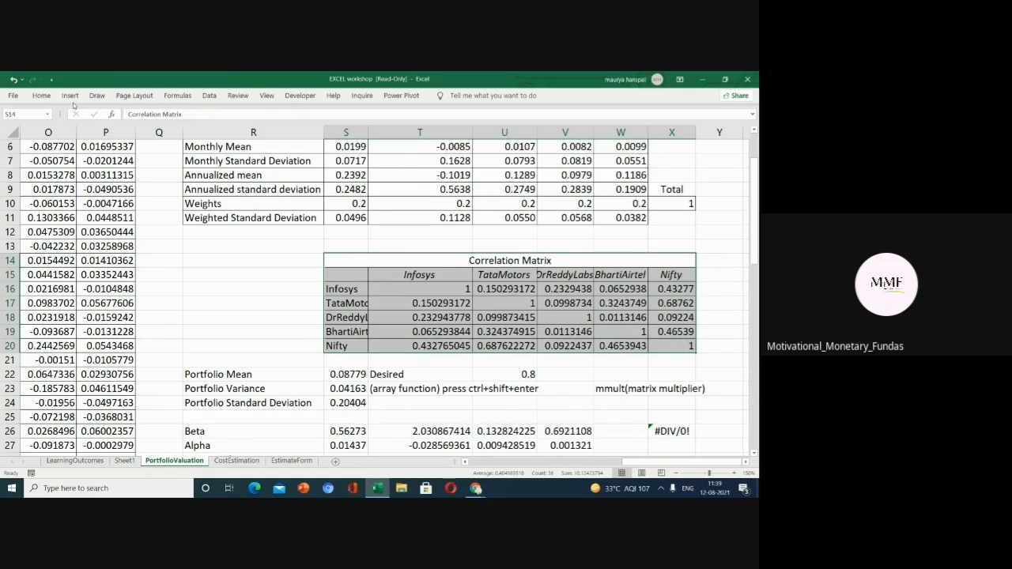
pyautogui.click(70, 96)
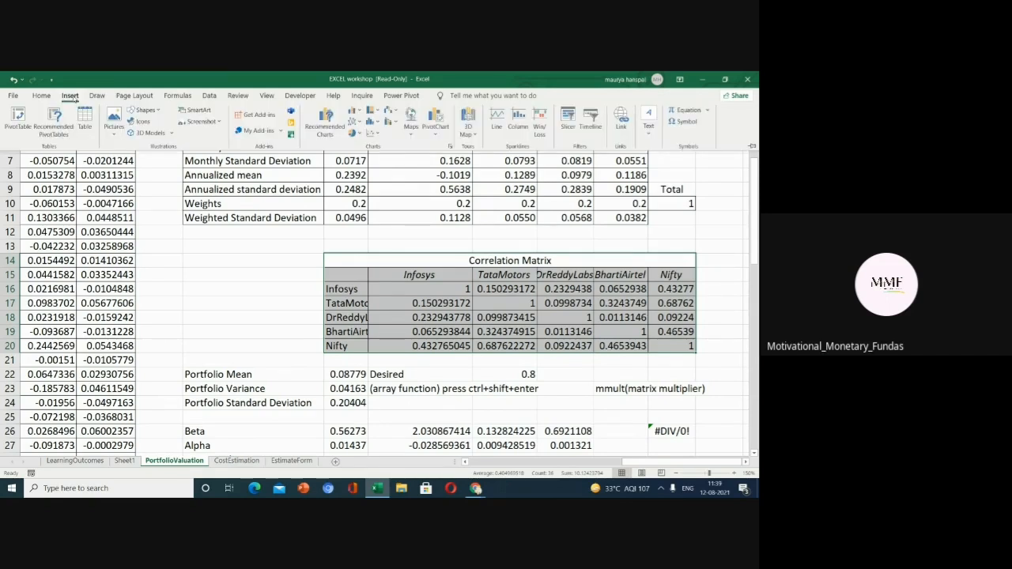
pyautogui.click(216, 96)
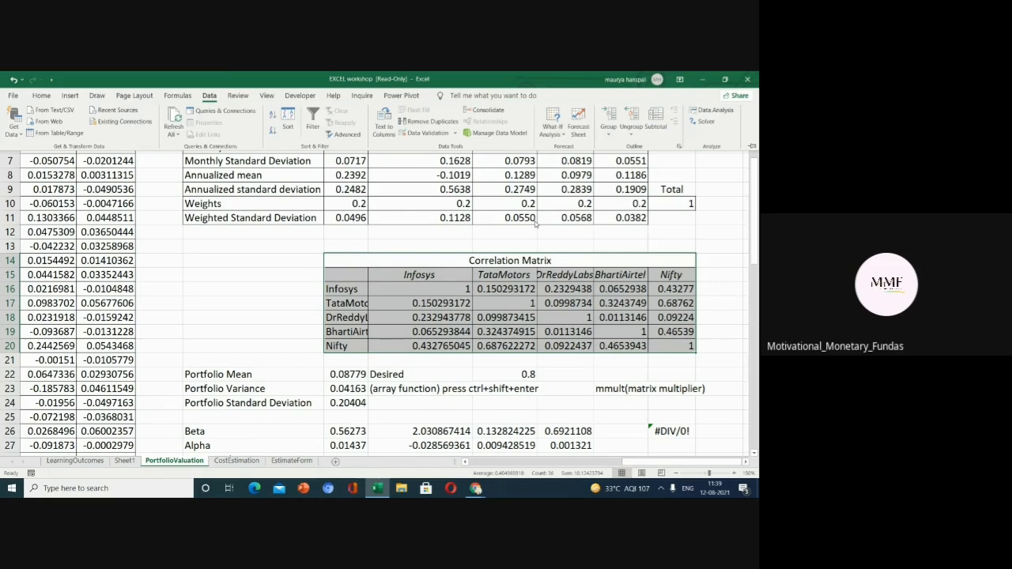
pyautogui.click(714, 110)
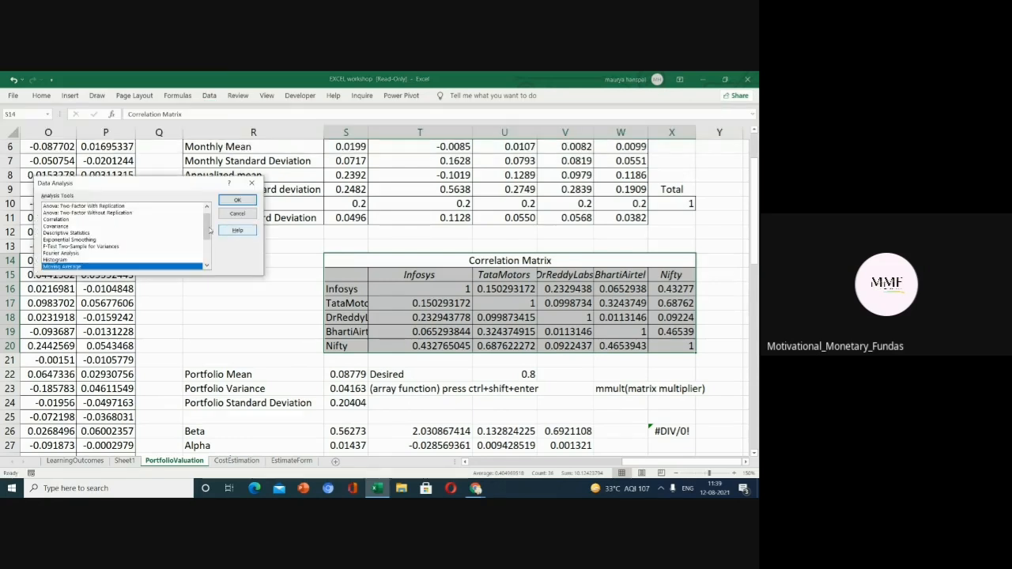
pyautogui.doubleClick(79, 219)
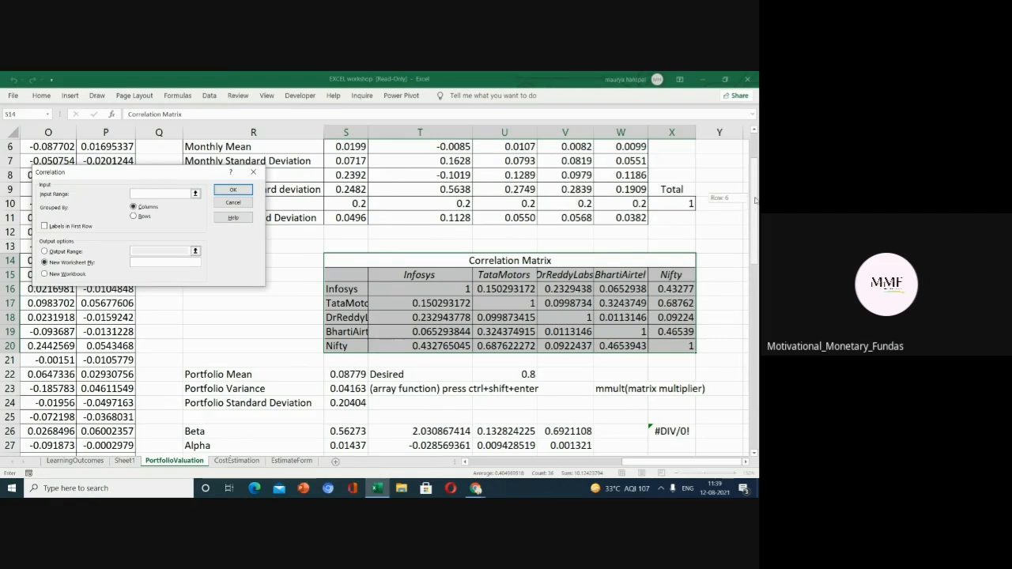
pyautogui.scroll(2, 360, 227)
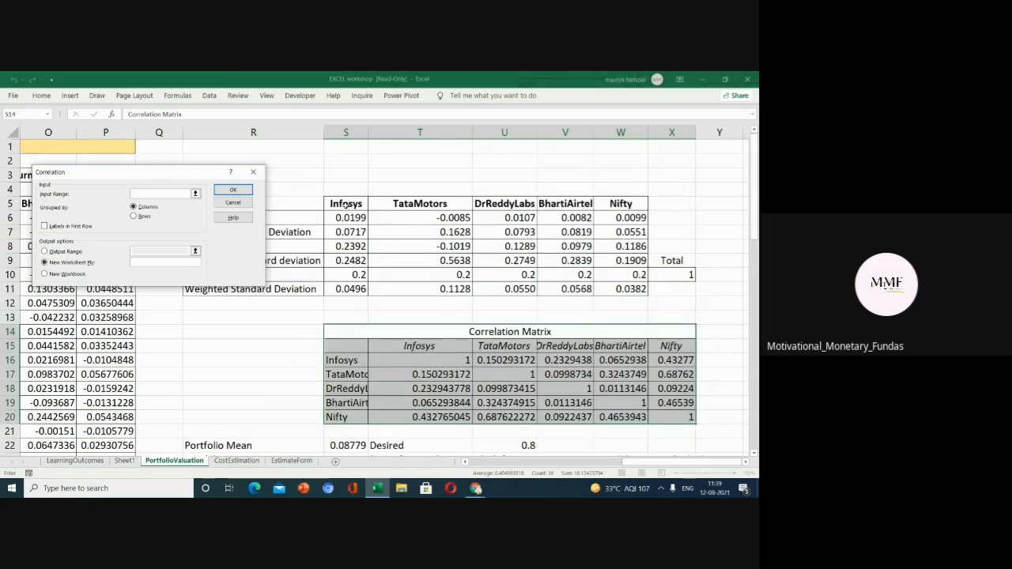
pyautogui.moveTo(345, 204); pyautogui.dragTo(634, 291)
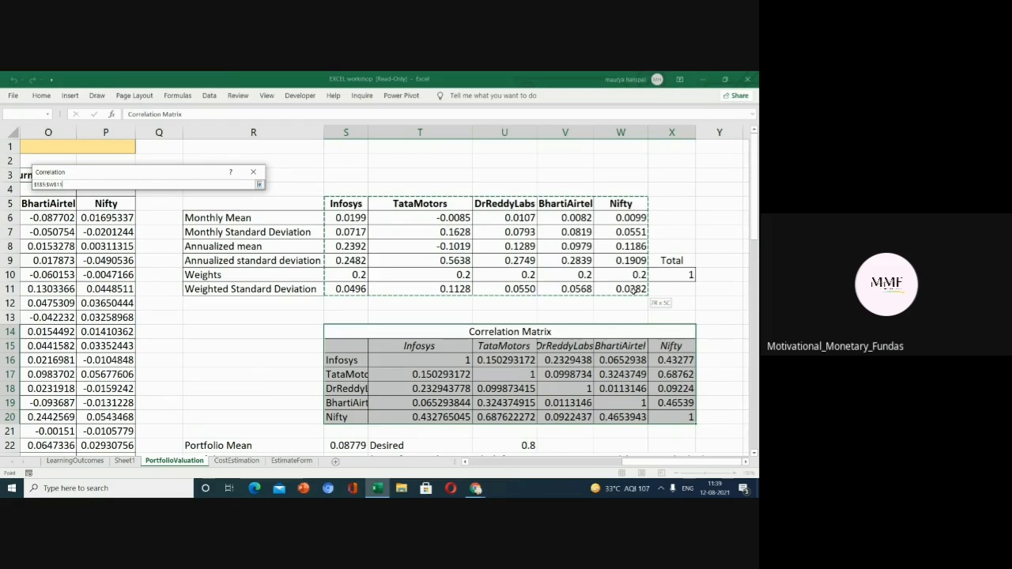
pyautogui.moveTo(633, 290); pyautogui.dragTo(634, 291)
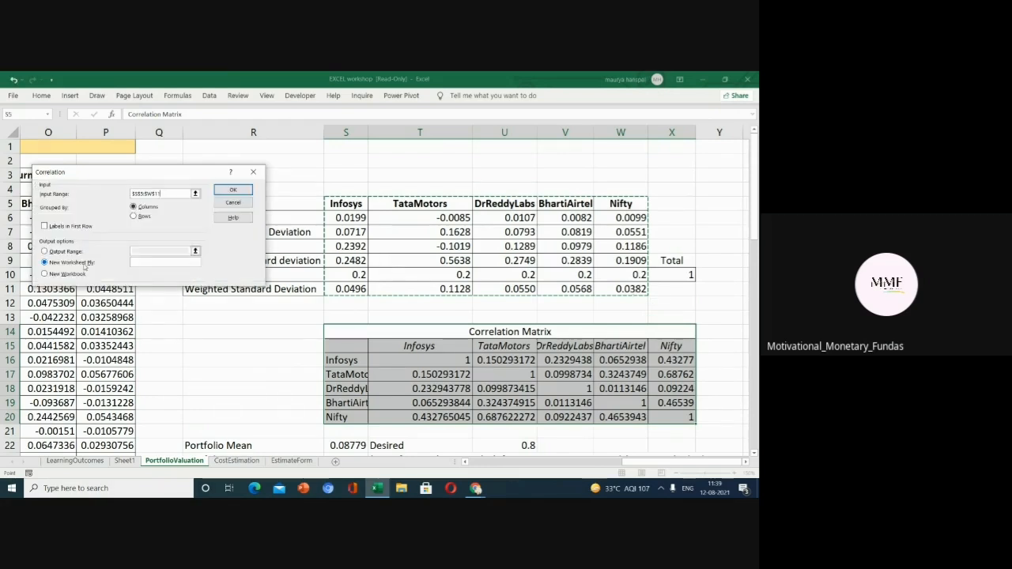
pyautogui.click(44, 226)
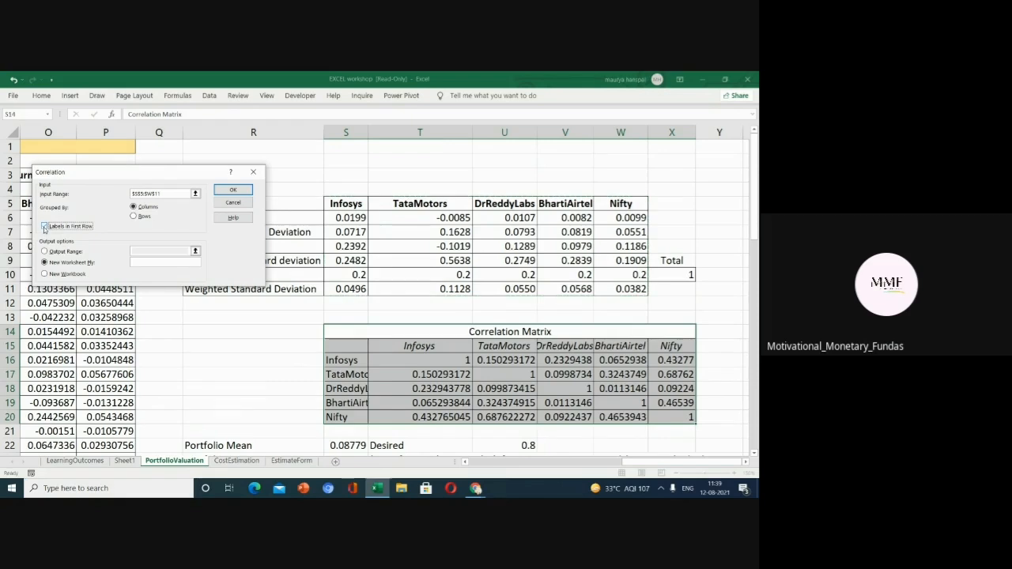
pyautogui.click(234, 190)
pyautogui.click(111, 175)
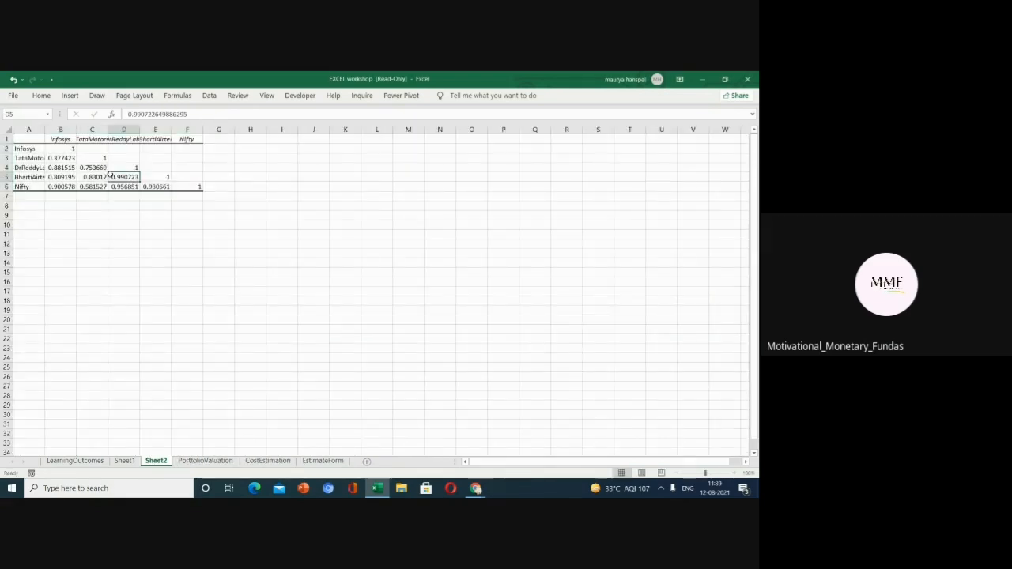
pyautogui.scroll(1, 181, 277)
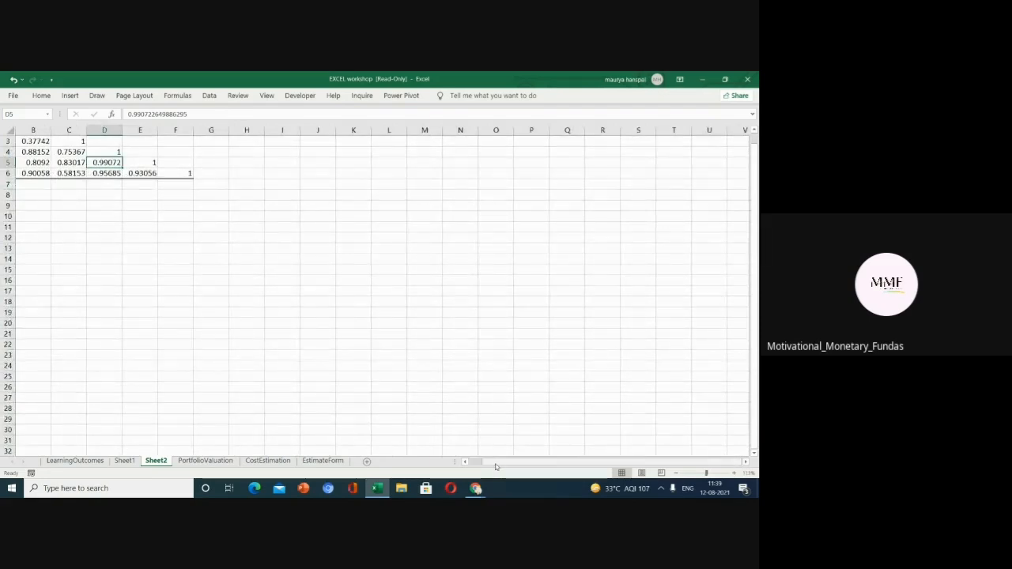
pyautogui.moveTo(491, 465); pyautogui.dragTo(476, 465)
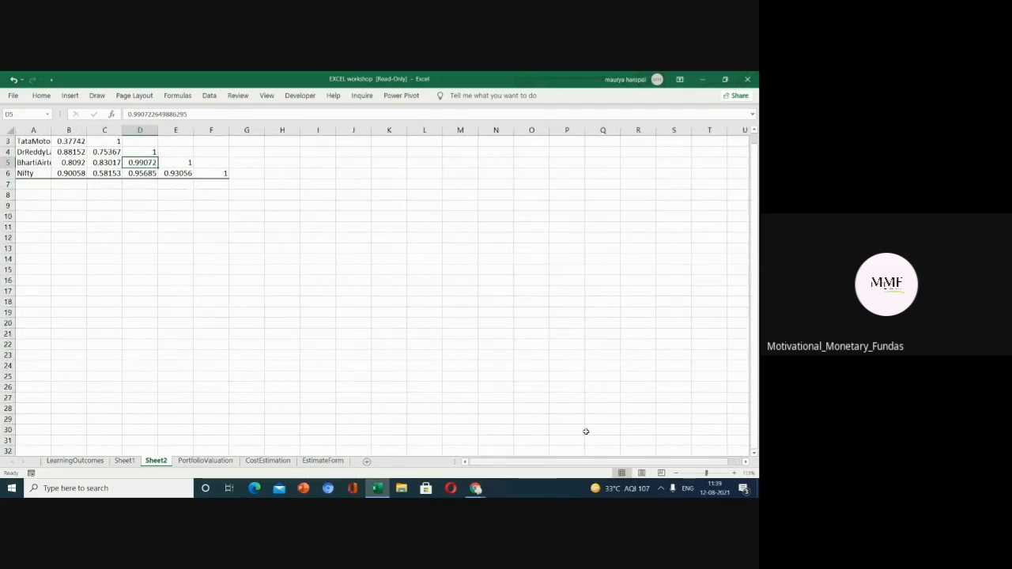
pyautogui.moveTo(757, 277); pyautogui.dragTo(756, 262)
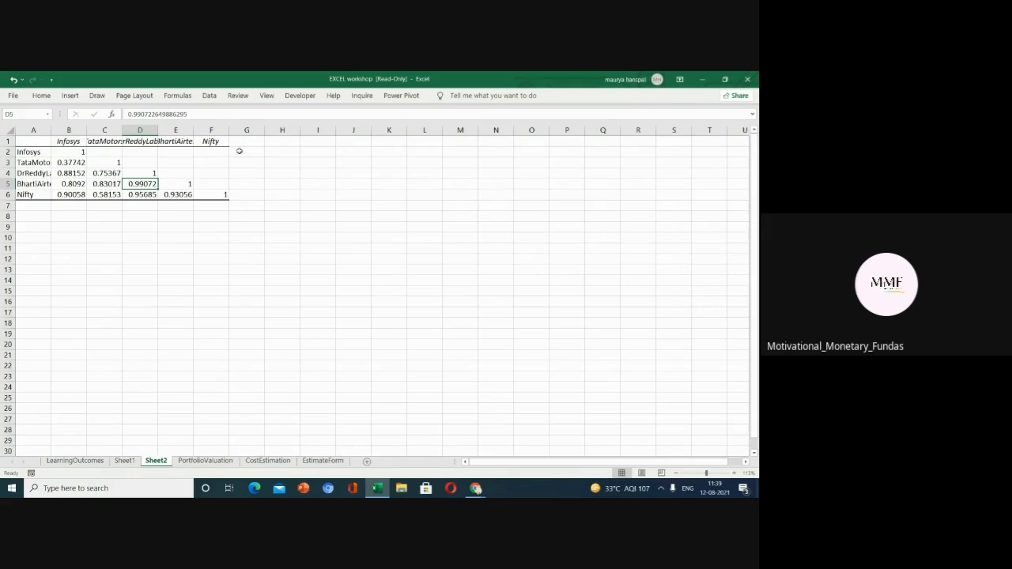
pyautogui.click(109, 155)
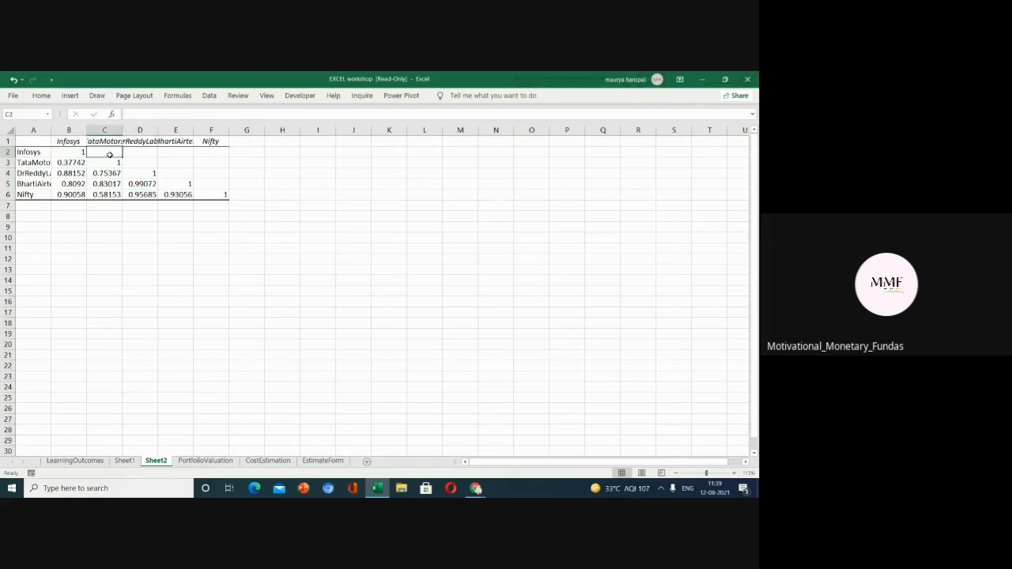
pyautogui.click(174, 152)
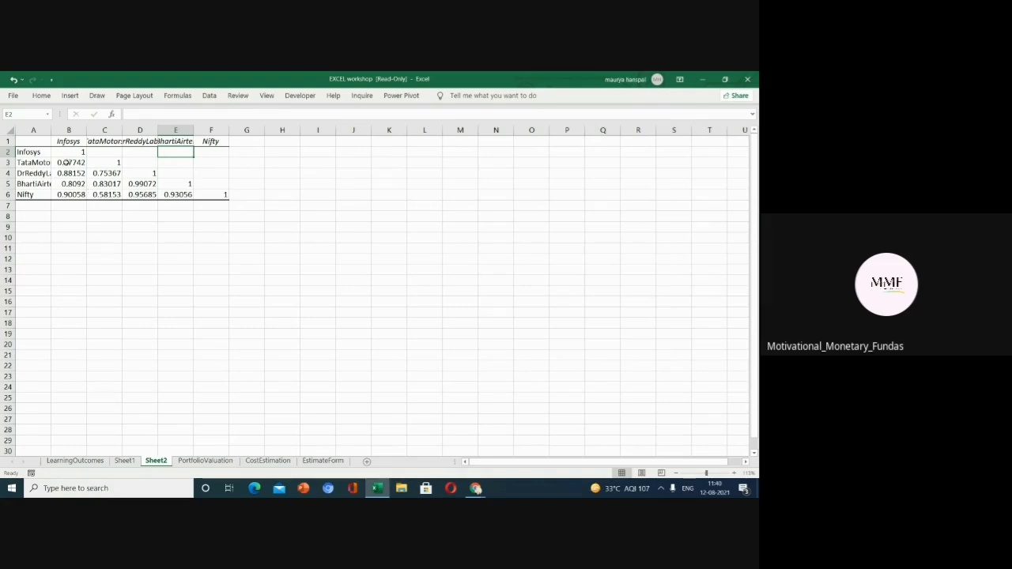
# Copy the Infosys correlations B3:B6 and paste them transposed into C2:F2 to complete the matrix's first row.
pyautogui.moveTo(66, 162); pyautogui.dragTo(71, 193)
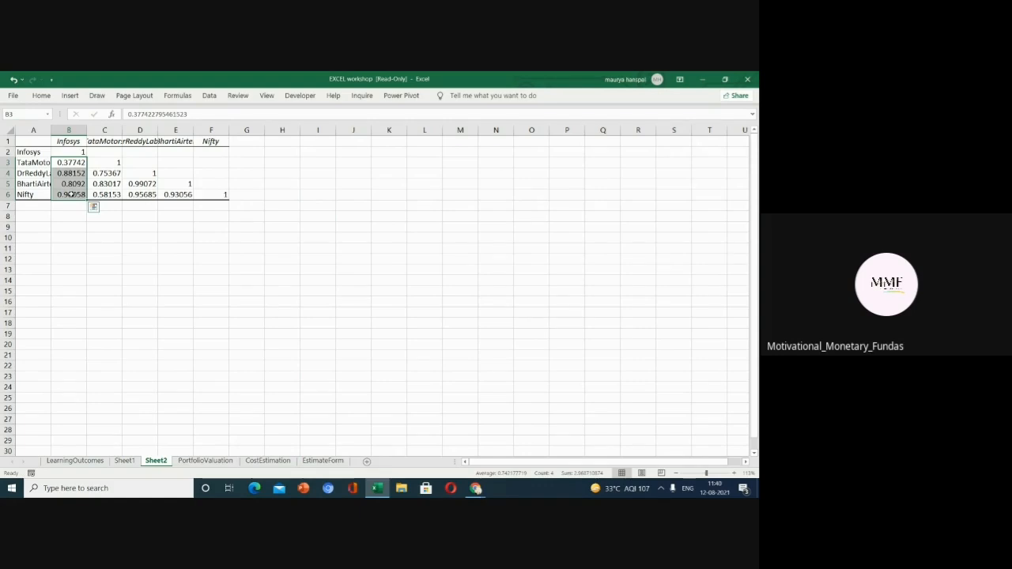
pyautogui.hotkey('ctrl', 'c')
pyautogui.click(100, 151)
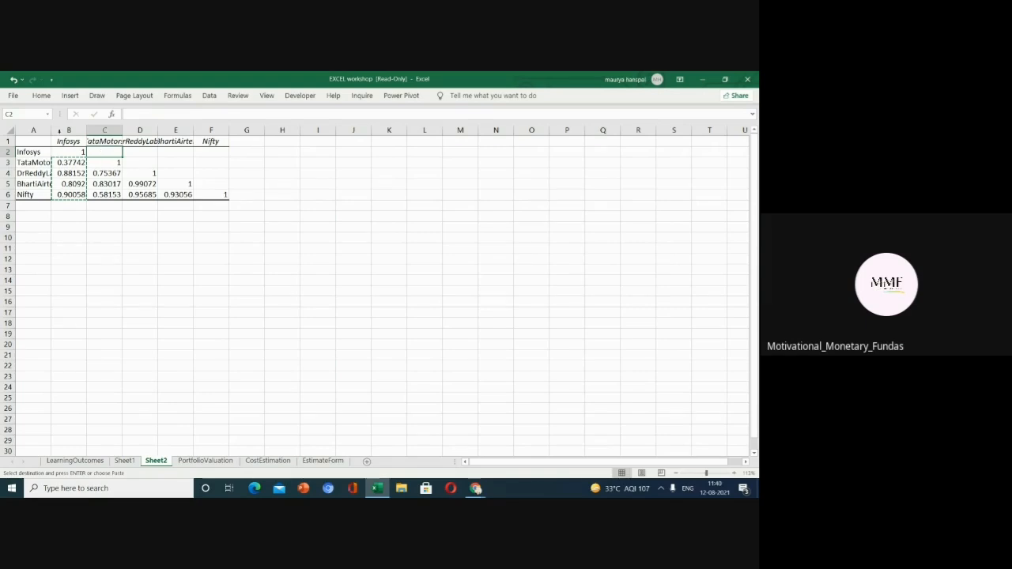
pyautogui.click(14, 95)
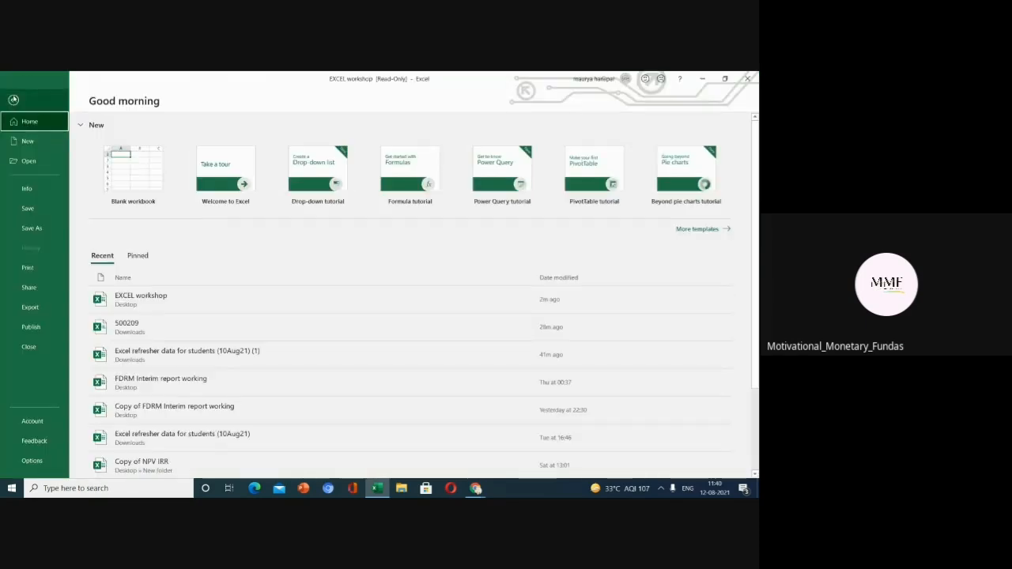
pyautogui.click(14, 100)
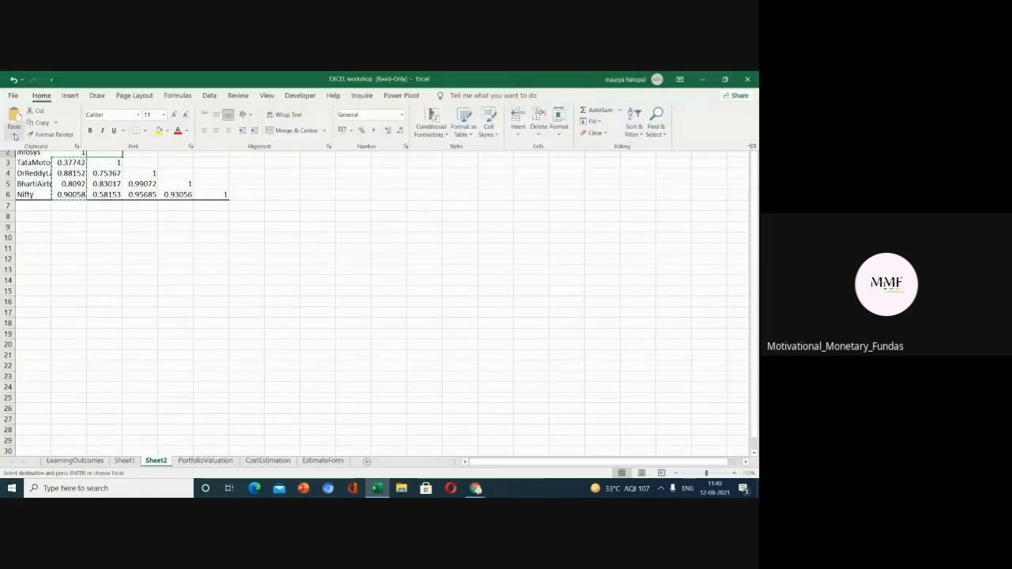
pyautogui.click(15, 136)
pyautogui.click(36, 256)
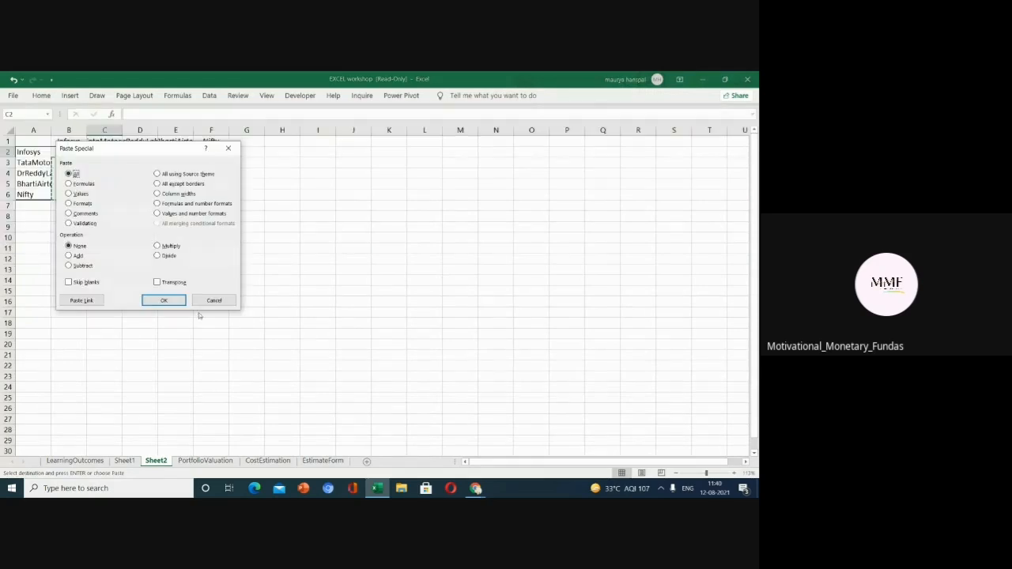
pyautogui.click(157, 282)
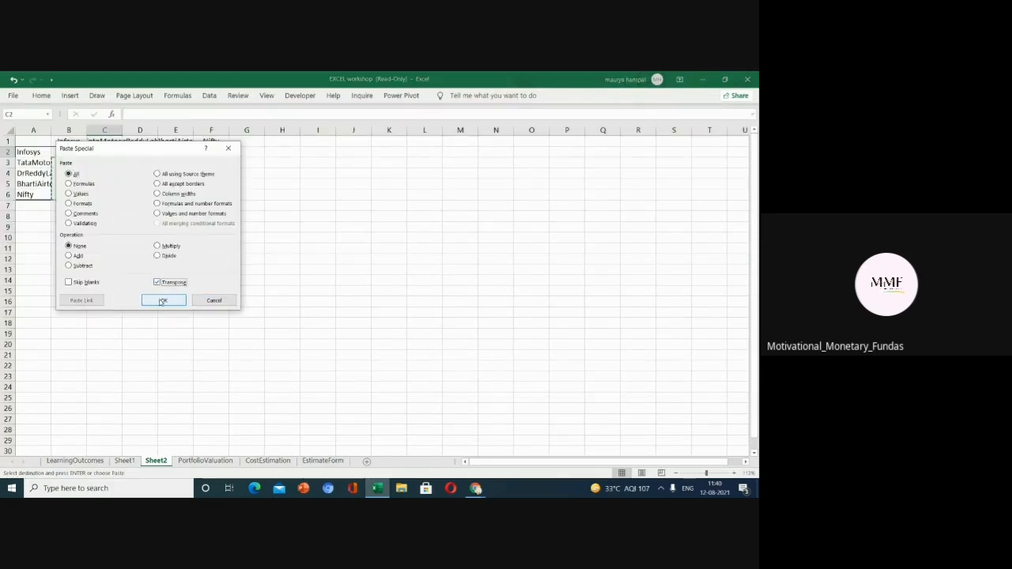
pyautogui.click(162, 300)
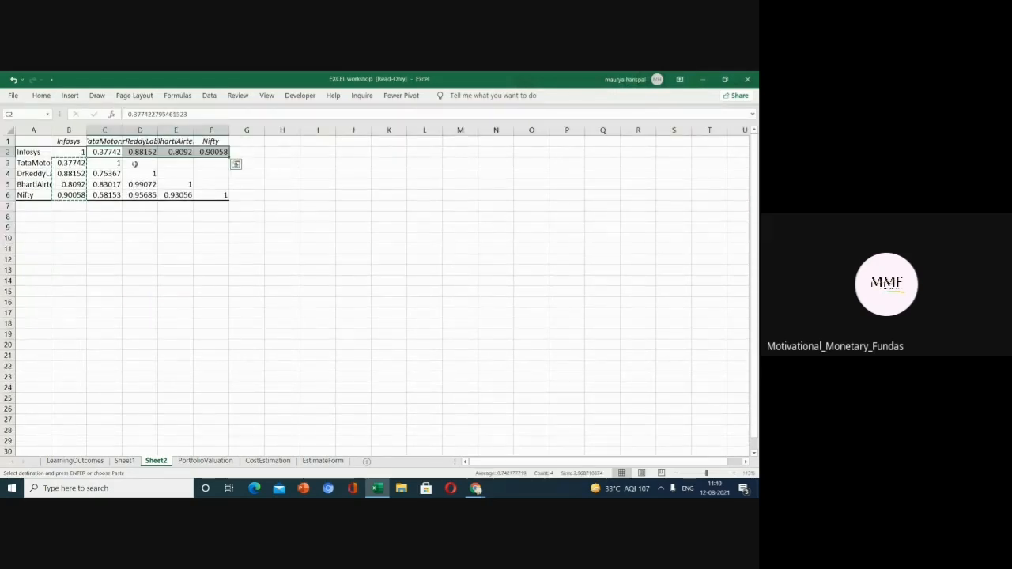
# Copy the TataMotors correlations C4:C6 and paste them transposed into D3:F3.
pyautogui.moveTo(107, 173); pyautogui.dragTo(106, 195)
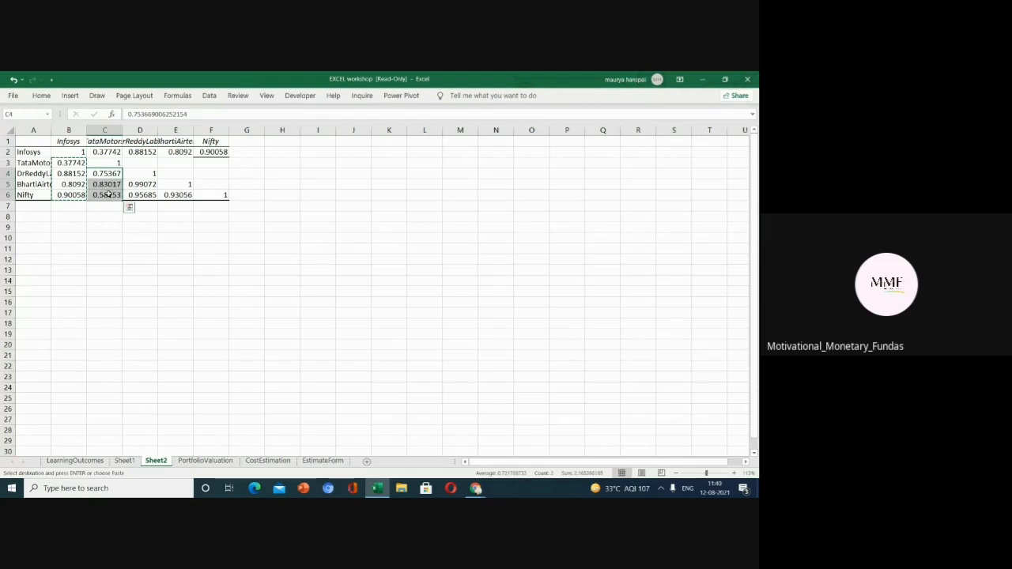
pyautogui.click(143, 165)
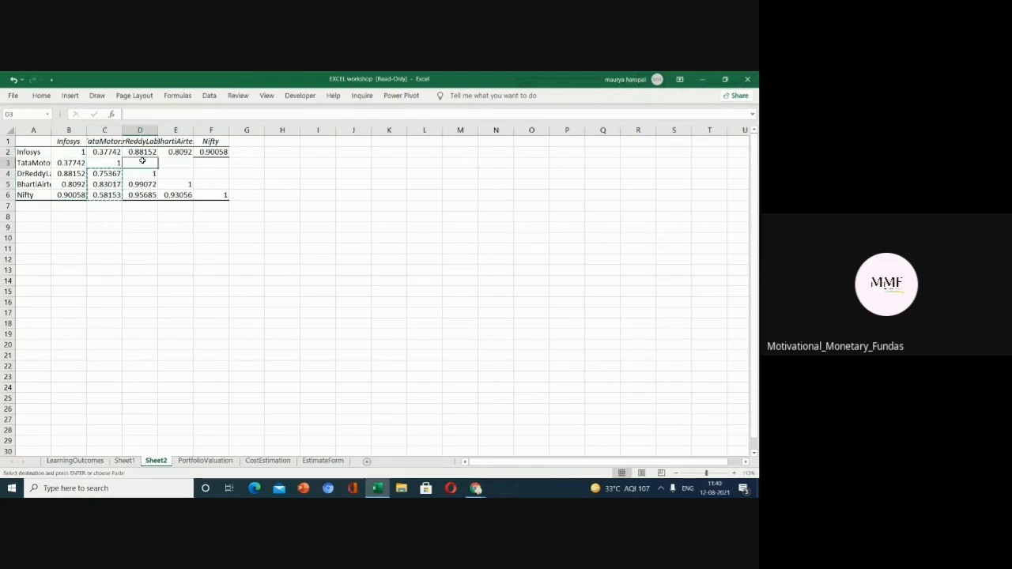
pyautogui.click(41, 95)
pyautogui.click(13, 135)
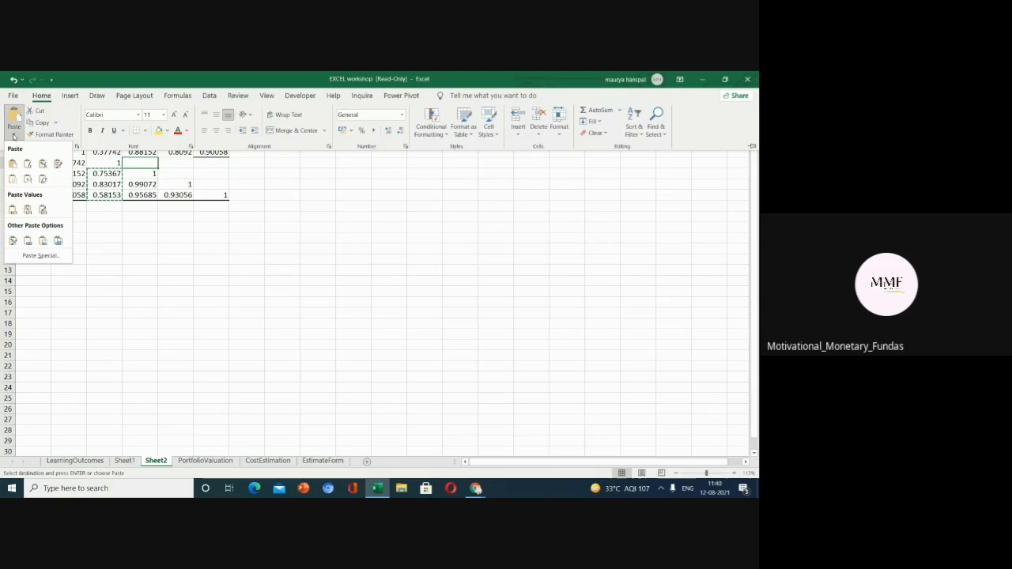
pyautogui.click(40, 256)
pyautogui.click(156, 282)
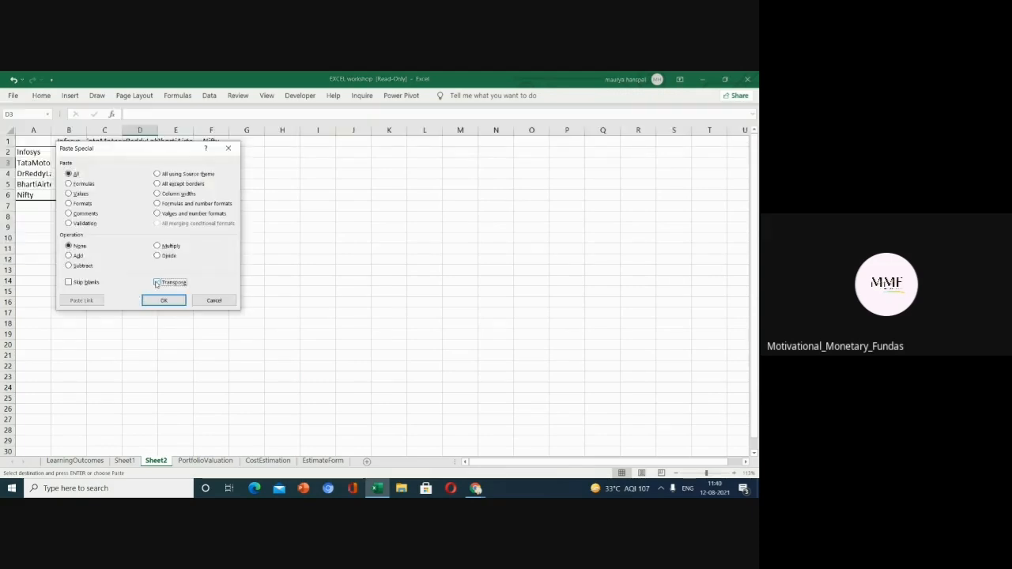
pyautogui.click(162, 301)
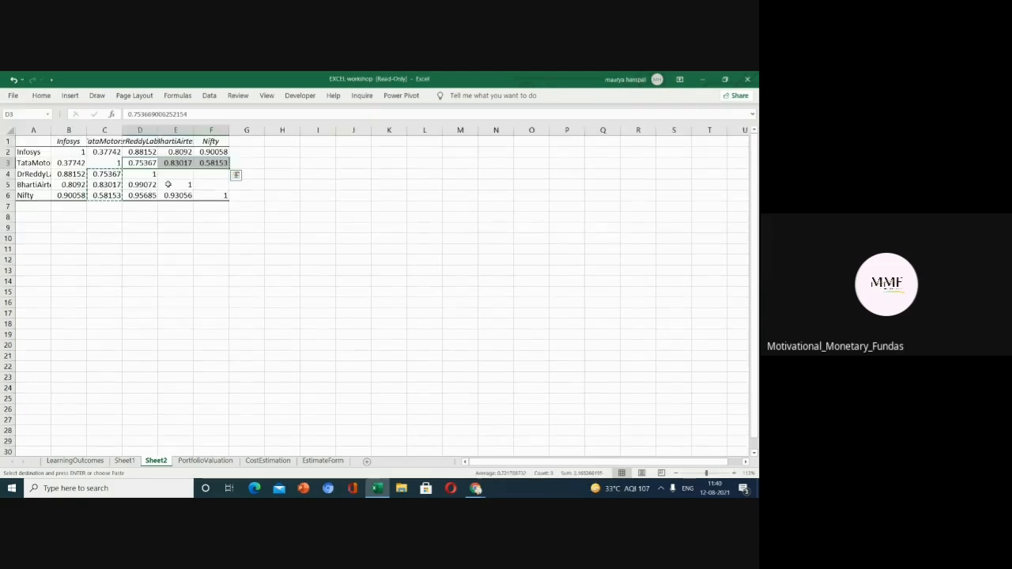
# Copy the DrReddyLabs correlations D5:D6 and paste them transposed into E4:F4.
pyautogui.moveTo(144, 184); pyautogui.dragTo(150, 195)
pyautogui.hotkey('ctrl', 'c')
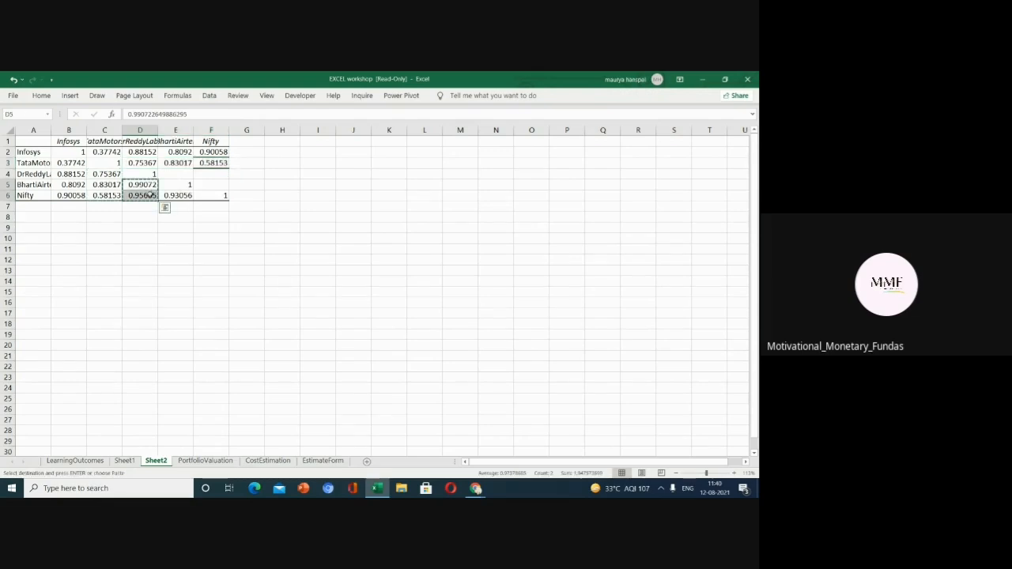
pyautogui.click(166, 173)
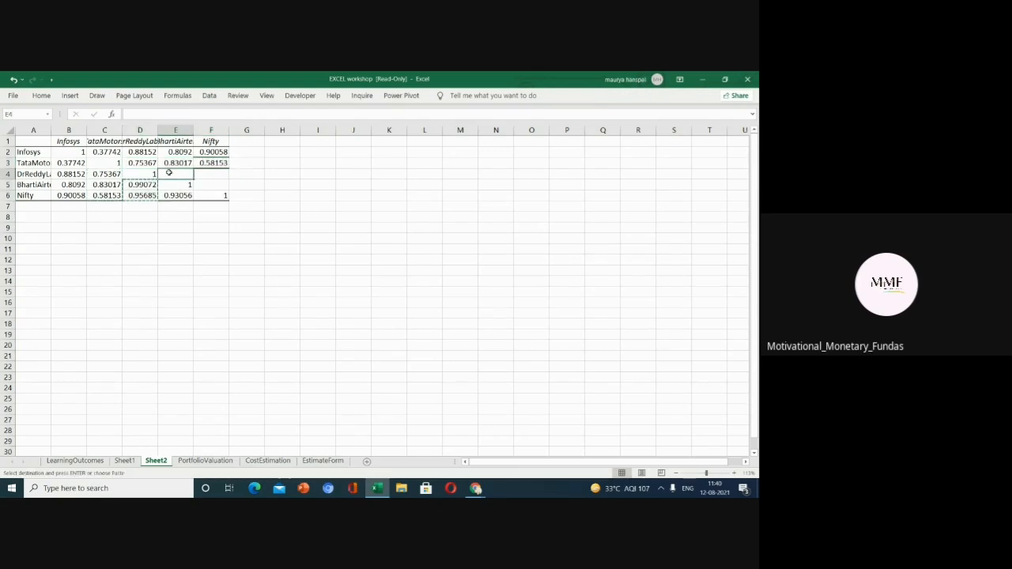
pyautogui.click(42, 95)
pyautogui.click(14, 134)
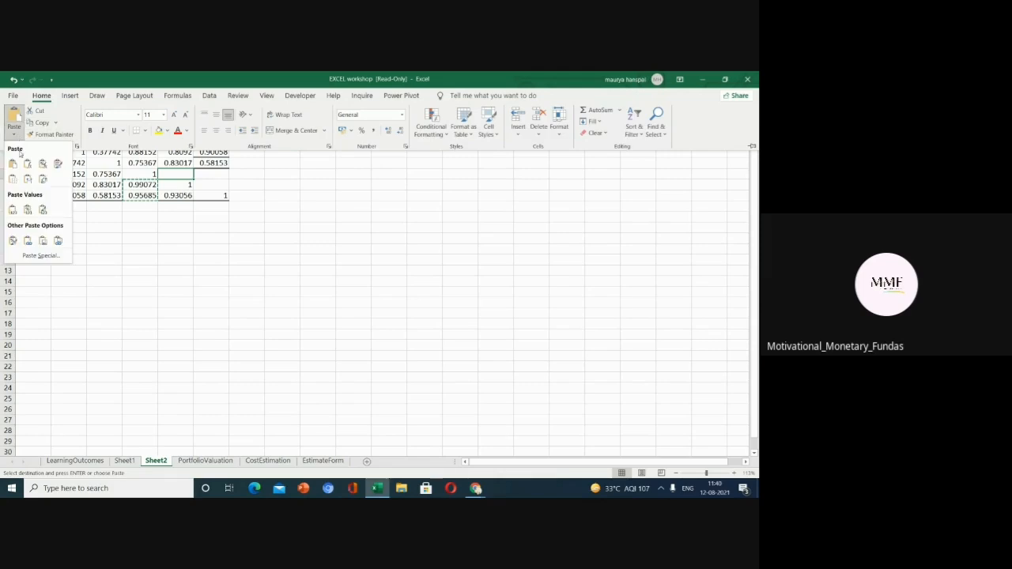
pyautogui.click(31, 256)
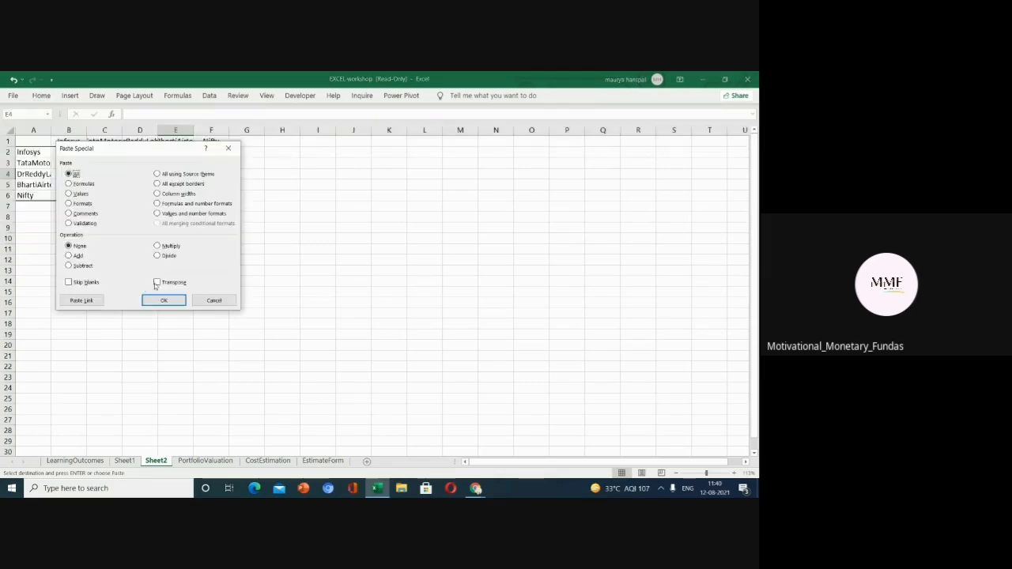
pyautogui.click(158, 282)
pyautogui.click(159, 300)
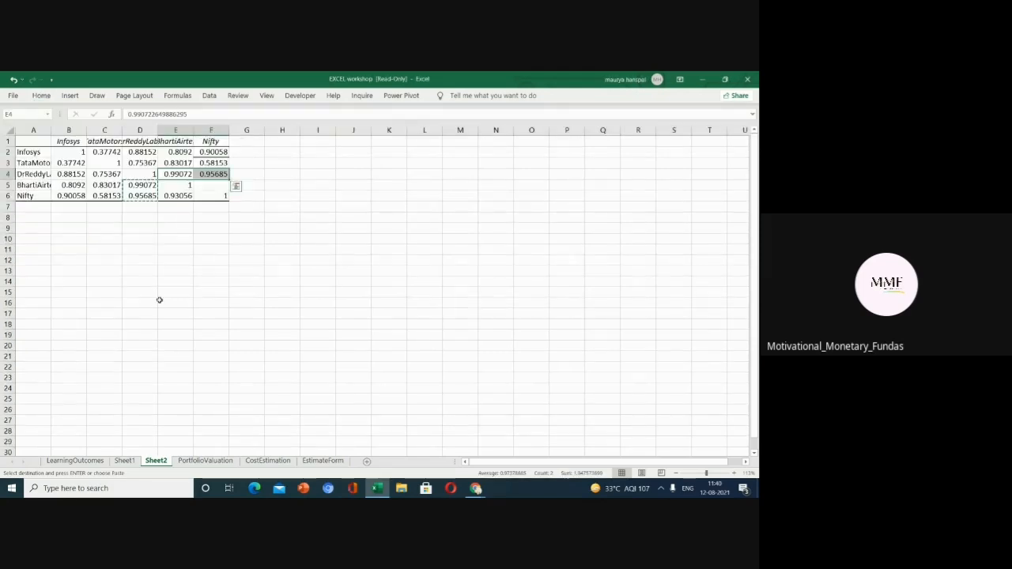
# Copy the BhartiAirtel–Nifty correlation in E6 and paste it transposed into F5.
pyautogui.click(183, 195)
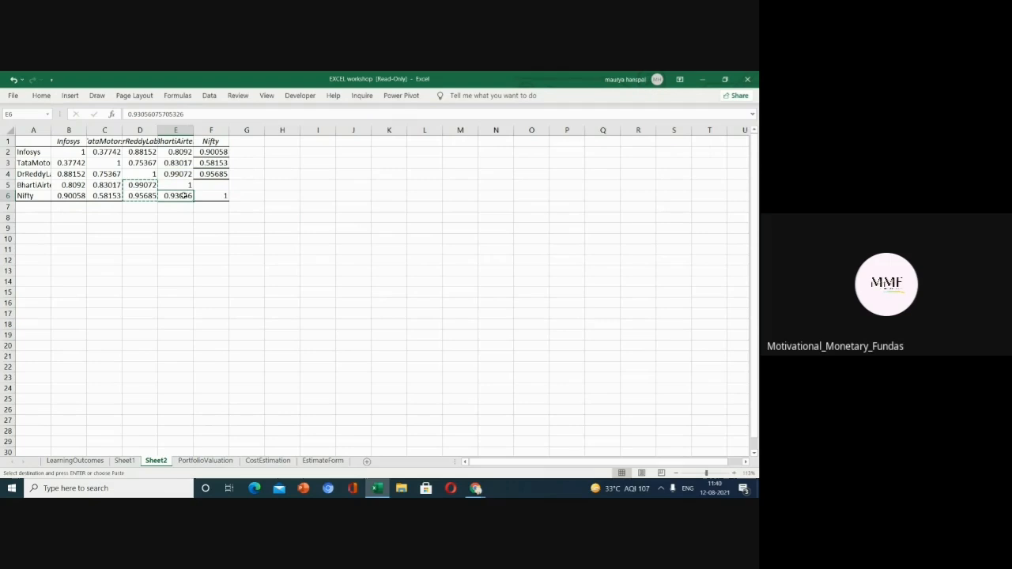
pyautogui.hotkey('ctrl', 'c')
pyautogui.click(210, 184)
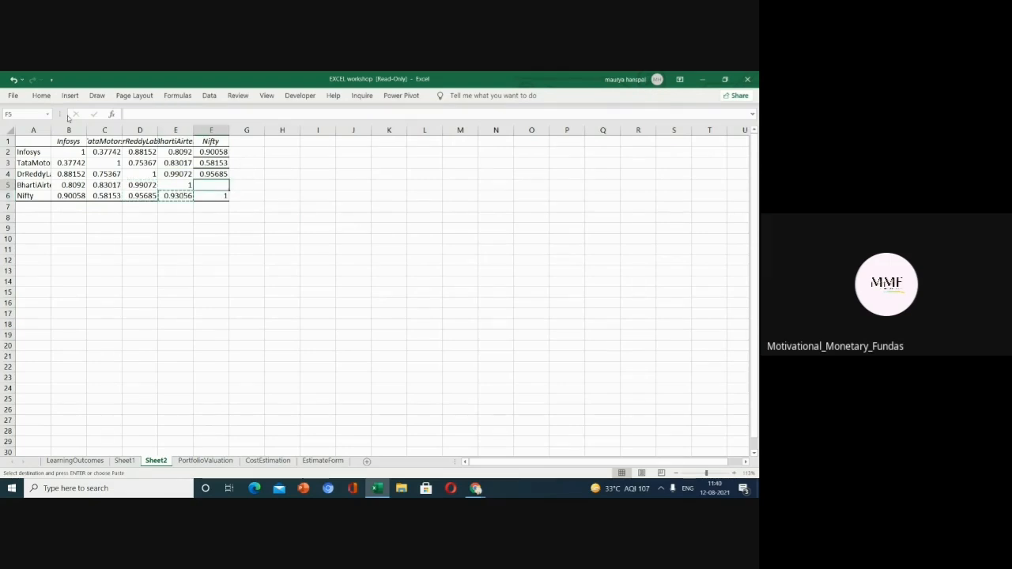
pyautogui.click(39, 96)
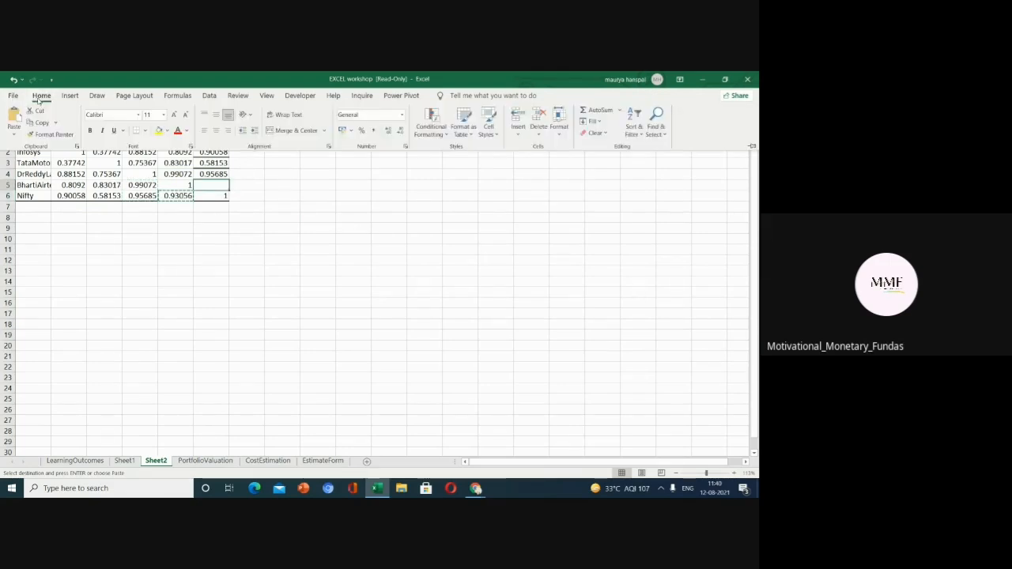
pyautogui.click(14, 135)
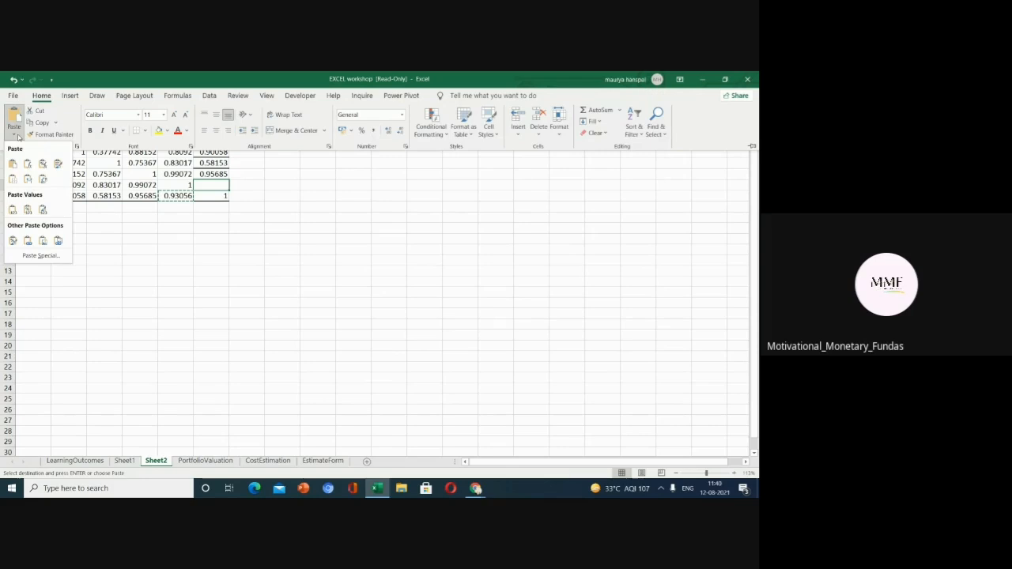
pyautogui.click(40, 255)
pyautogui.click(156, 282)
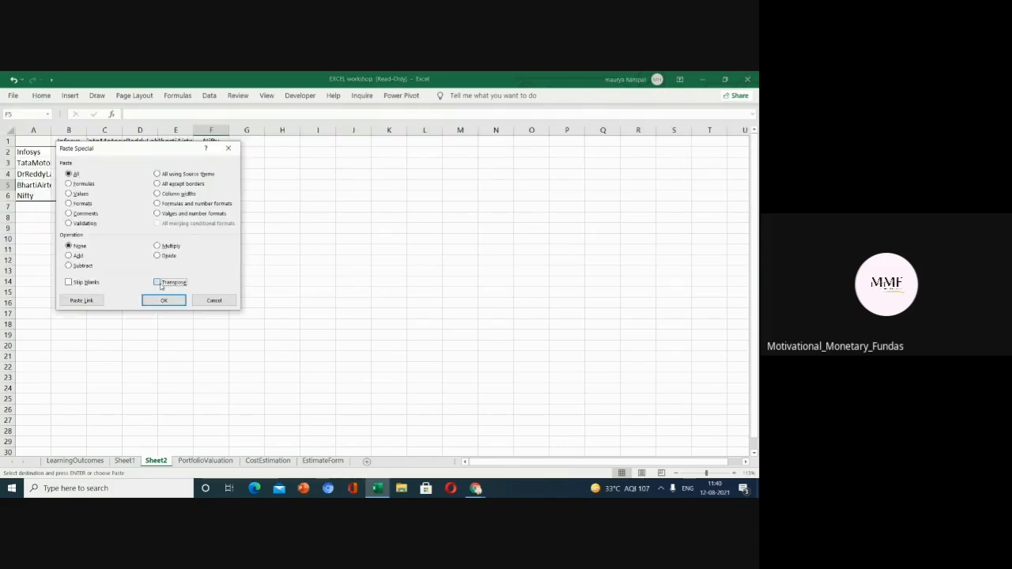
pyautogui.click(163, 301)
pyautogui.click(195, 250)
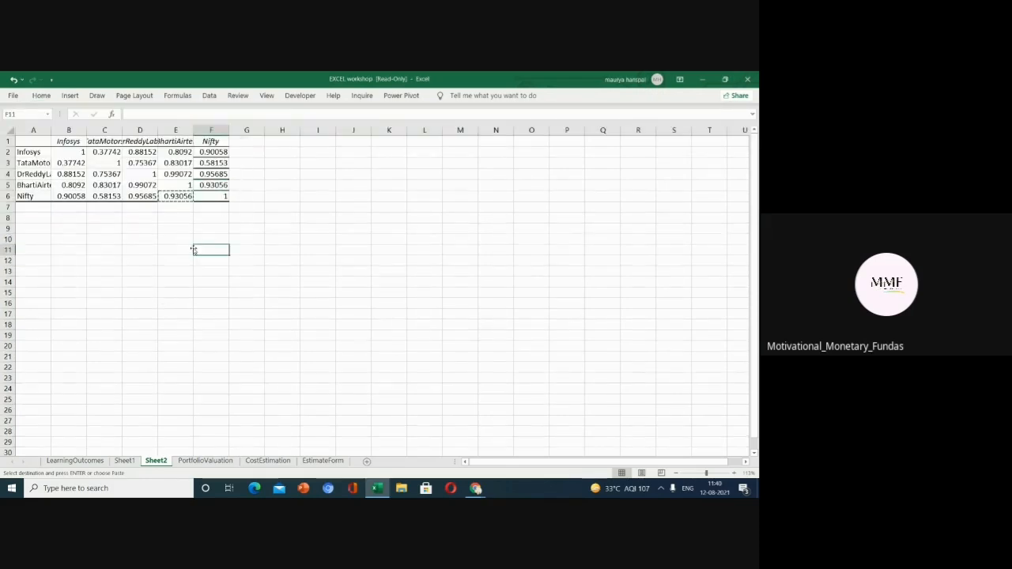
# Examine the Portfolio Mean SUMPRODUCT formula on the PortfolioValuation sheet and its annualized mean and standard deviation ranges.
pyautogui.moveTo(31, 141); pyautogui.dragTo(221, 198)
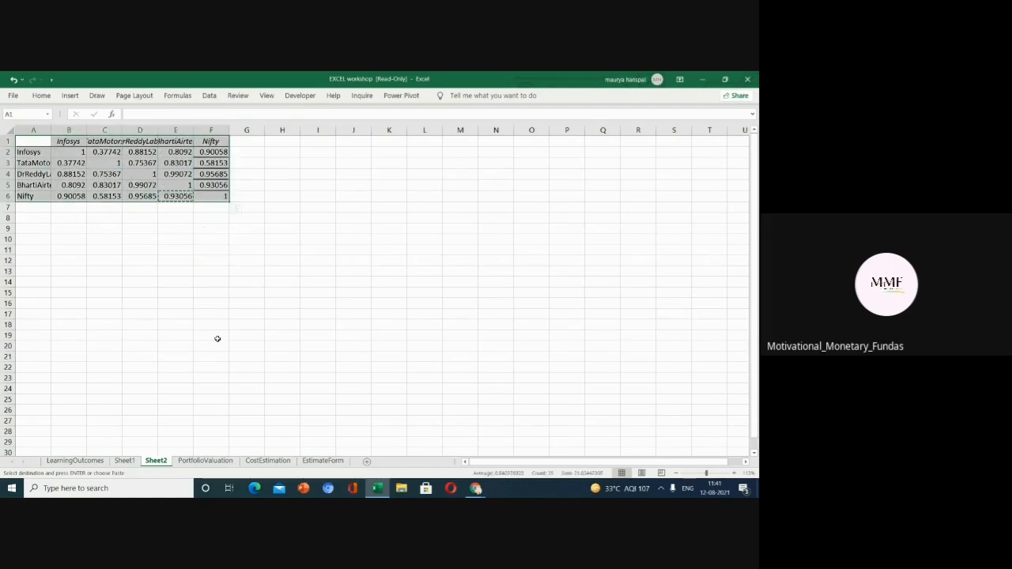
pyautogui.click(189, 461)
pyautogui.click(361, 332)
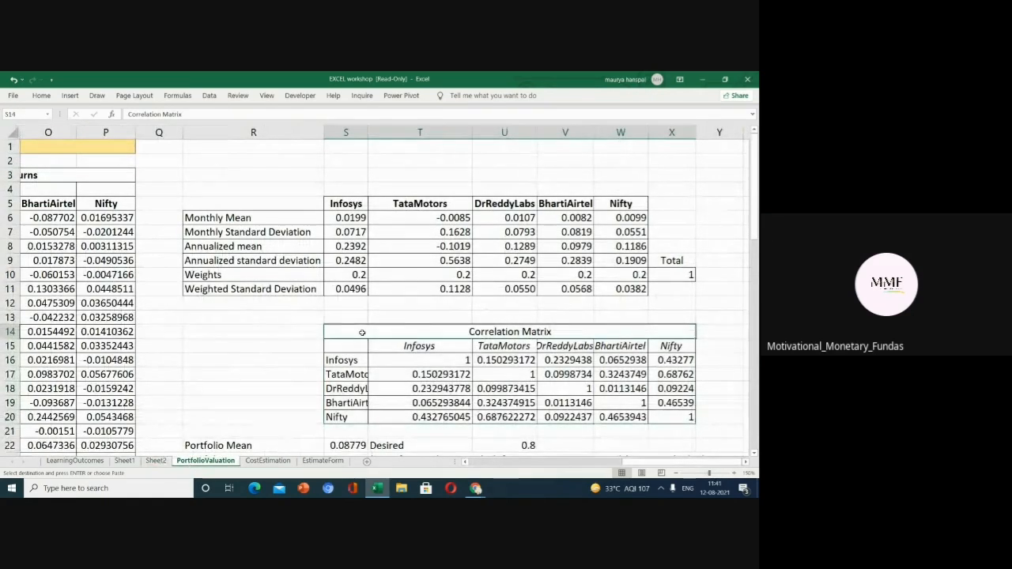
pyautogui.moveTo(756, 183); pyautogui.dragTo(756, 199)
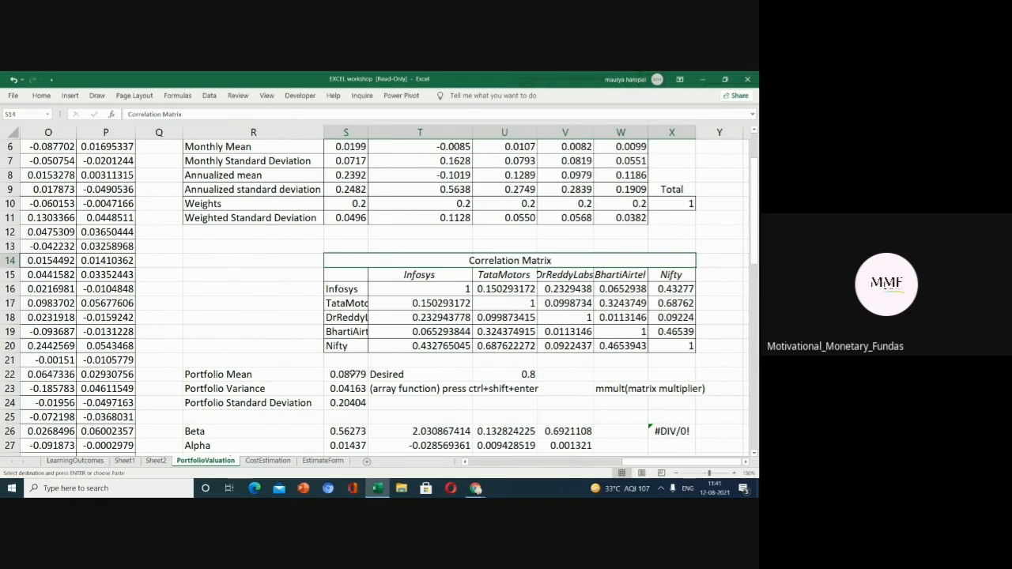
pyautogui.doubleClick(353, 374)
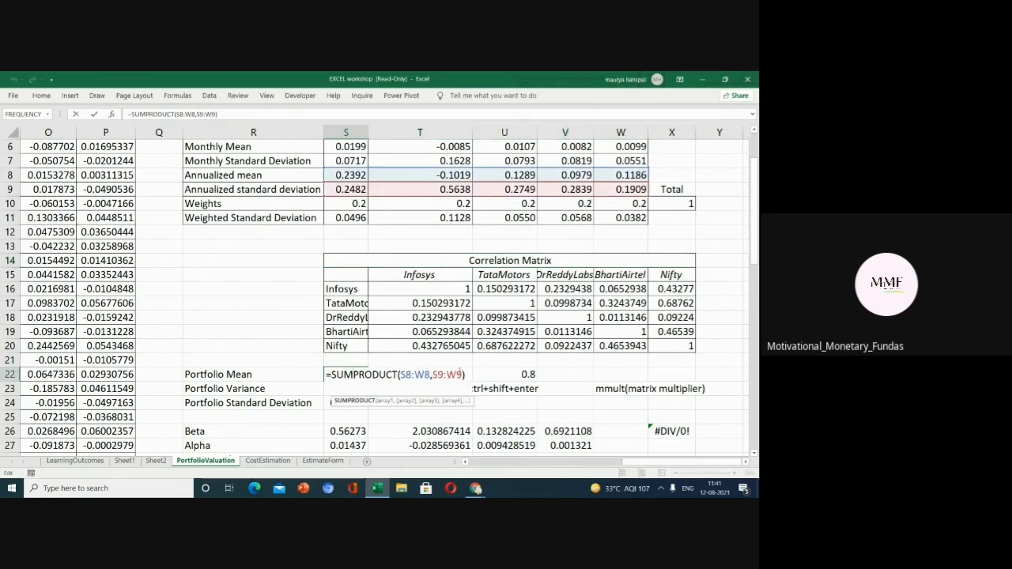
pyautogui.click(467, 377)
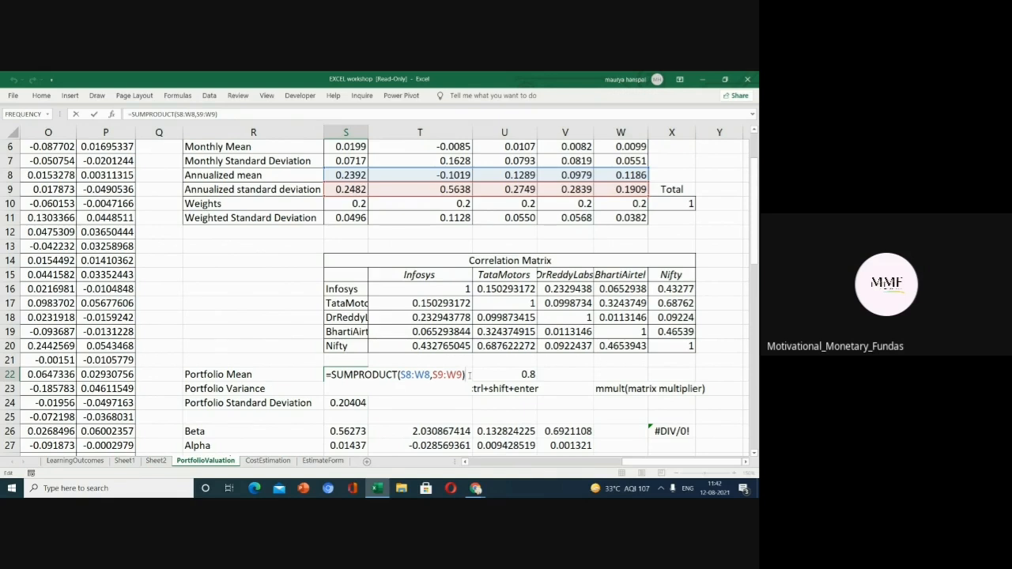
pyautogui.press('Return')
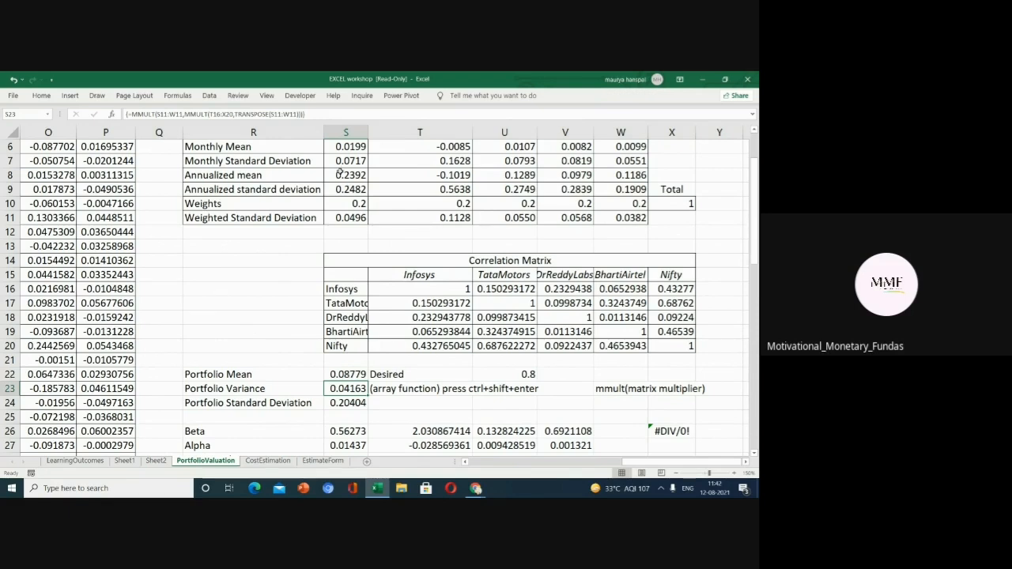
pyautogui.moveTo(342, 173); pyautogui.dragTo(510, 176)
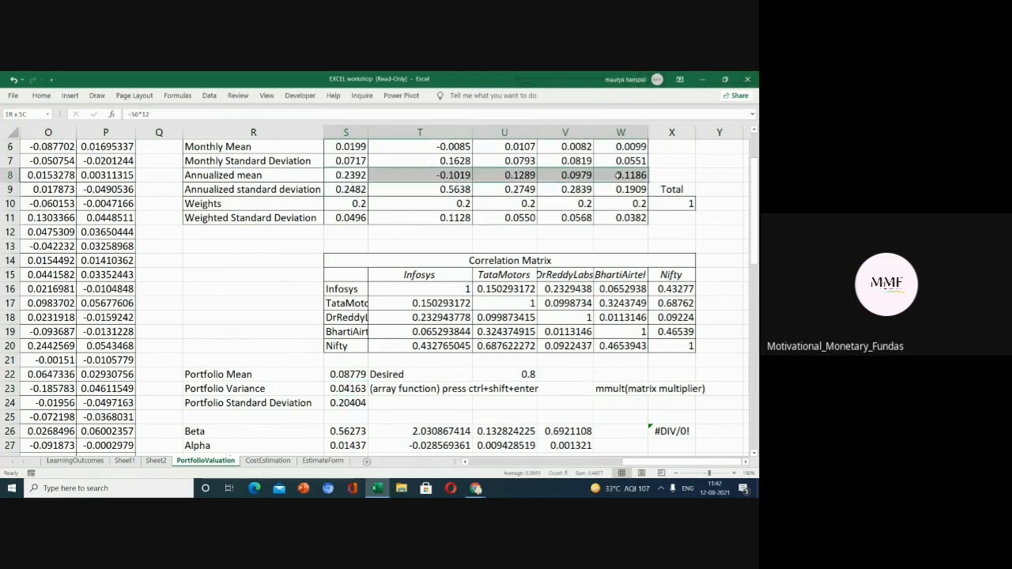
pyautogui.click(341, 189)
pyautogui.moveTo(394, 189); pyautogui.dragTo(622, 191)
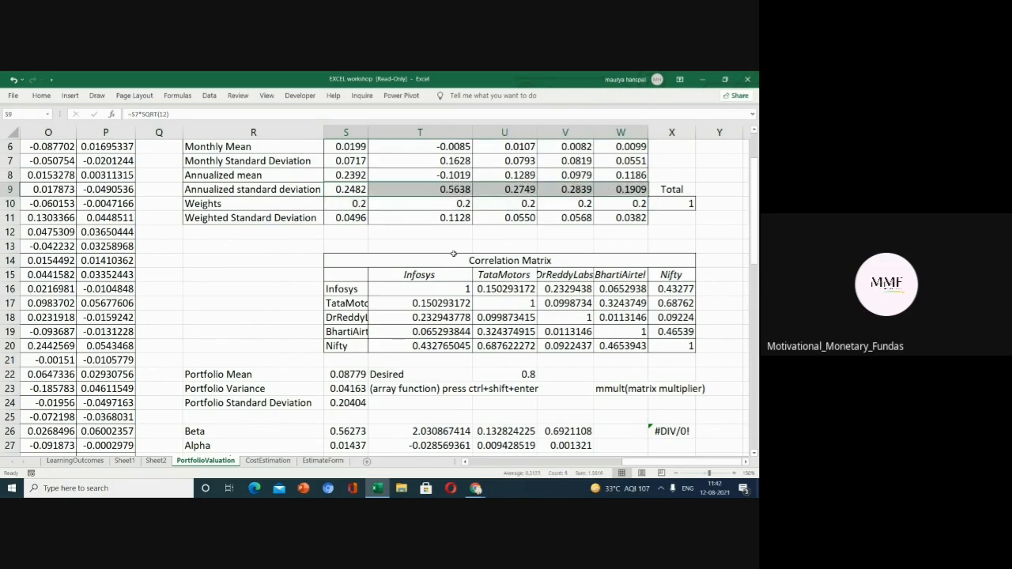
pyautogui.click(291, 321)
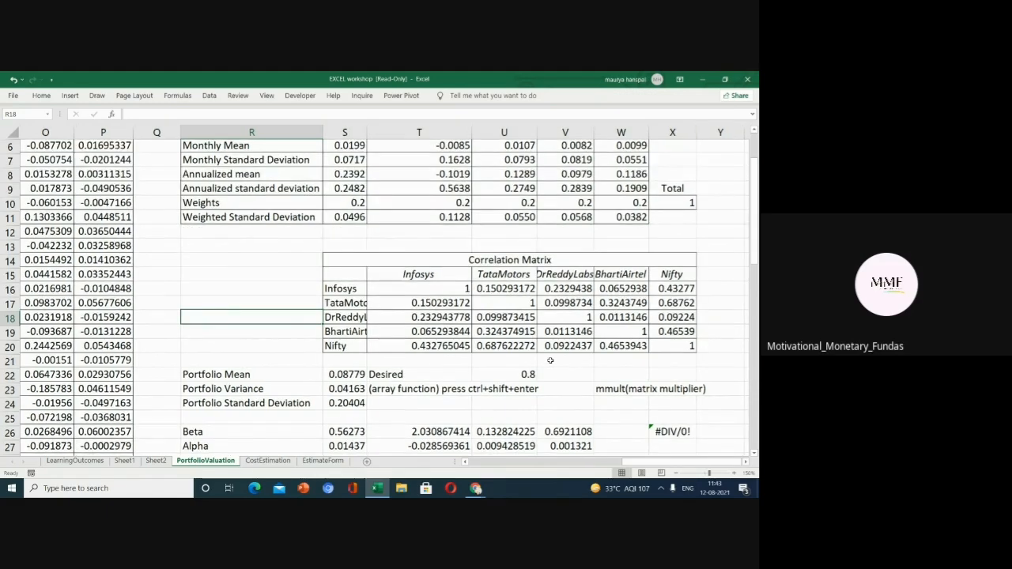
# Re-enter the Portfolio Variance formula =MMULT(S11:W11,MMULT(T16:X20,TRANSPOSE(S11:W11))) in S23 as a normal formula.
pyautogui.scroll(1, 550, 360)
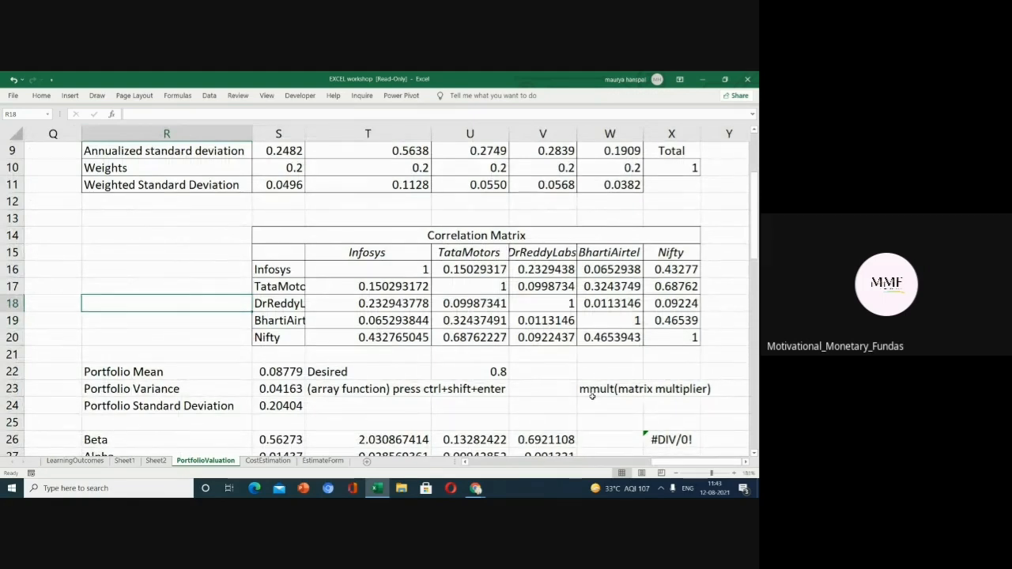
pyautogui.click(290, 389)
pyautogui.doubleClick(290, 389)
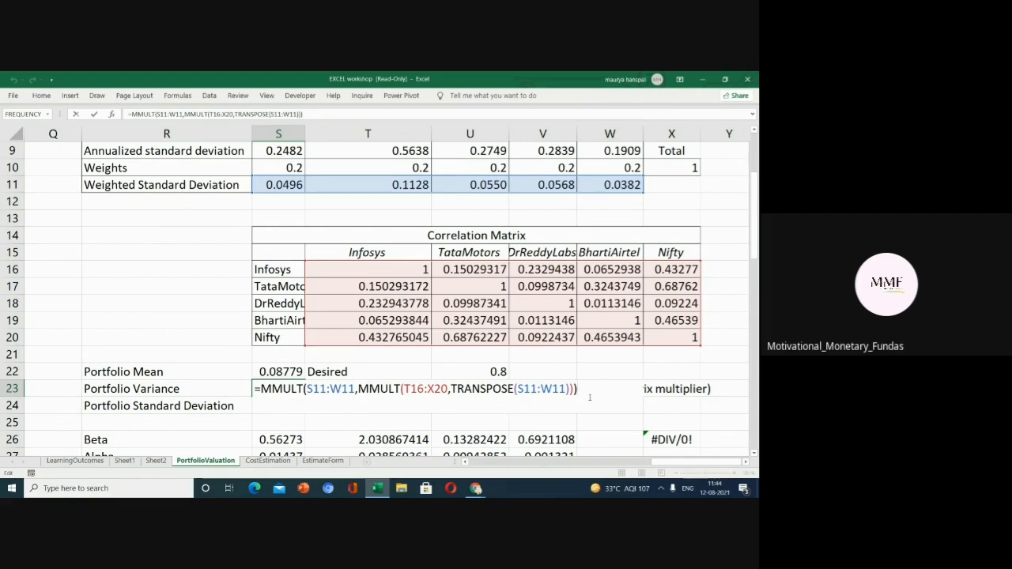
pyautogui.press('Return')
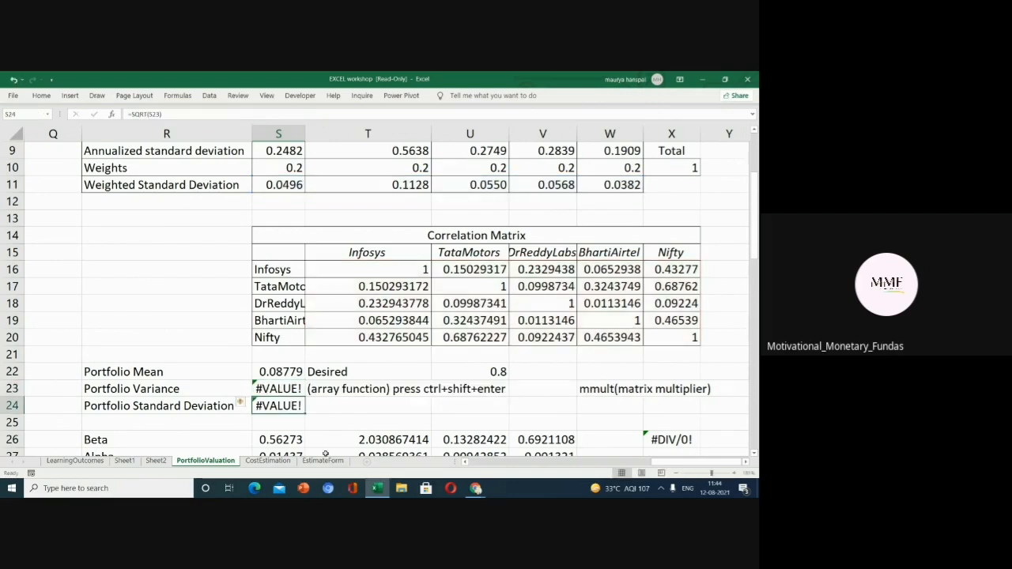